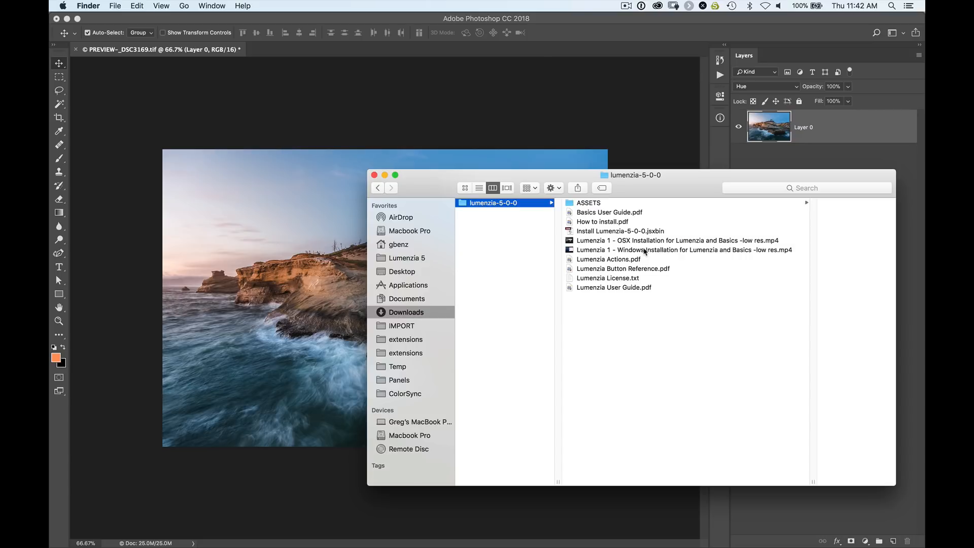
Look through the lumenzia-5-0-0 folder's installation videos, How to install.pdf, license text, user guides, Button Reference and Actions PDFs
left_click(630, 241)
left_click(621, 251, "shift")
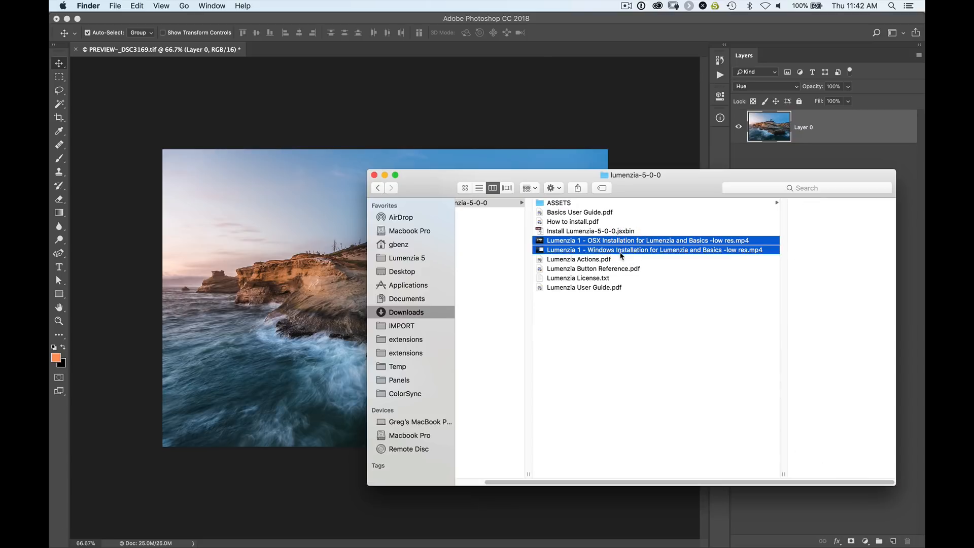
left_click(573, 223, "super")
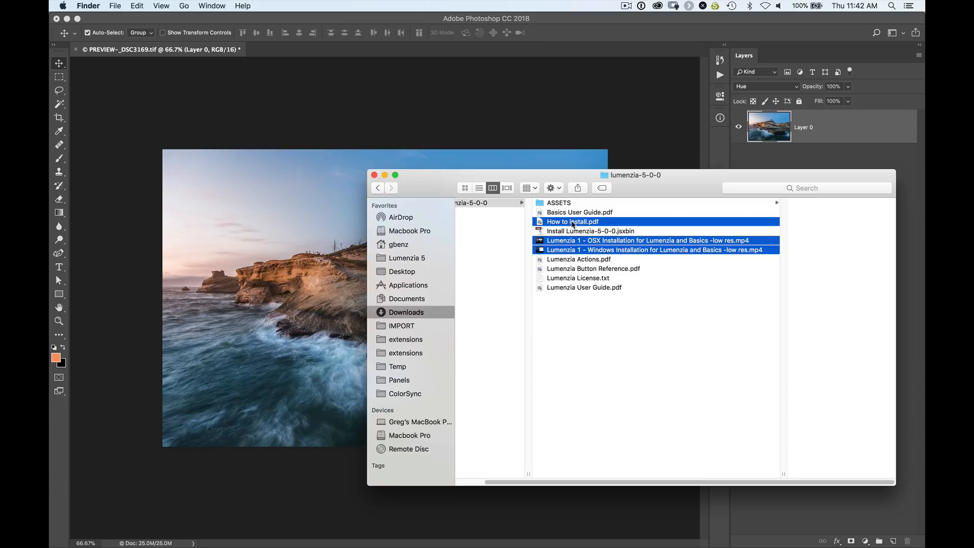
left_click(580, 280)
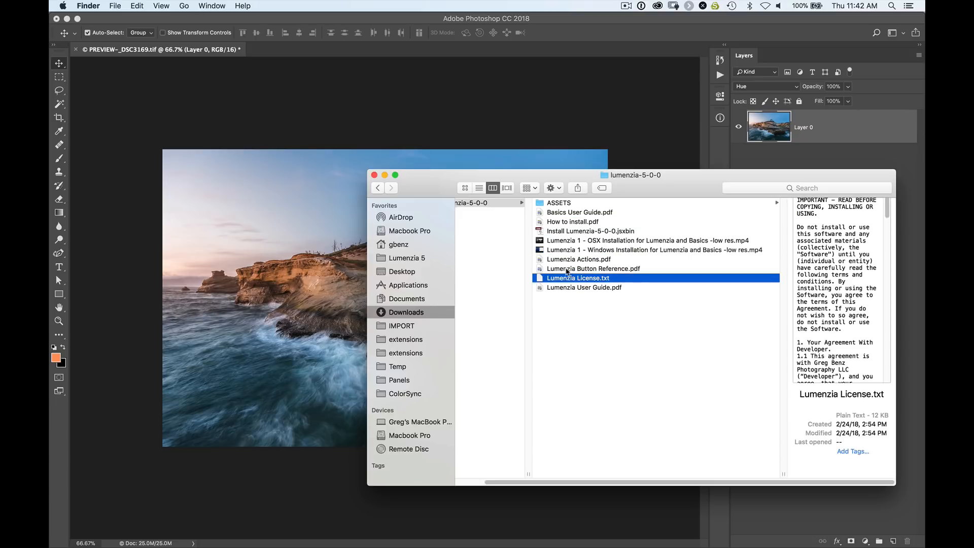
left_click(568, 215)
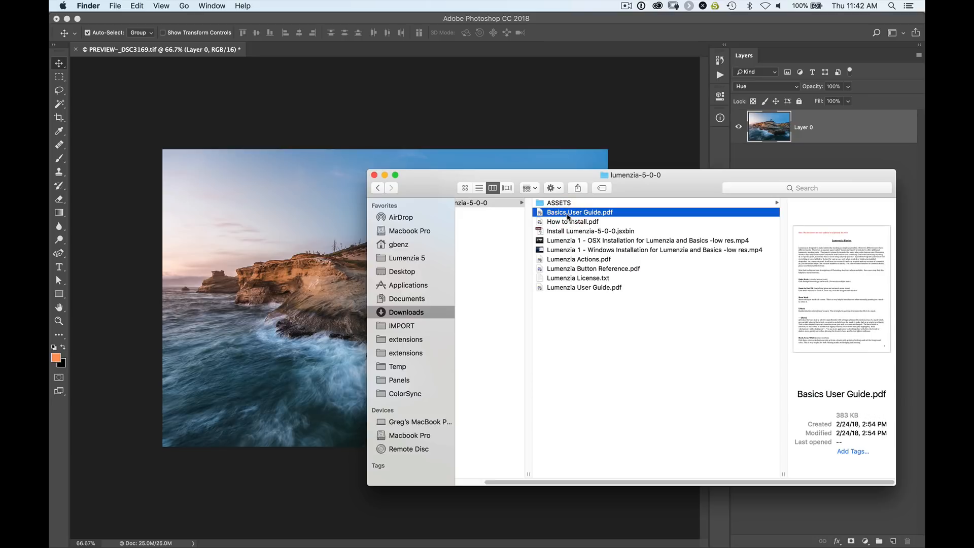
left_click(556, 288)
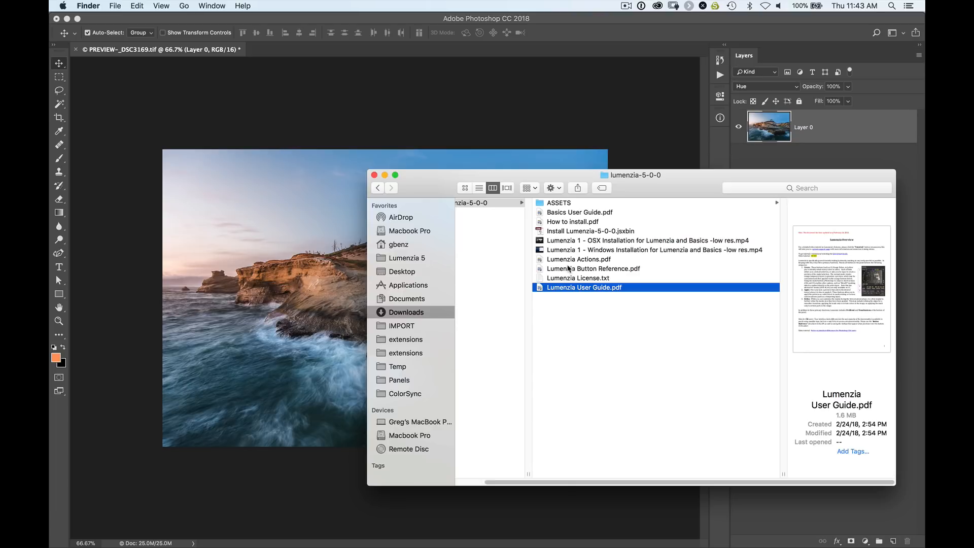
left_click(569, 269)
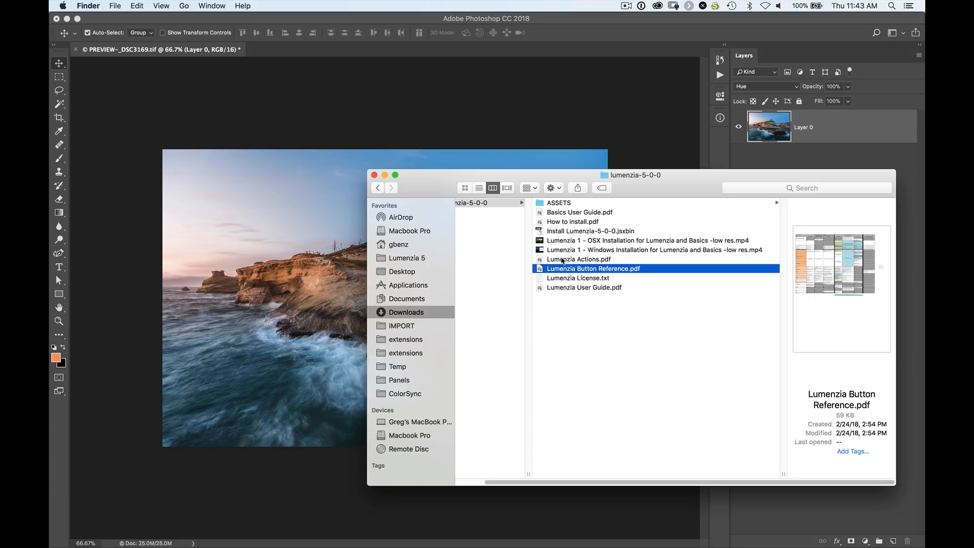
left_click(563, 259)
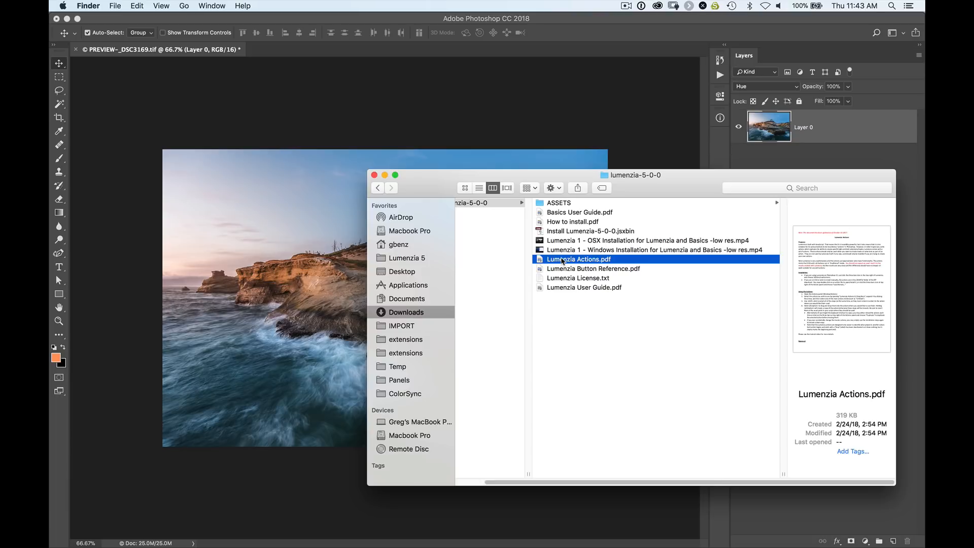
Switch to Photoshop and show the Basics and Lumenzia extension panels
left_click(719, 150)
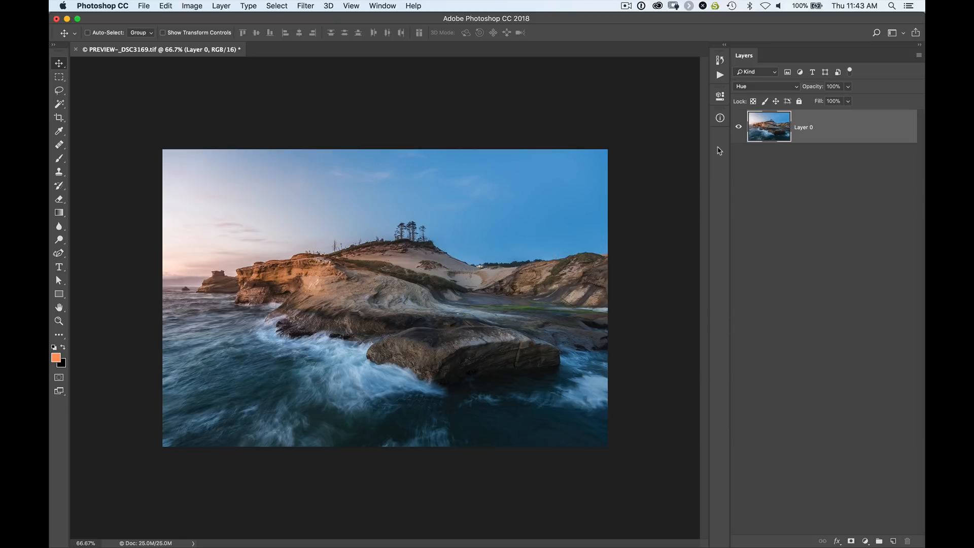
left_click(384, 6)
mouse_move(396, 54)
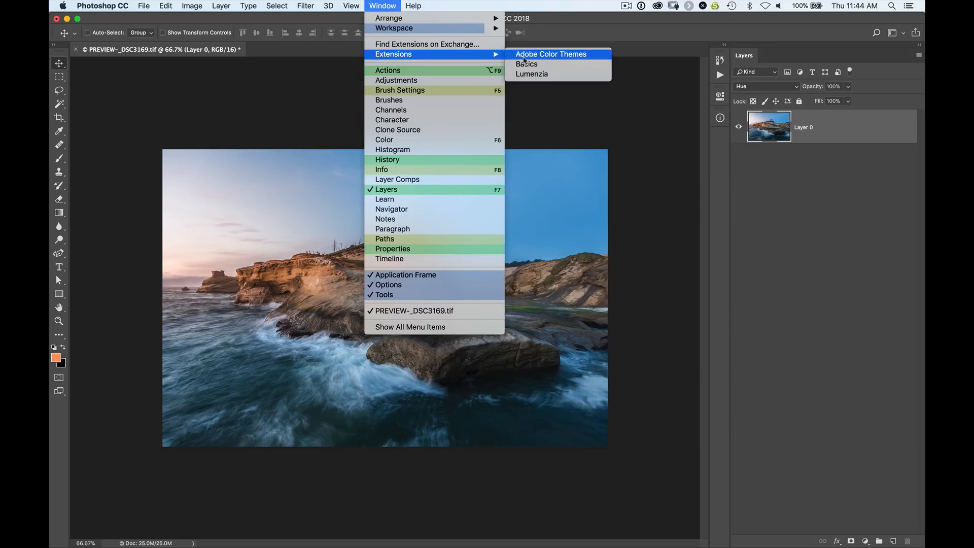
left_click(538, 68)
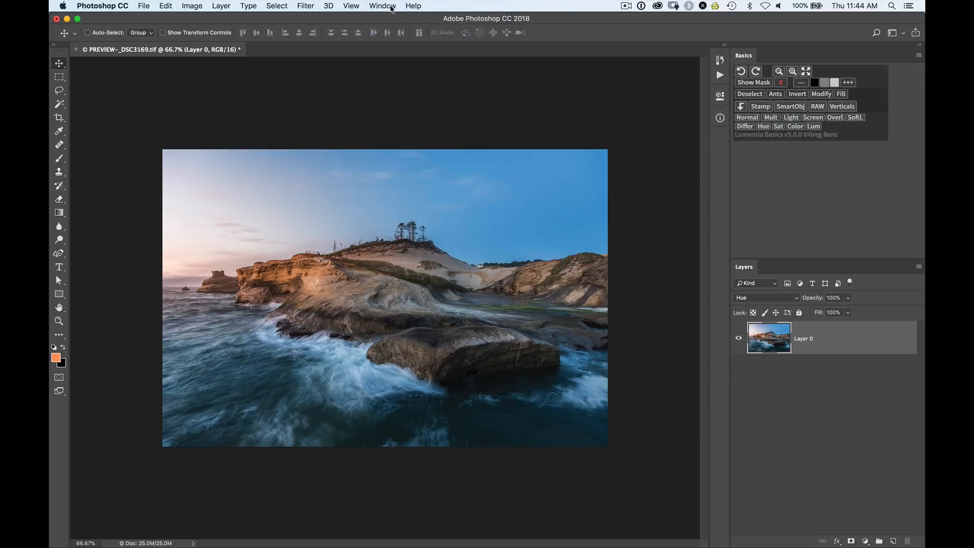
left_click(384, 6)
mouse_move(387, 54)
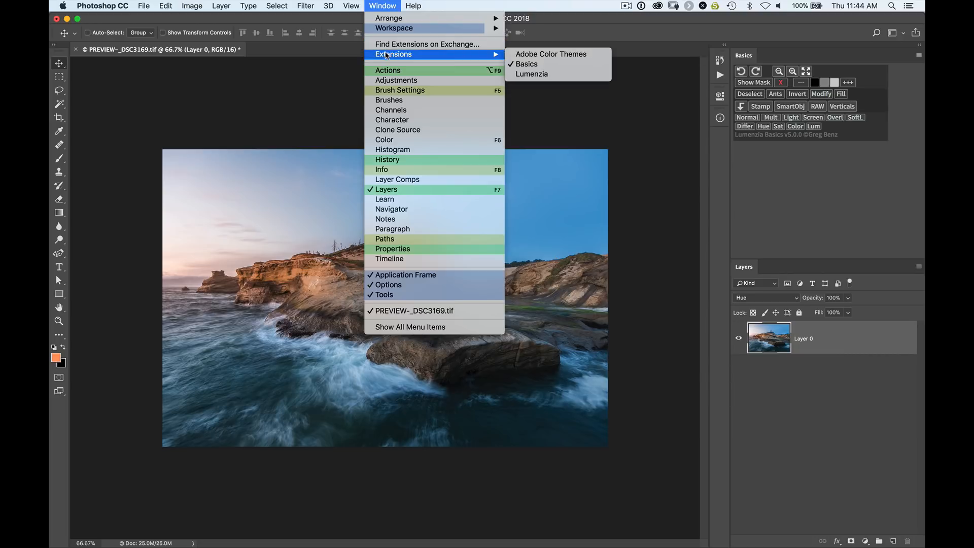
left_click(555, 80)
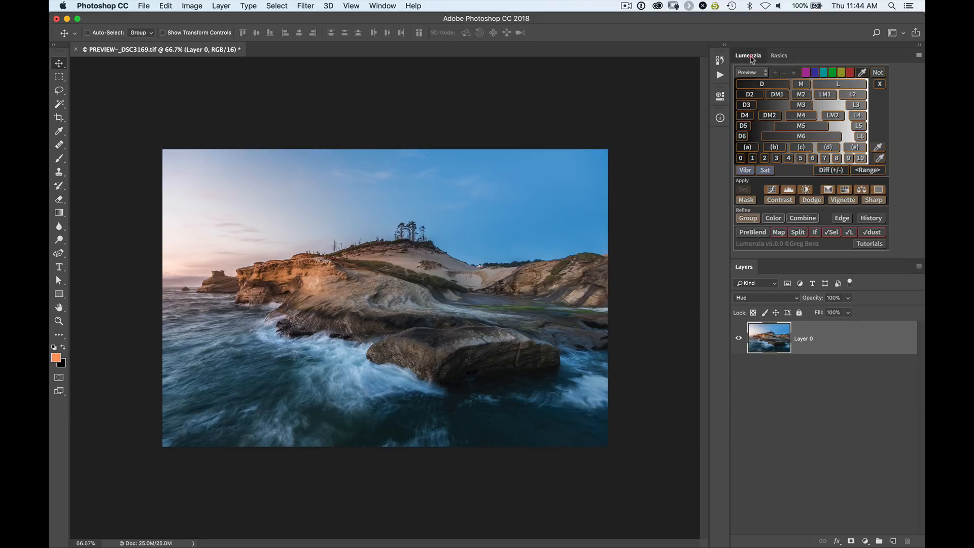
Place the Lumenzia panel in its own section between Basics and Layers, and enlarge it to show all its controls
double_click(749, 56)
left_click(751, 57)
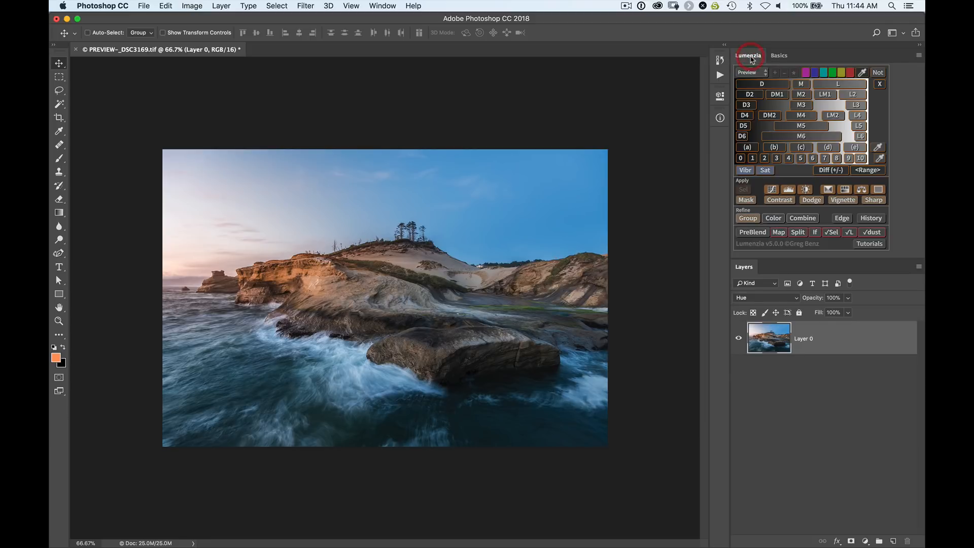
left_click_drag(750, 57, 820, 263)
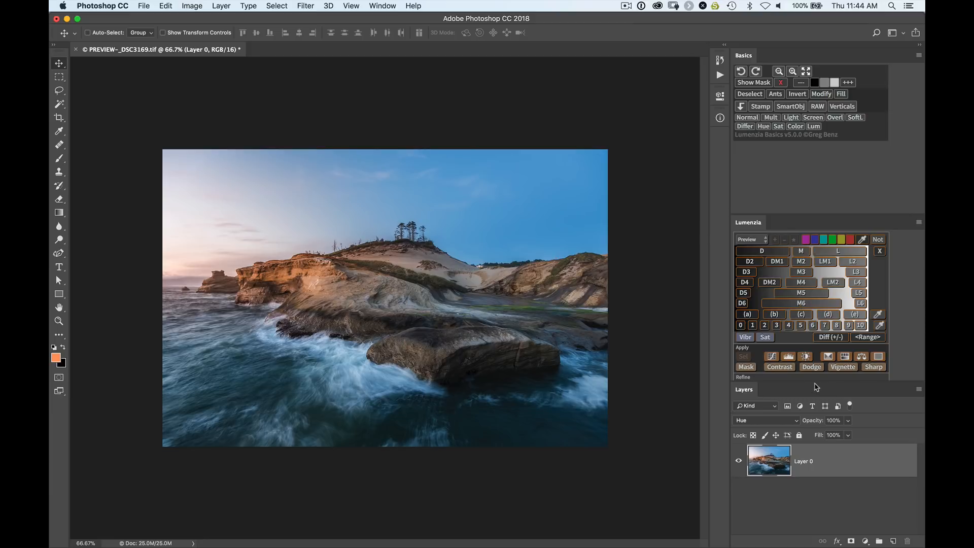
left_click_drag(815, 382, 812, 427)
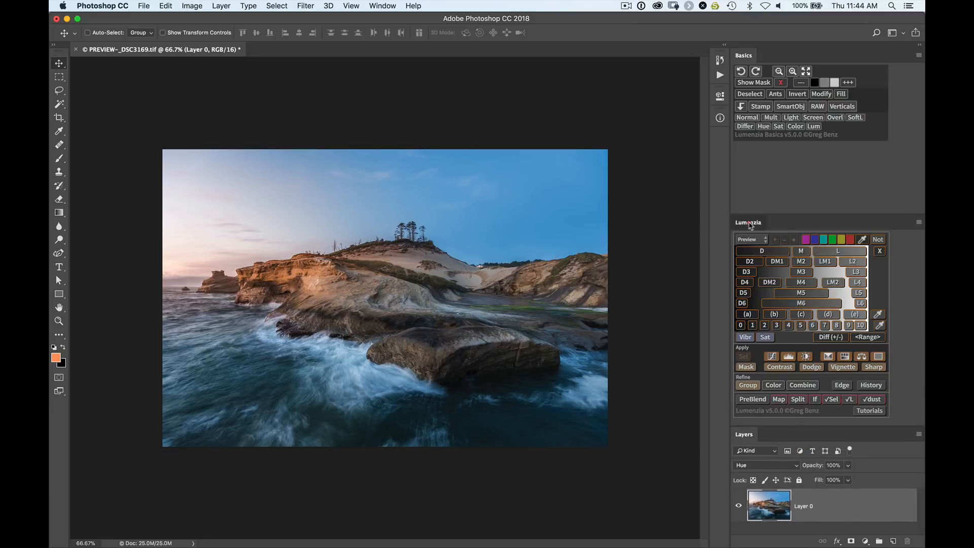
Collapse the Lumenzia panel into the icon dock and expand it, then regroup it behind Basics and shorten the group to fit
left_click_drag(749, 224, 720, 140)
left_click(720, 140)
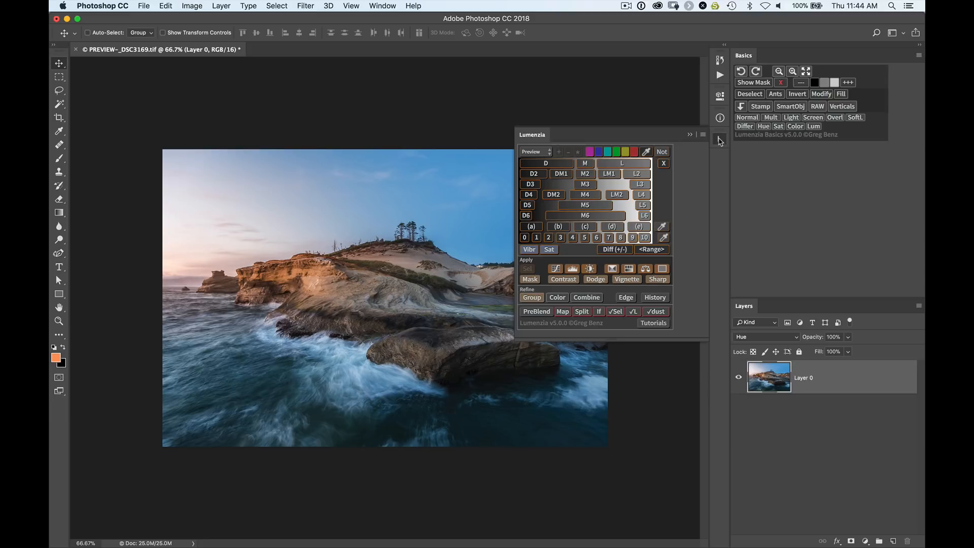
left_click_drag(720, 142, 746, 63)
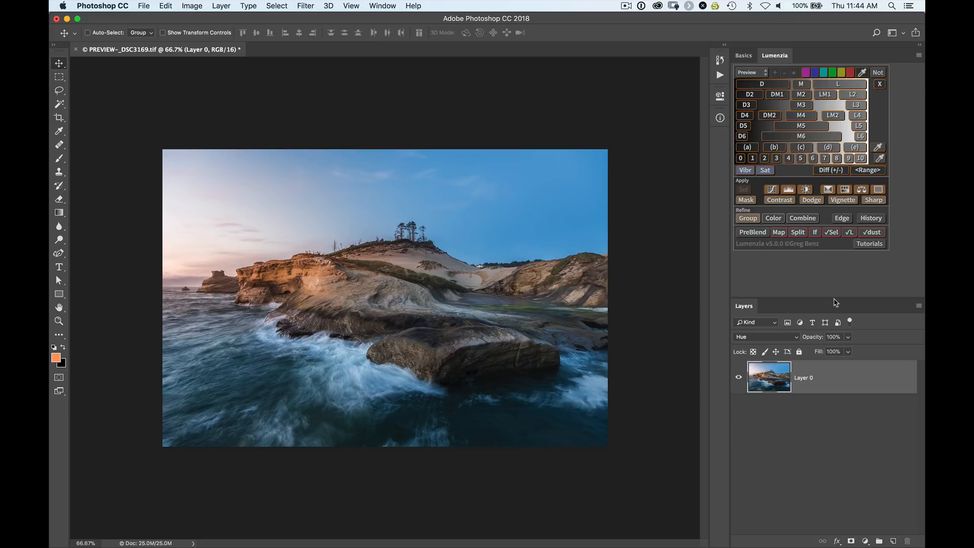
left_click_drag(832, 300, 830, 260)
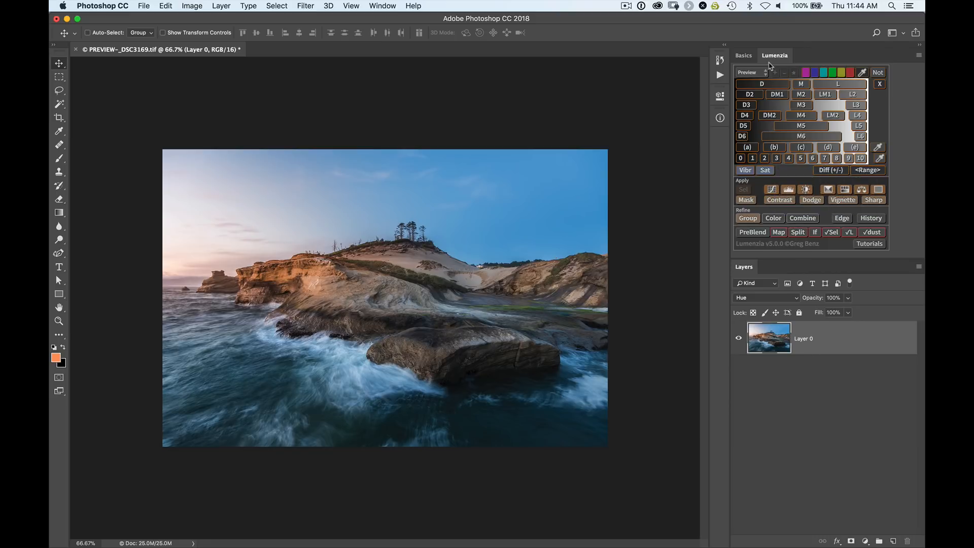
Collapse and restore the Basics and Lumenzia group, then try Lumenzia in the icon dock before grouping it with Basics again
left_click(770, 57)
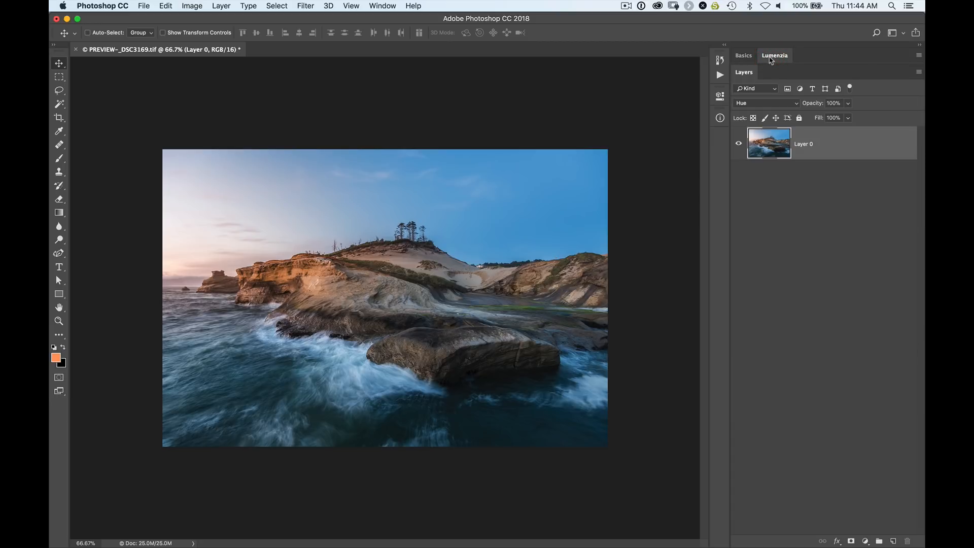
left_click(771, 59)
left_click_drag(771, 59, 720, 142)
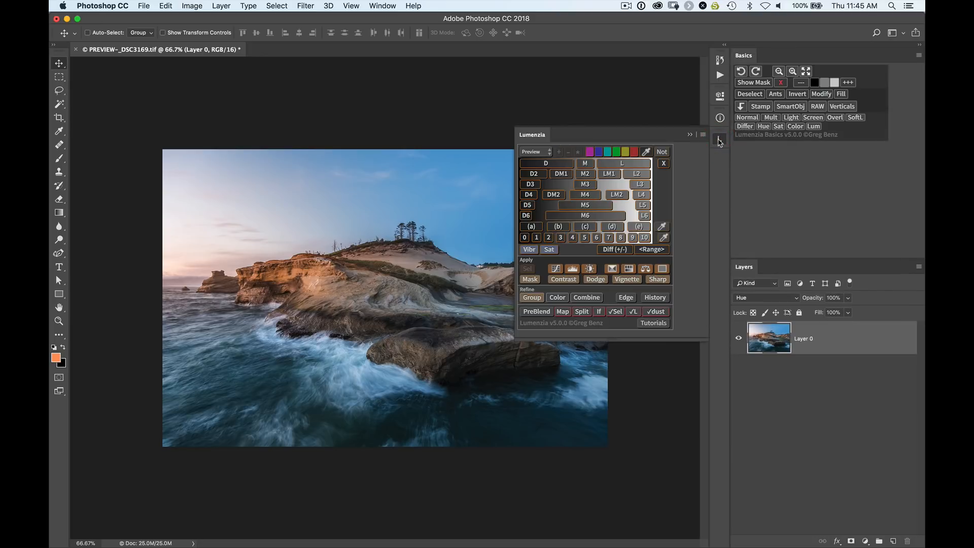
left_click(720, 141)
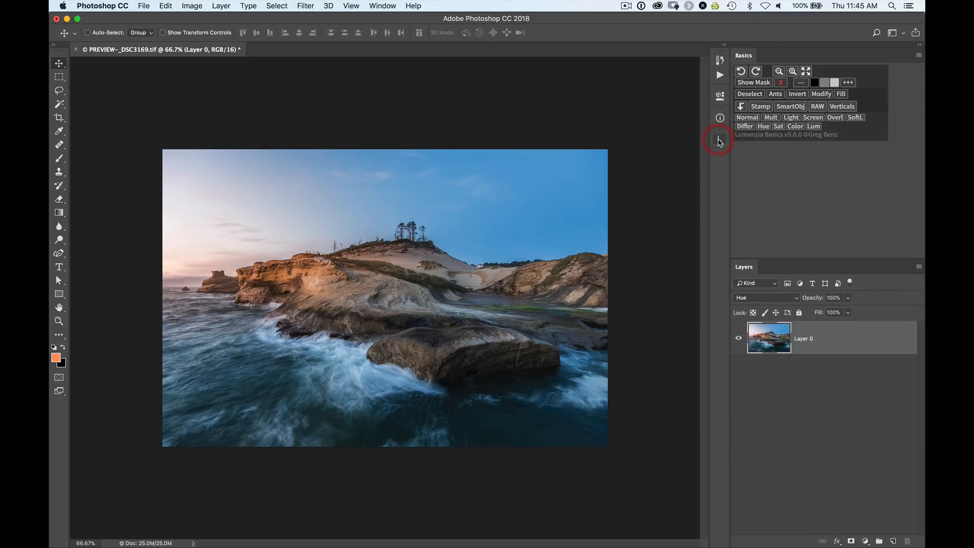
left_click_drag(720, 142, 767, 60)
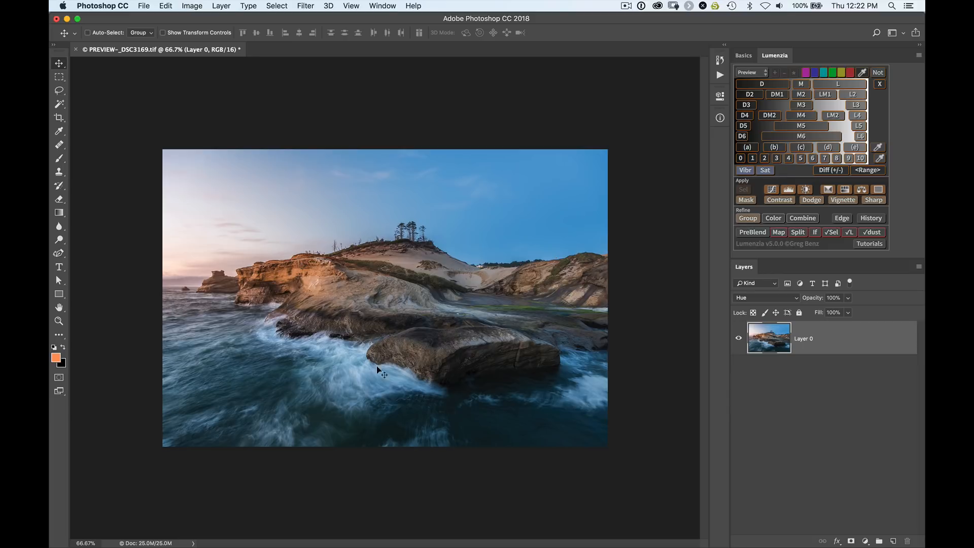
Preview the L, L2 and L3 luminosity masks, and load L3 onto a Brightness/Contrast adjustment layer
left_click(848, 87)
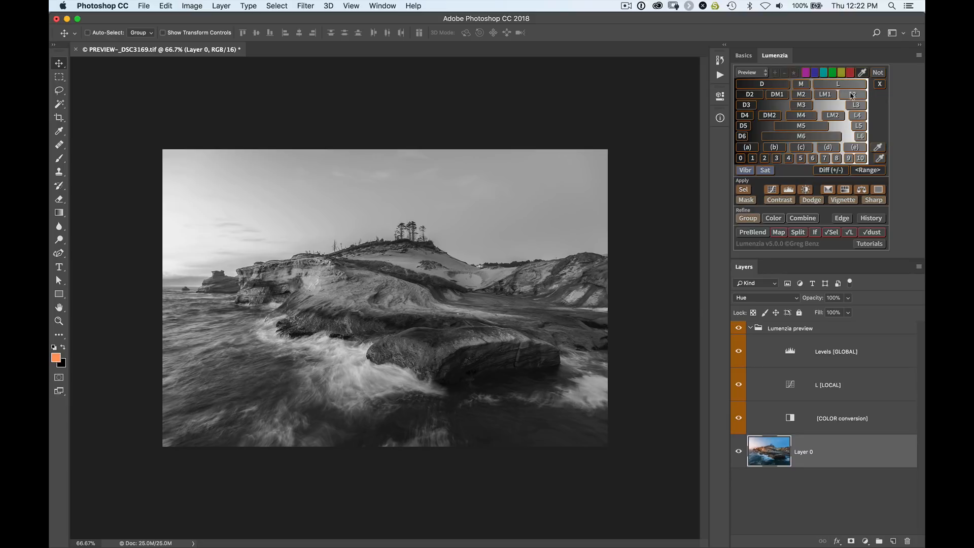
left_click(853, 96)
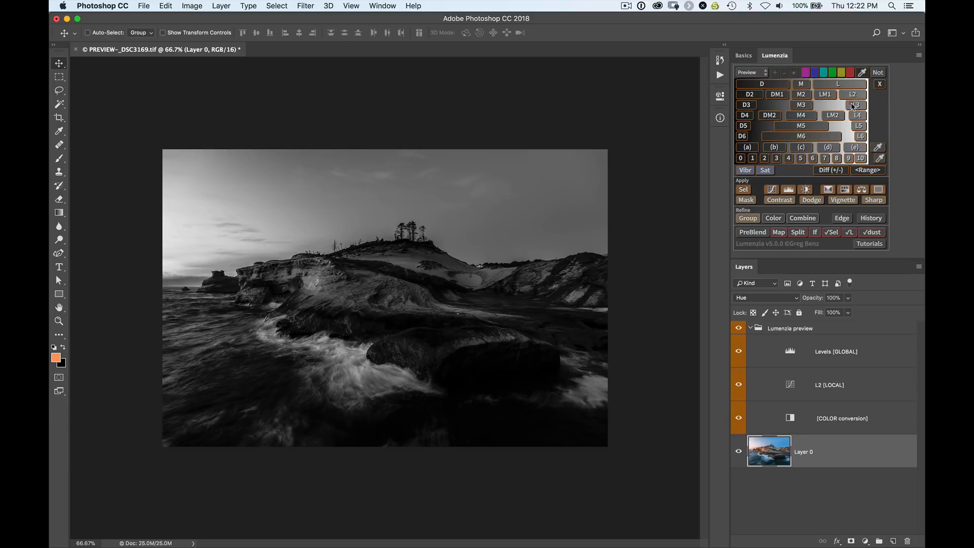
left_click(855, 105)
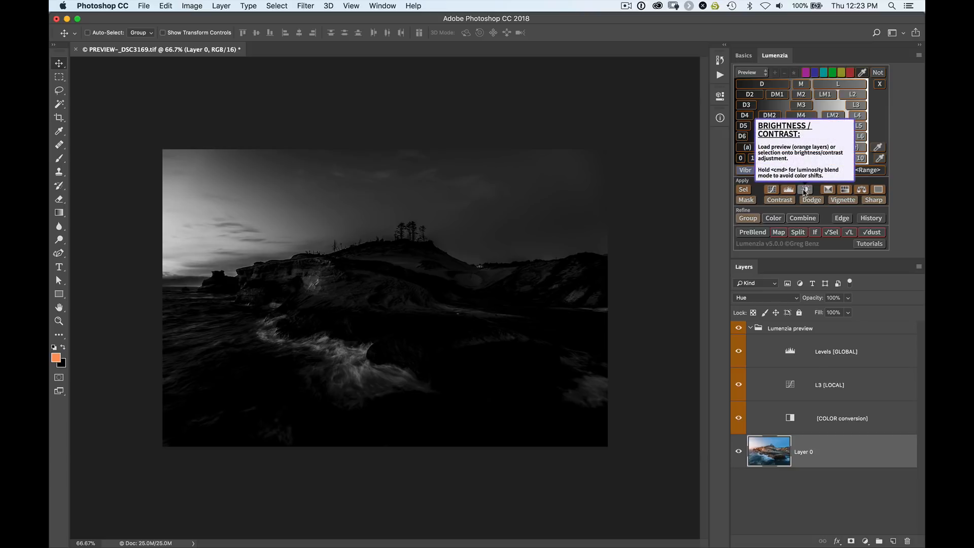
left_click(804, 190)
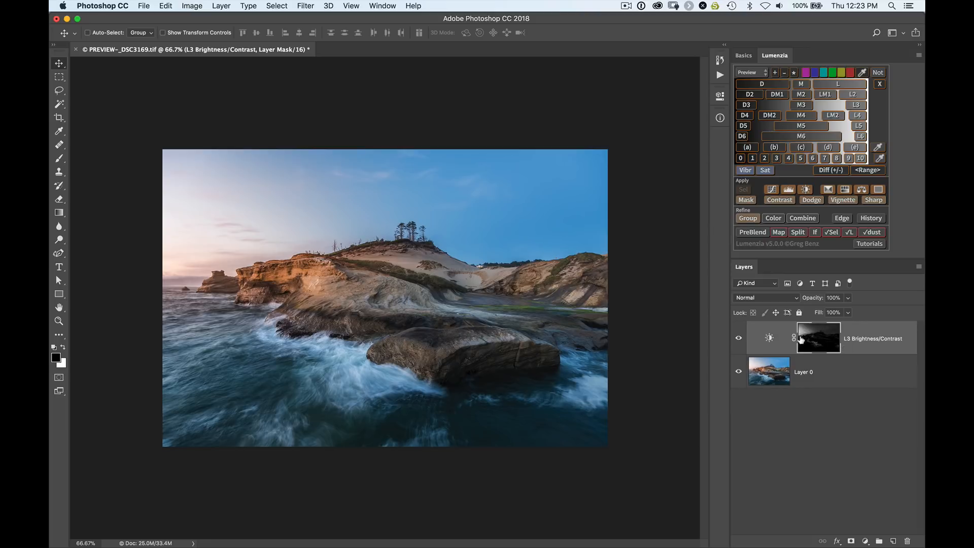
Set the L3 Brightness/Contrast adjustment to brightness -69 and contrast 62
double_click(771, 339)
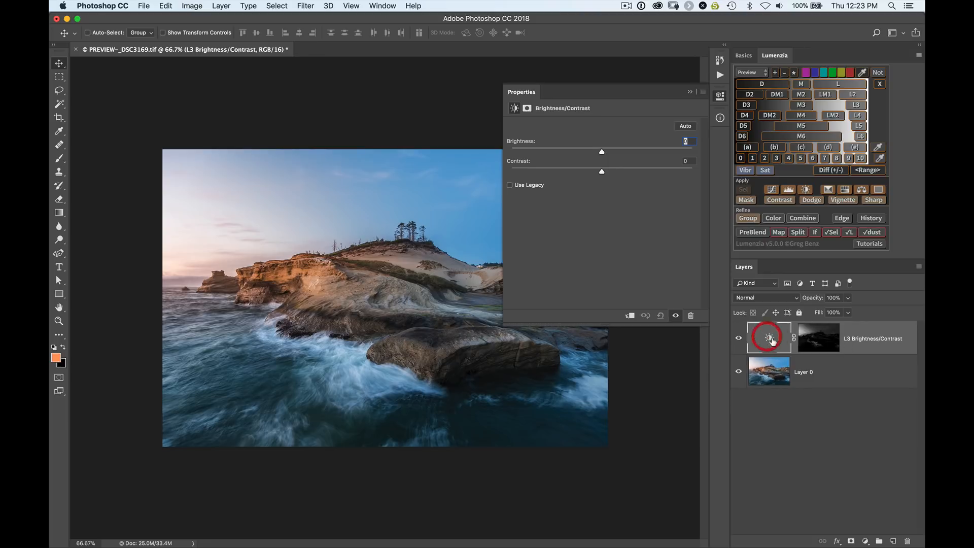
left_click_drag(601, 153, 560, 154)
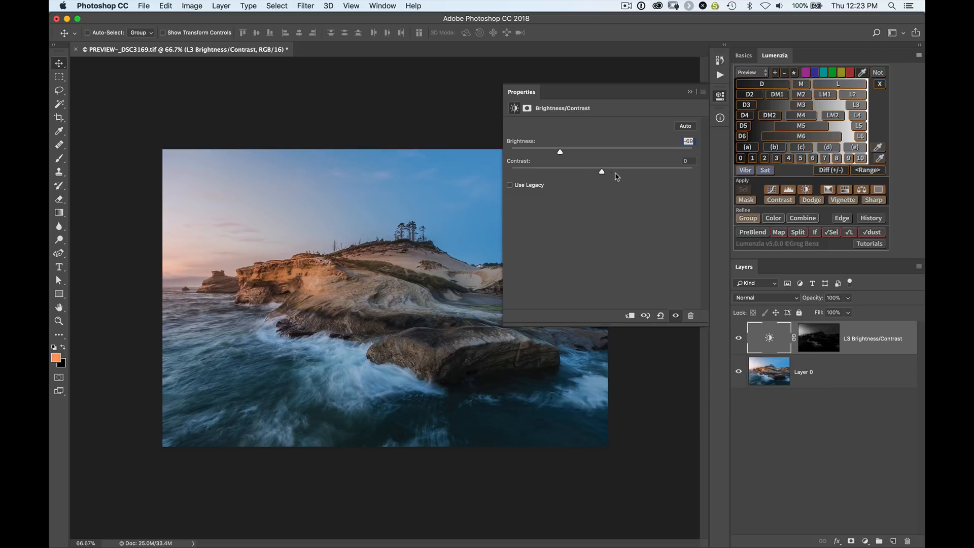
left_click_drag(602, 173, 659, 174)
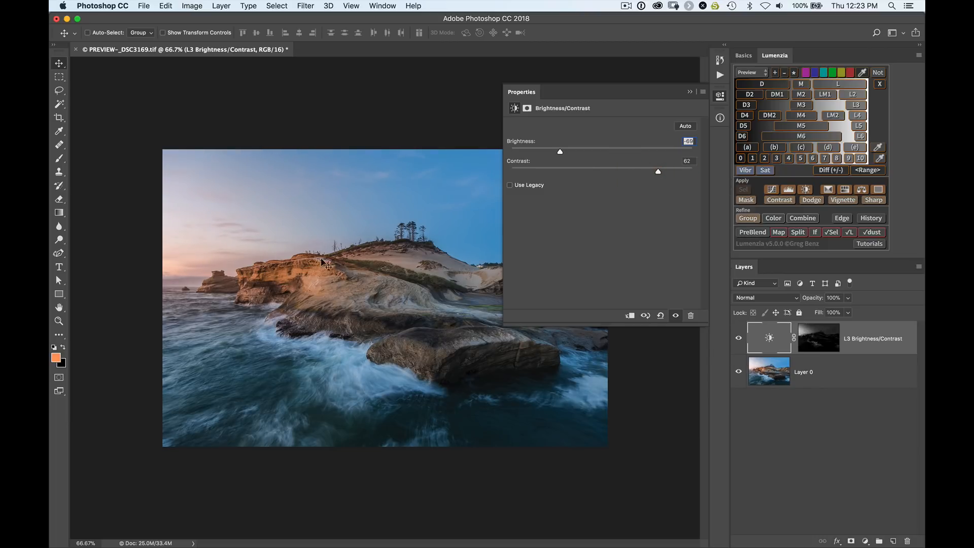
Compare the image with and without the L3 Brightness/Contrast layer, and inspect that layer's mask on the canvas
left_click(740, 340)
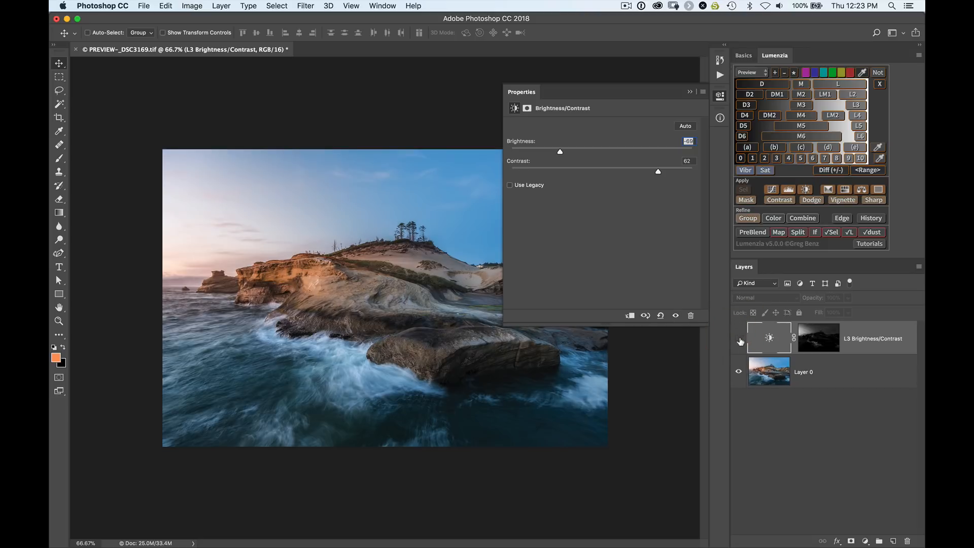
left_click(739, 340)
left_click(740, 340)
left_click(740, 340)
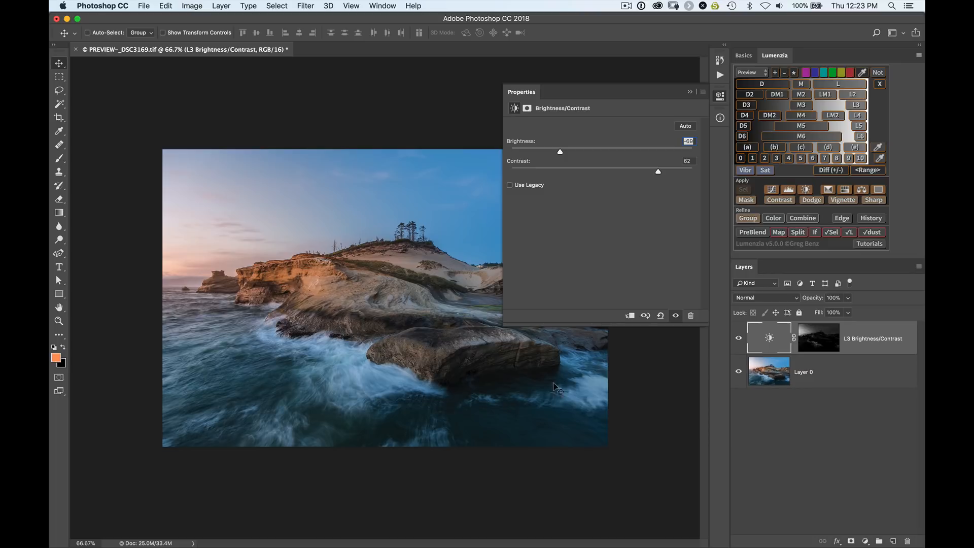
left_click(738, 339)
left_click(738, 339)
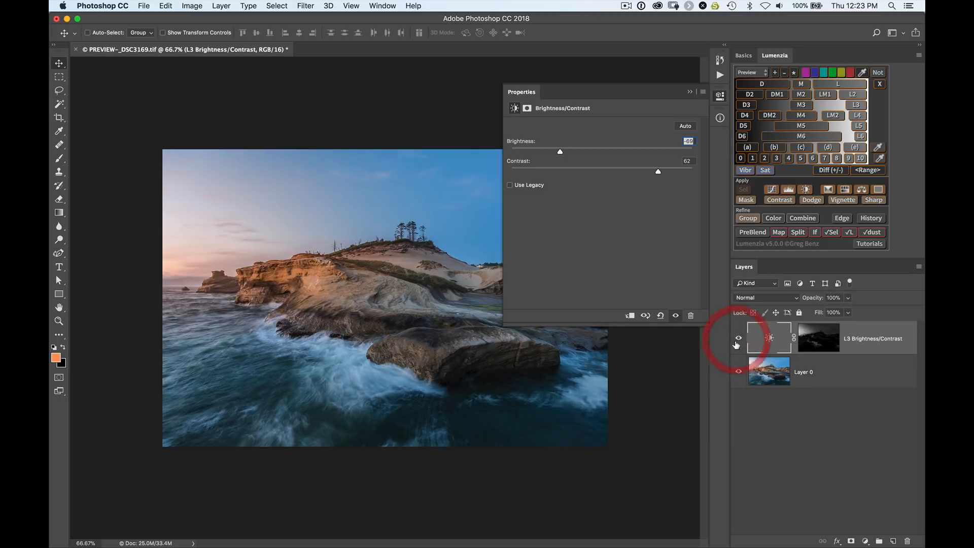
left_click(738, 339)
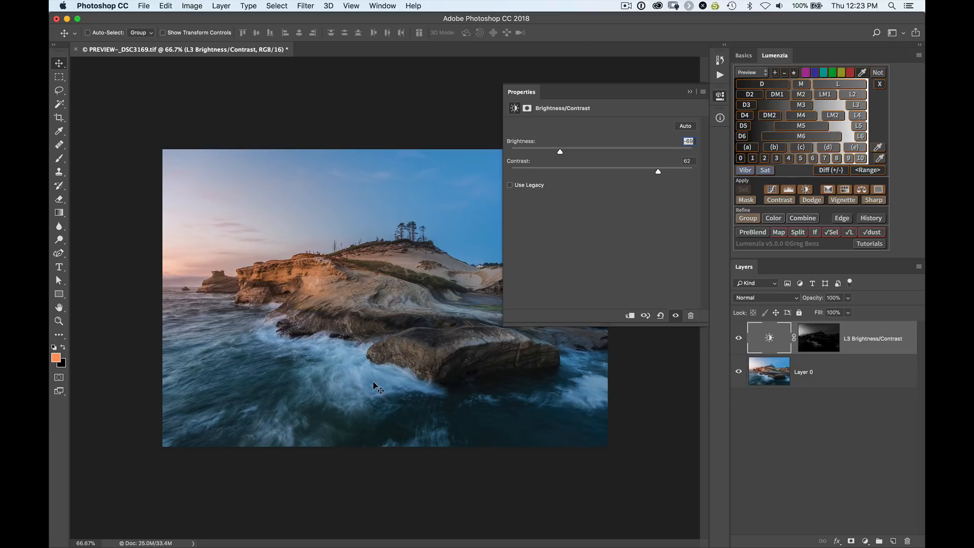
left_click(818, 338, "alt")
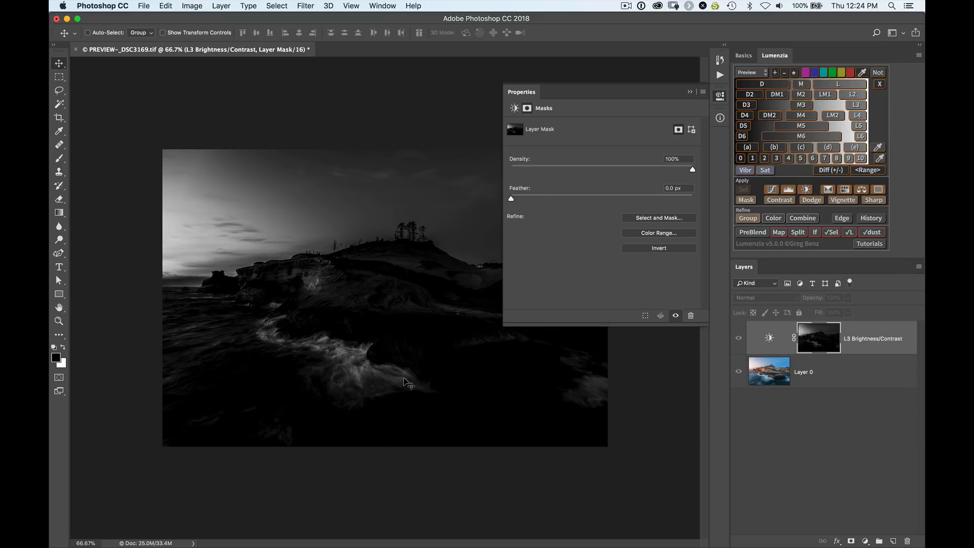
left_click(814, 344, "alt")
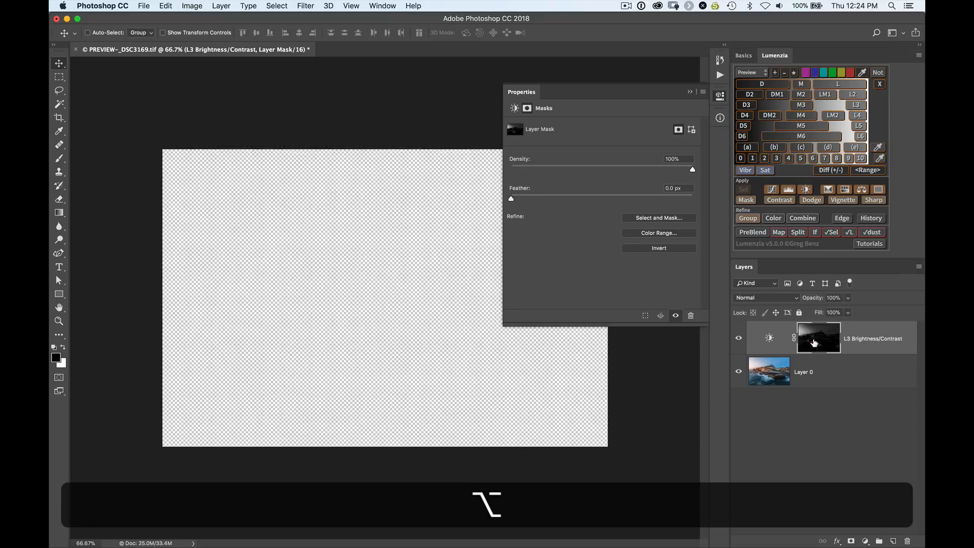
Put the L3 Brightness/Contrast layer in a masked group and brush black on the group mask over the foreground white water
left_click(749, 218)
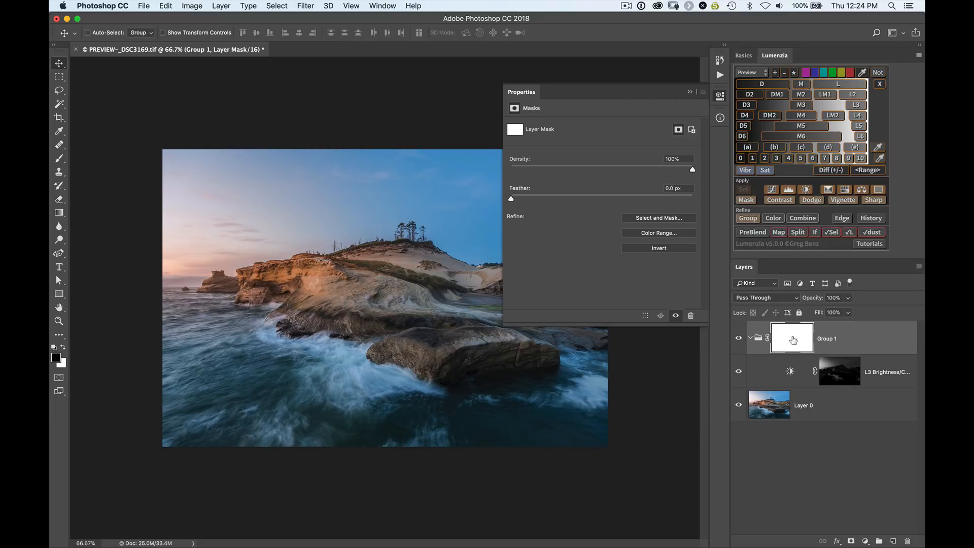
key("b")
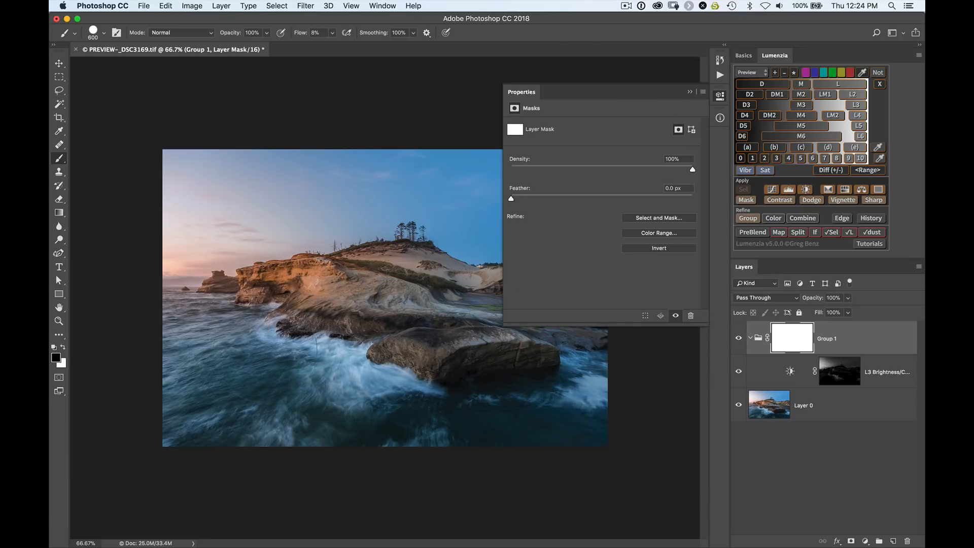
left_click_drag(357, 381, 376, 385)
Compare the image with and without the brushwork on the group mask, and with and without Group 1
key("super+z")
key("super+z")
key("super+z")
key("super+z")
key("super+z")
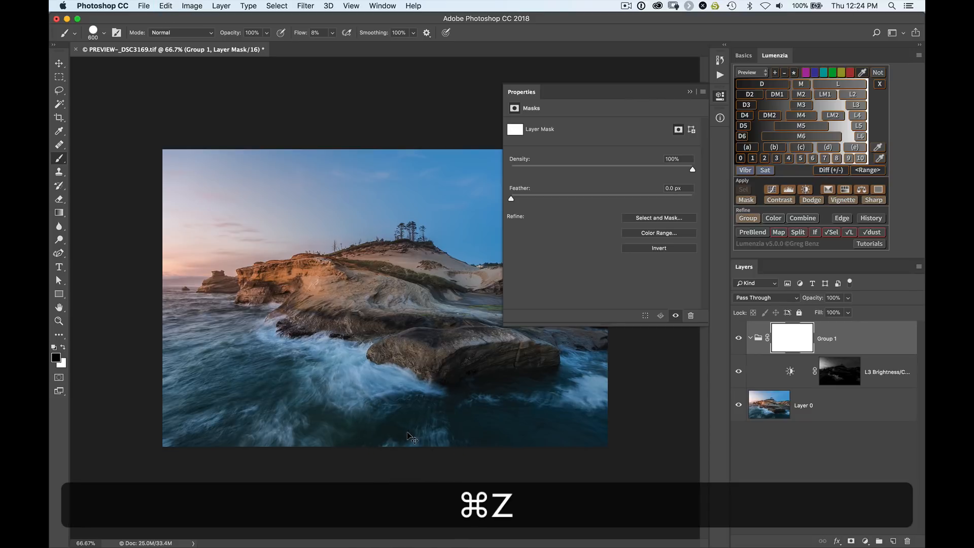
key("super+z")
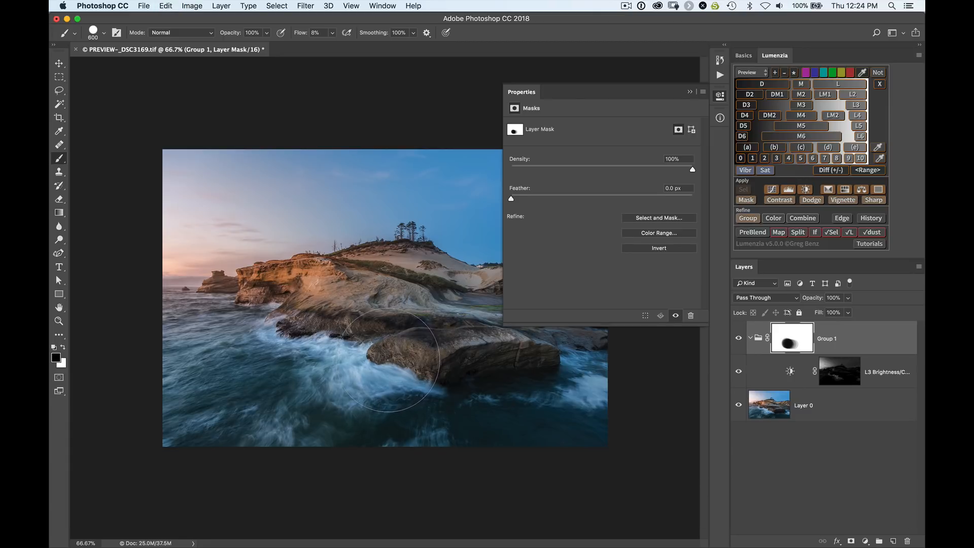
left_click(739, 338)
left_click(739, 339)
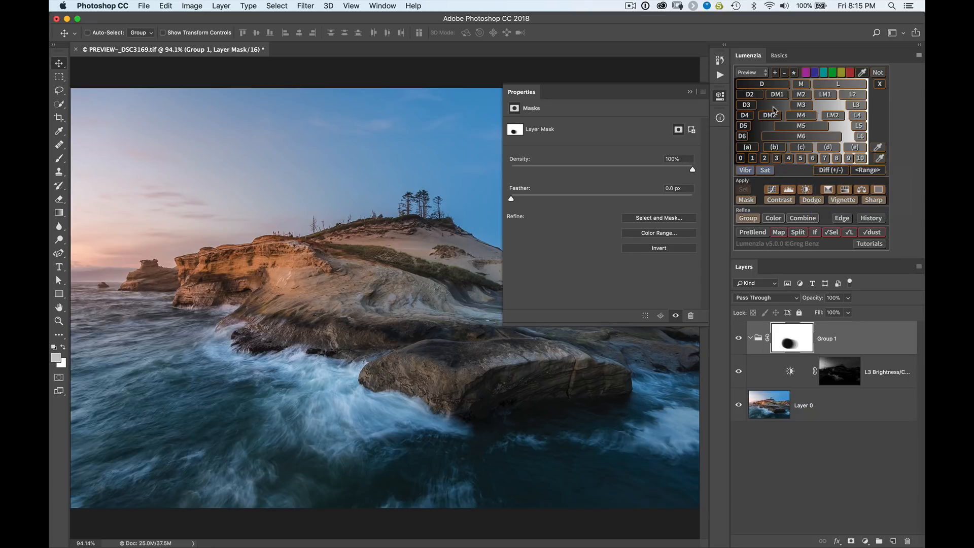
Preview the D2, D3 and D4 darks masks, and collapse the mask properties
left_click(751, 94)
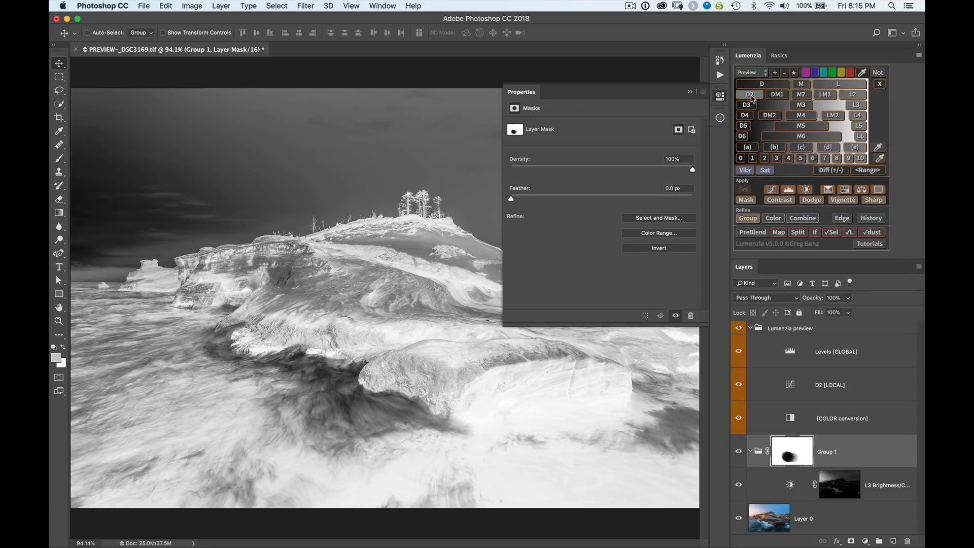
left_click(747, 105)
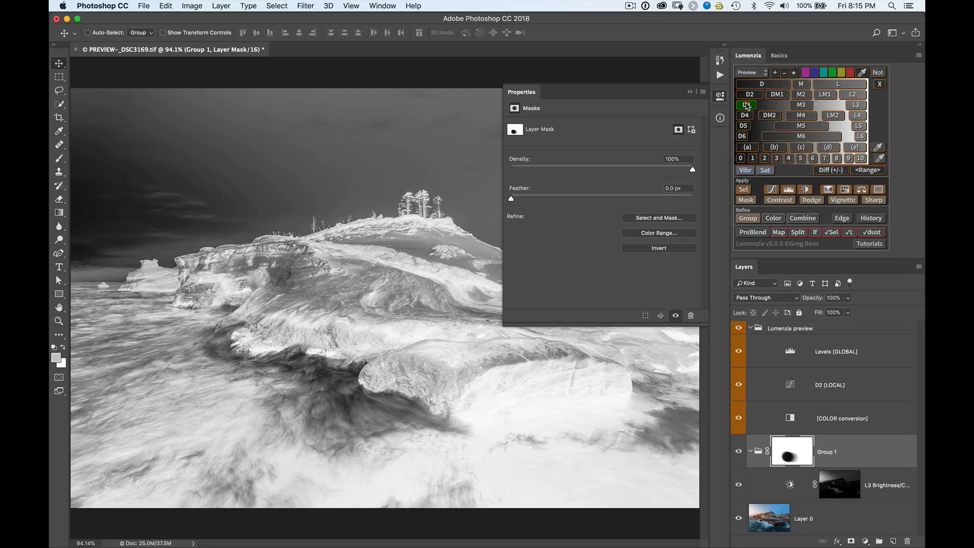
left_click(746, 116)
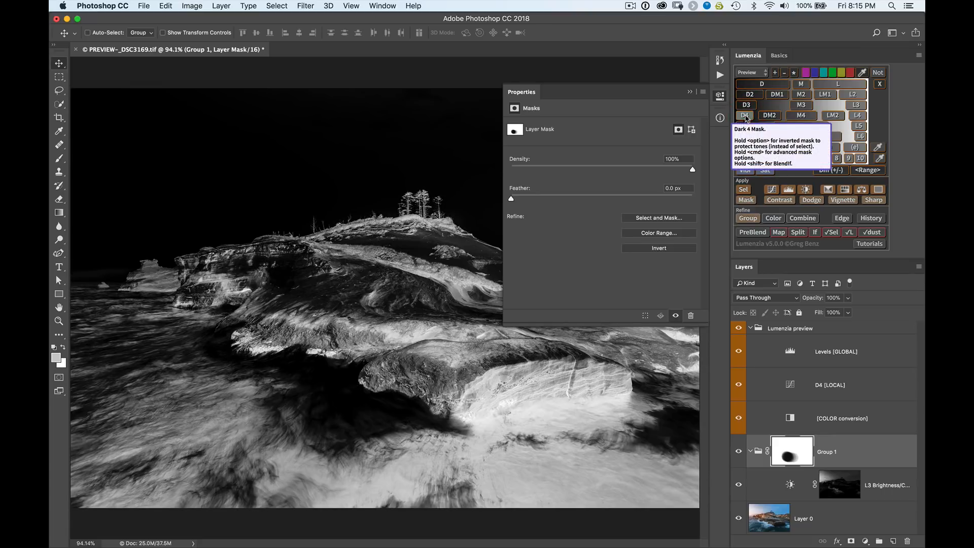
left_click(720, 95)
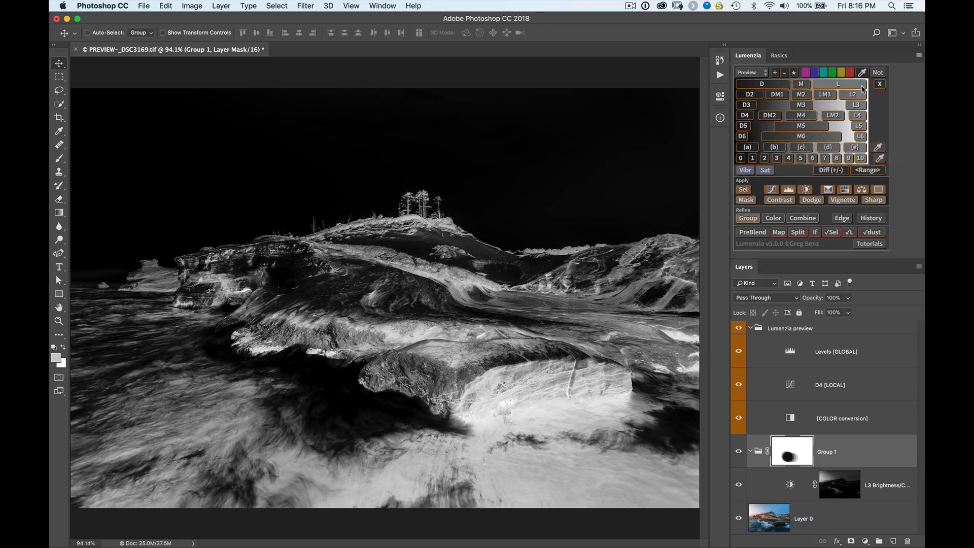
Preview the L, L3 and zone 7 masks, and compare the zone 7 preview with the color photo
left_click(858, 86)
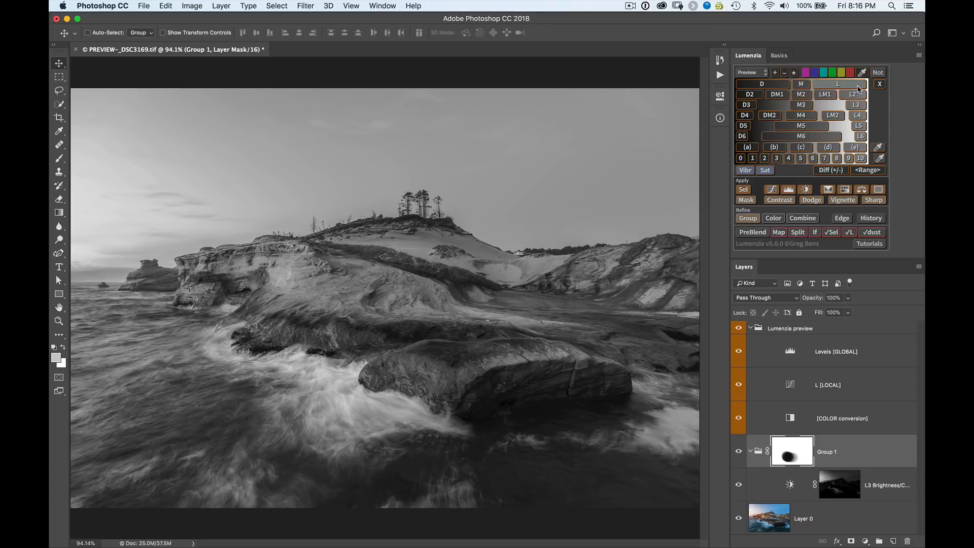
left_click(858, 105)
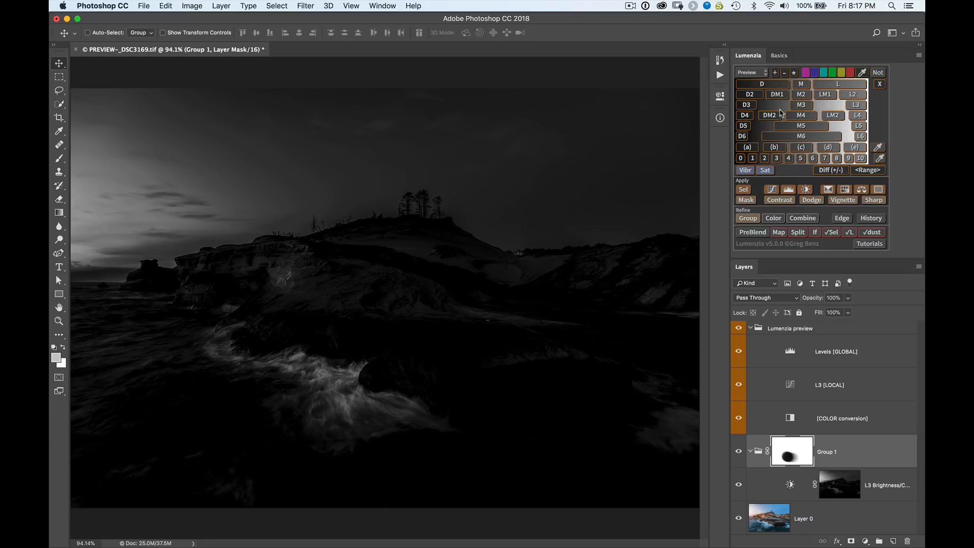
left_click(825, 158)
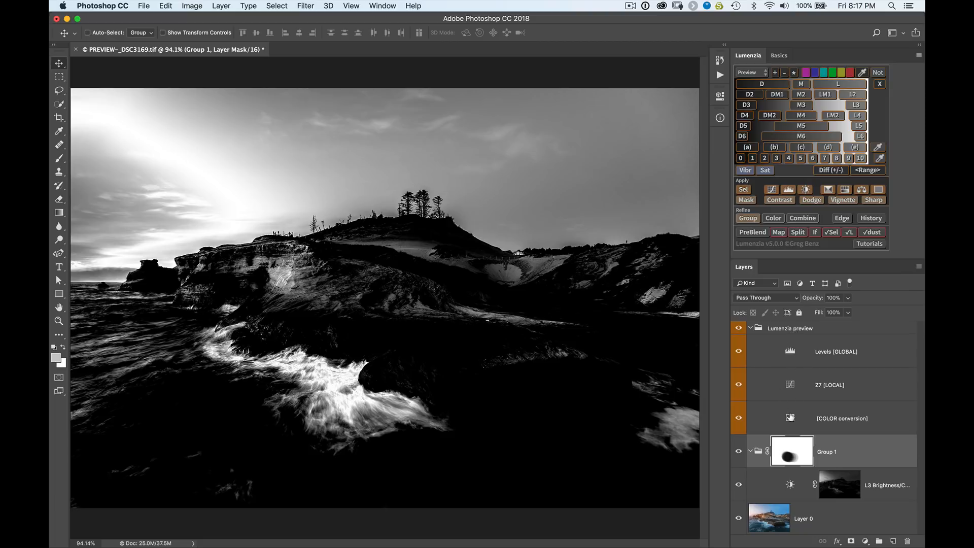
left_click(741, 328)
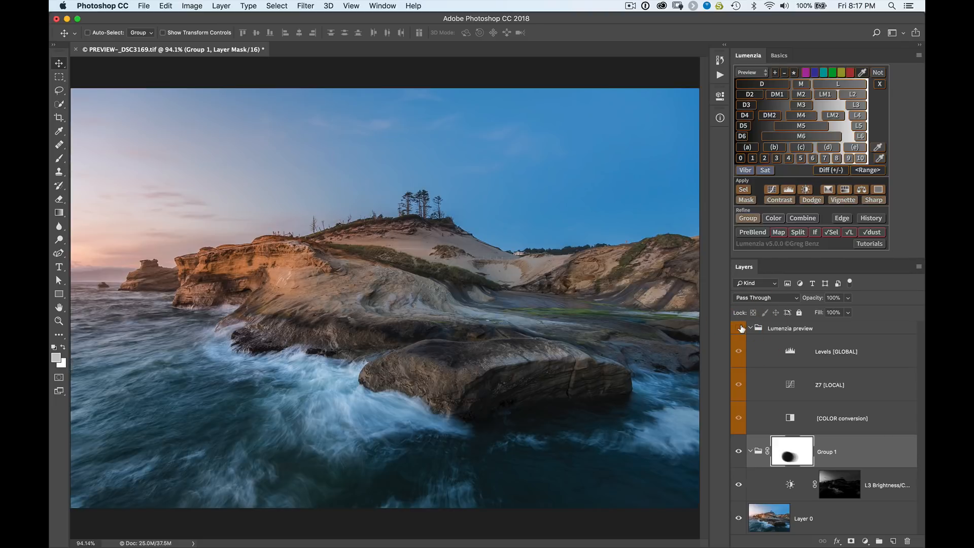
left_click(740, 328)
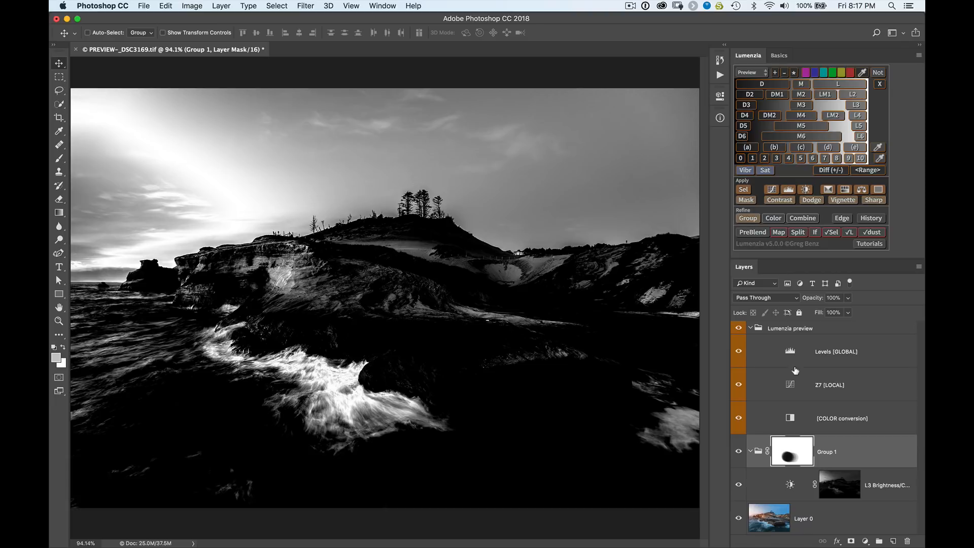
Examine the zone 7 preview's color conversion, and set its global Levels black input to 57 and white input to 171
double_click(790, 418)
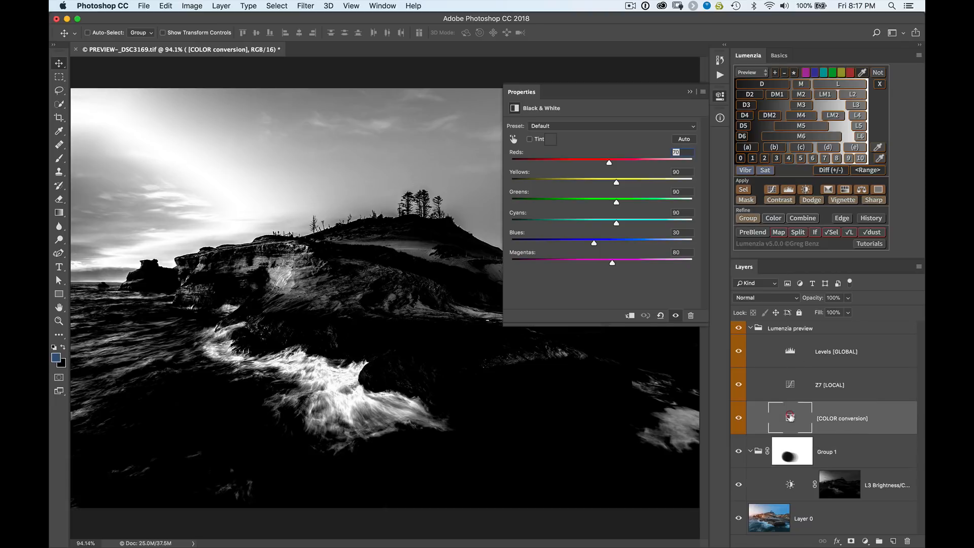
mouse_move(597, 247)
left_mouse_down()
mouse_move(663, 245)
mouse_move(588, 253)
mouse_move(596, 253)
left_mouse_up()
left_click(789, 353)
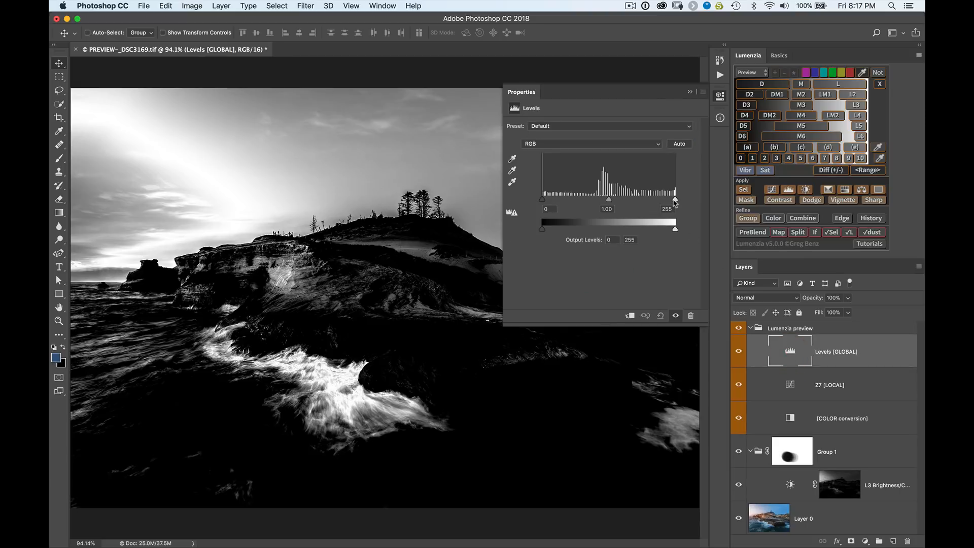
left_click_drag(675, 200, 632, 203)
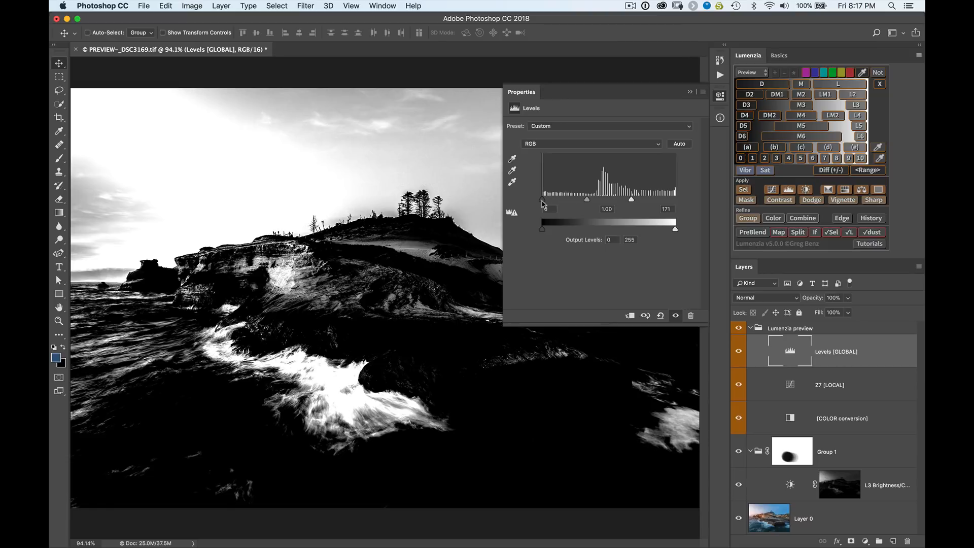
left_click_drag(543, 203, 572, 204)
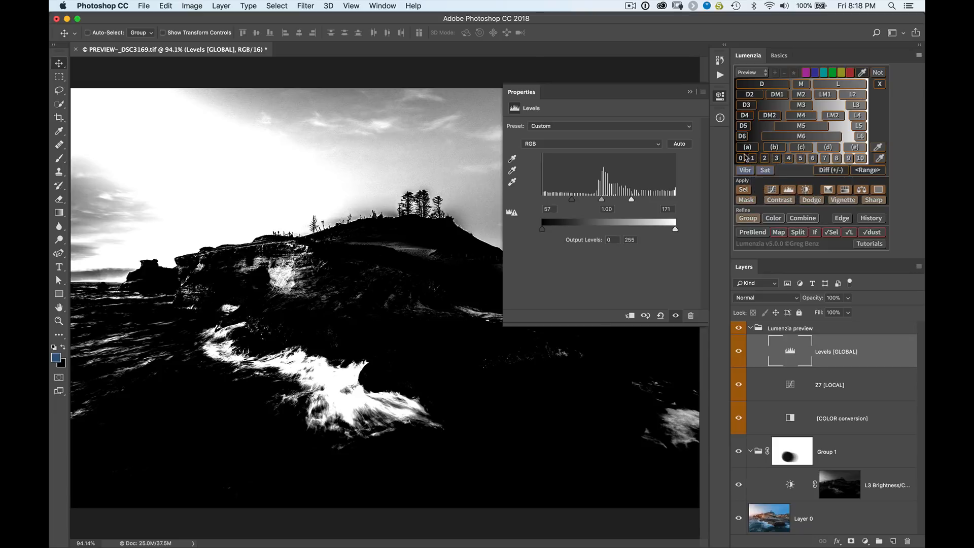
Preview the wide zone (c) and narrow zone 5 masks with the modified Levels, and clear the preview
left_click(802, 148)
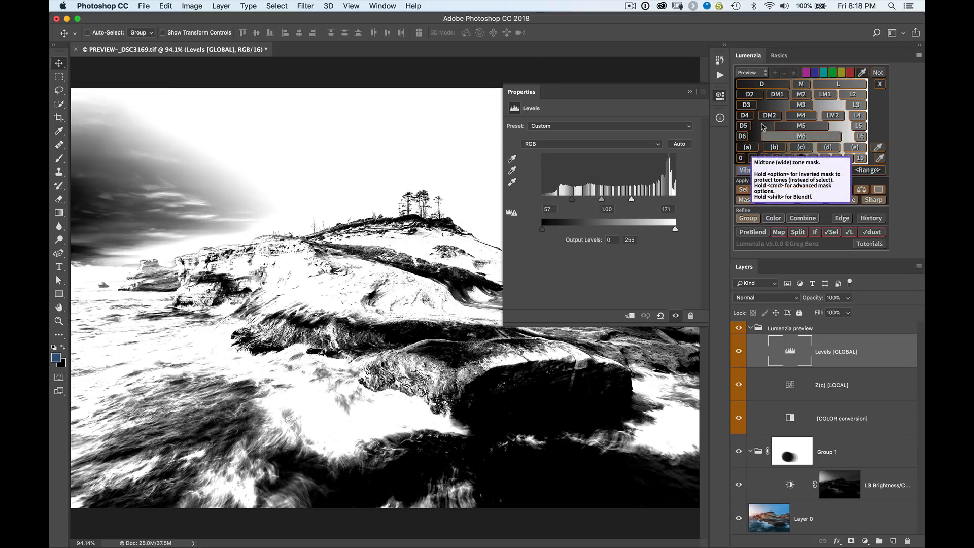
left_click(723, 96)
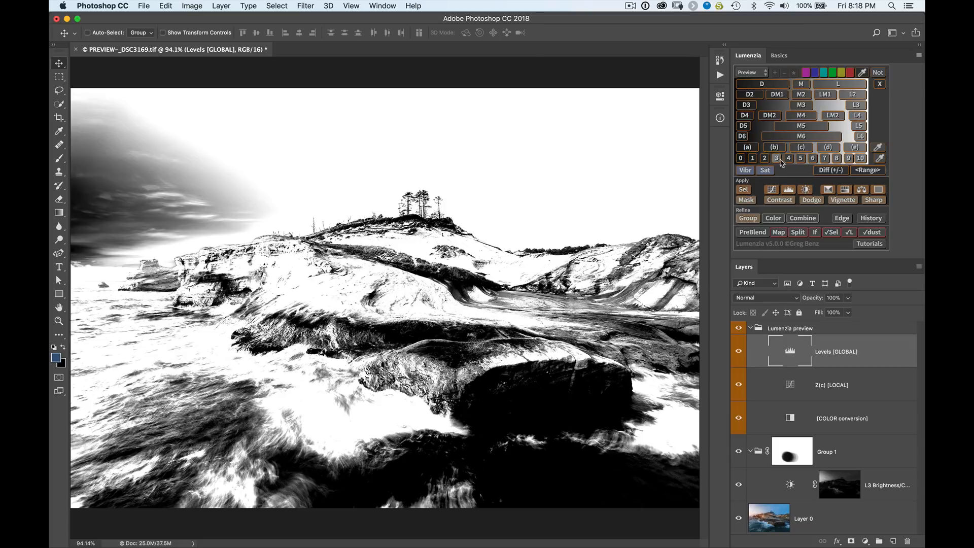
left_click(800, 159)
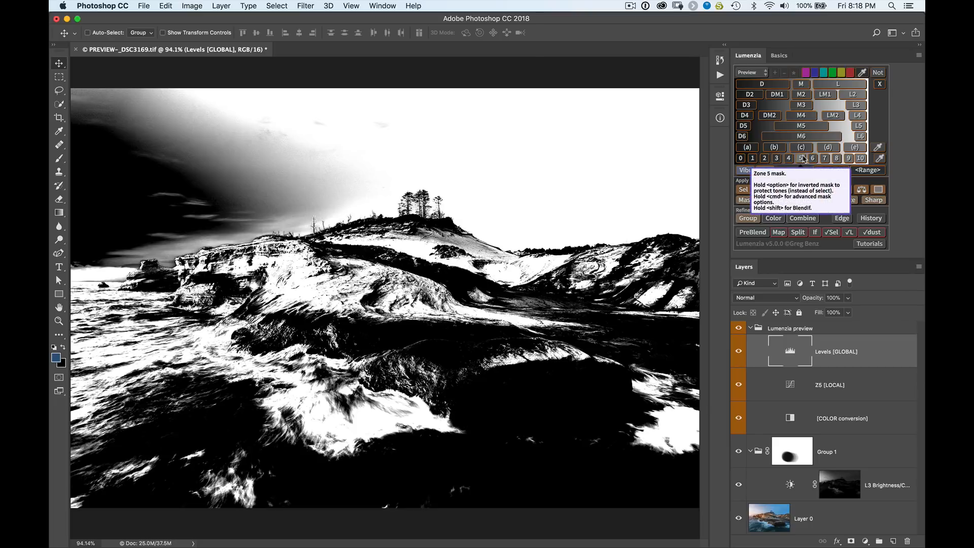
left_click(879, 85)
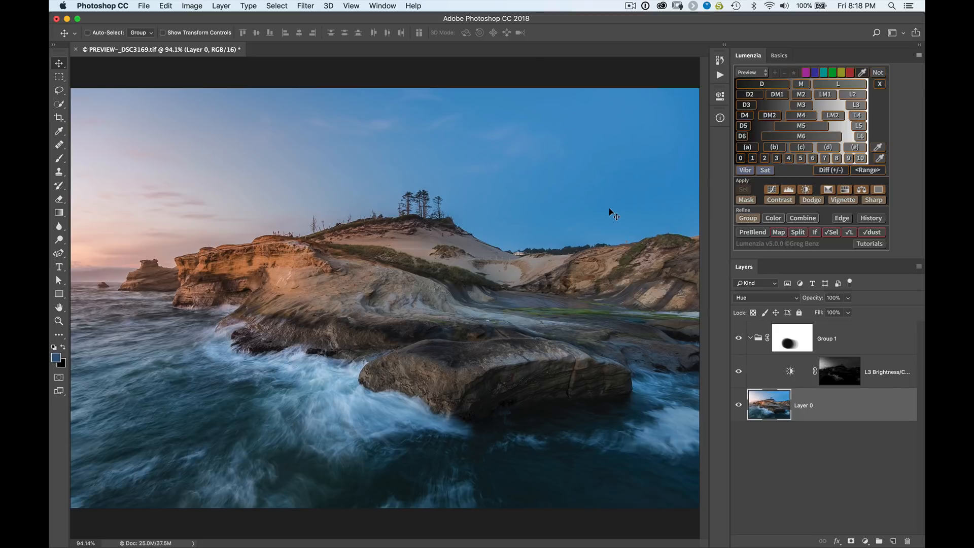
Preview the wide zone (b) and (c) masks, and clear the preview
left_click(774, 147)
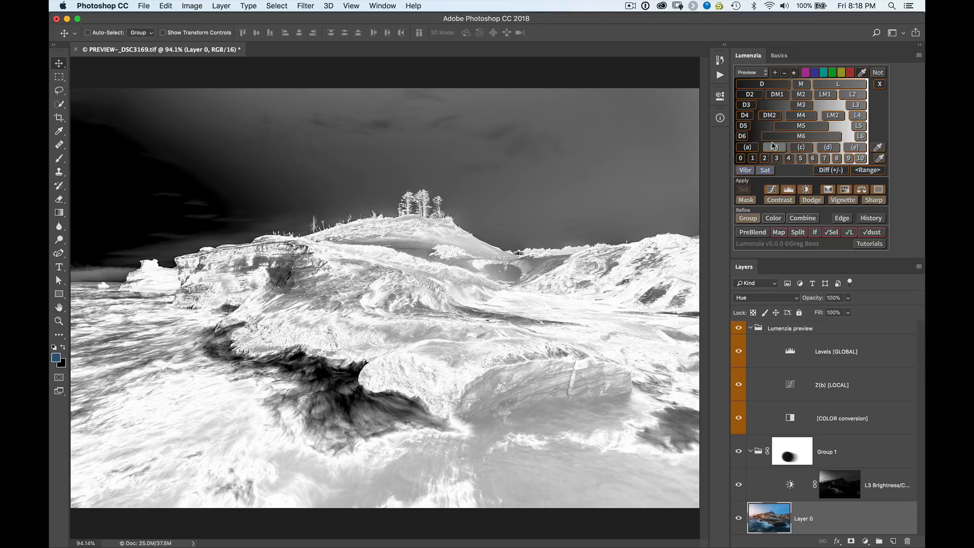
left_click(801, 147)
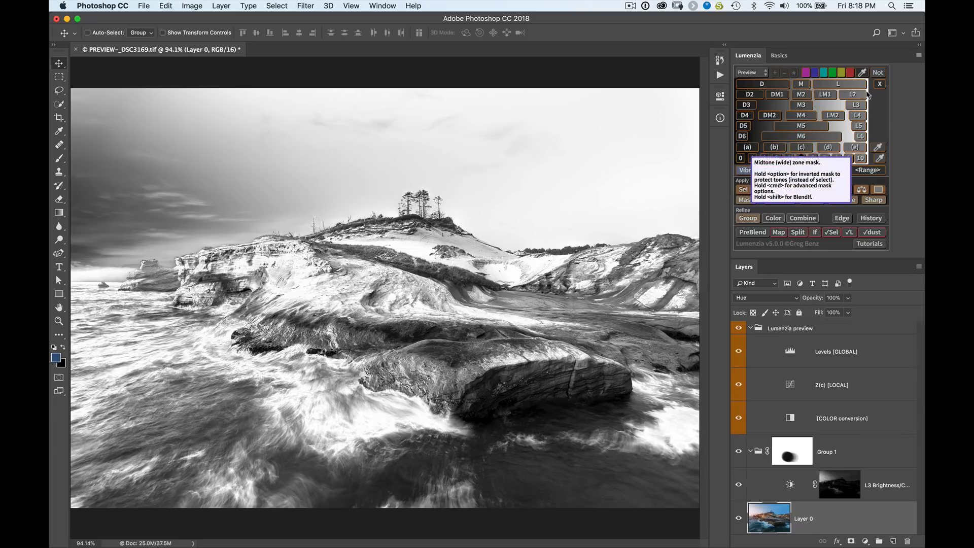
left_click(881, 84)
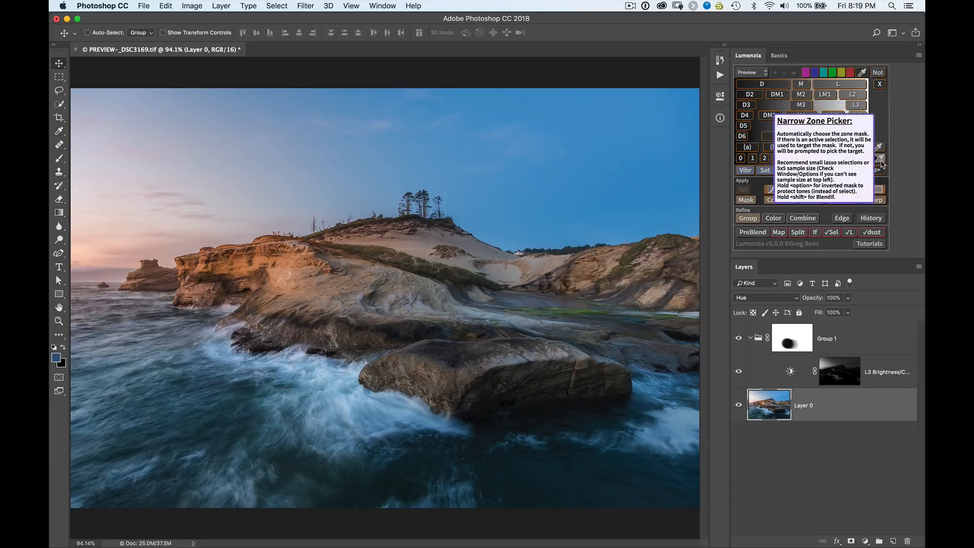
Preview a narrow zone mask targeted with the Narrow Zone Picker by sampling the blue sky above the far hill
left_click(880, 160)
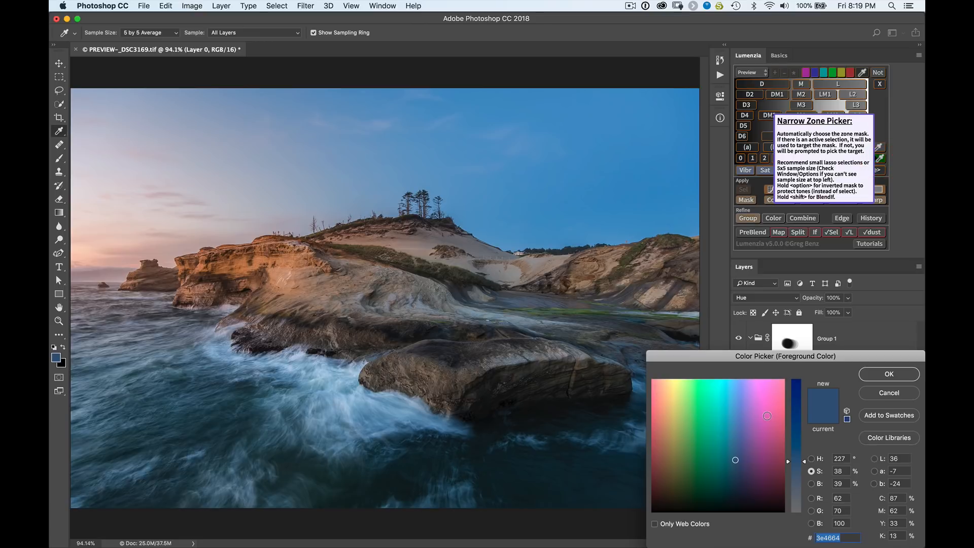
left_click(629, 177)
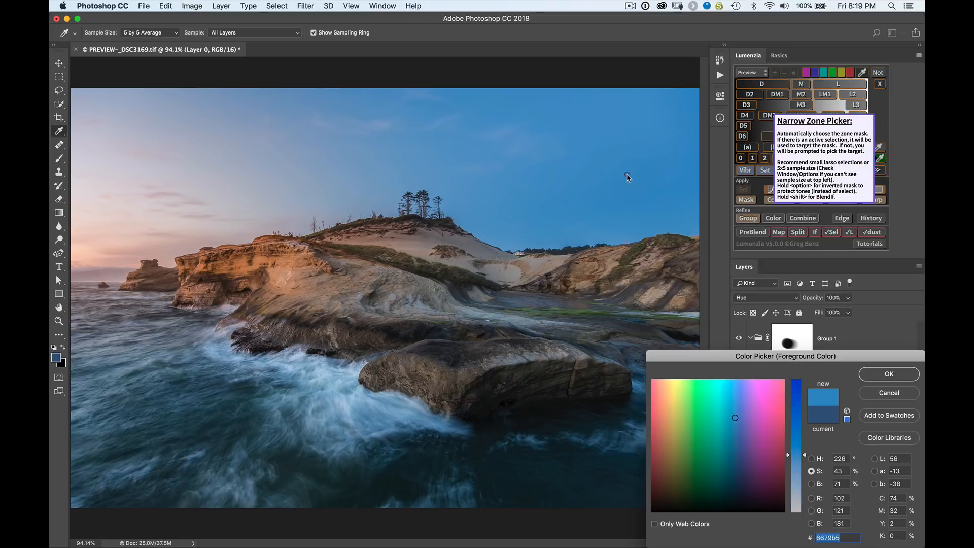
left_click(875, 375)
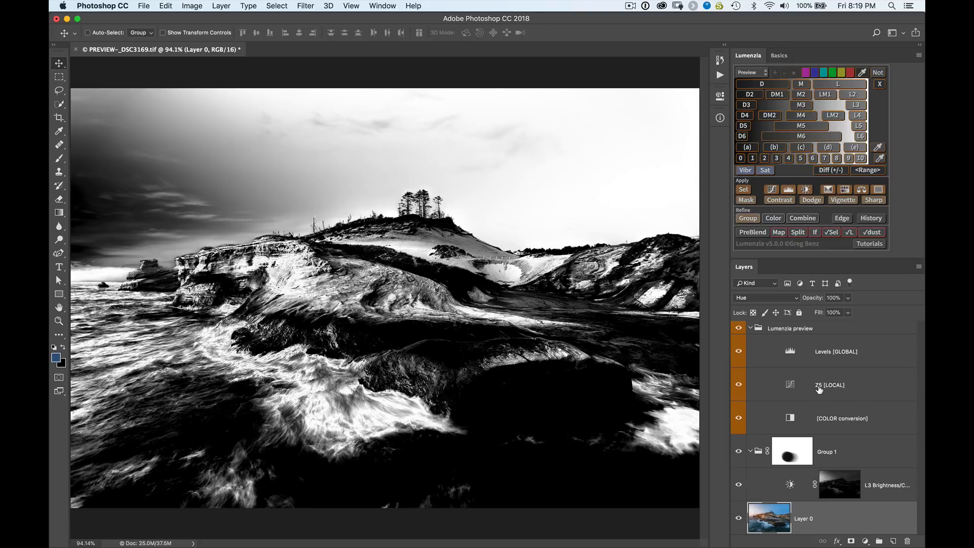
Compare the picked zone mask's curve with the standard zone 5 curve, and clear the preview
double_click(790, 387)
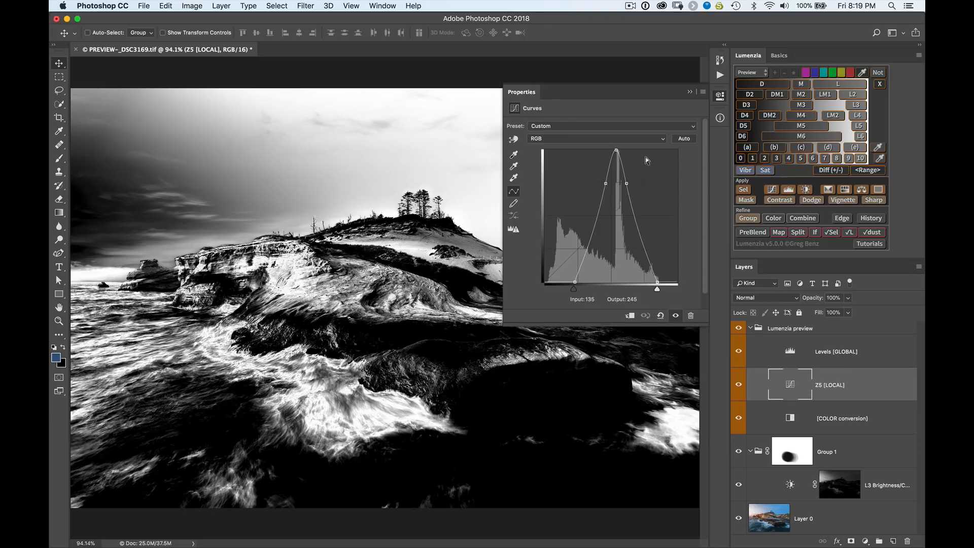
left_click(801, 159)
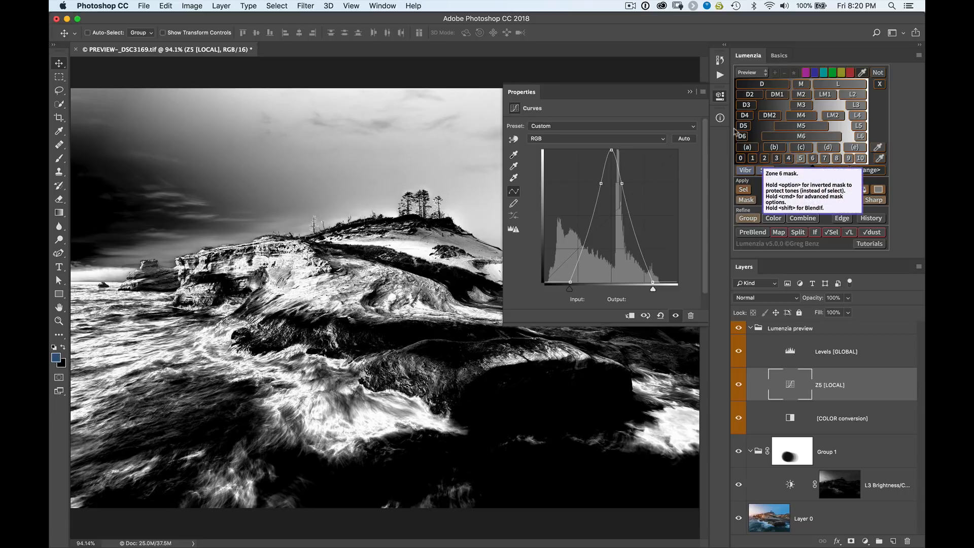
left_click(720, 96)
left_click(879, 85)
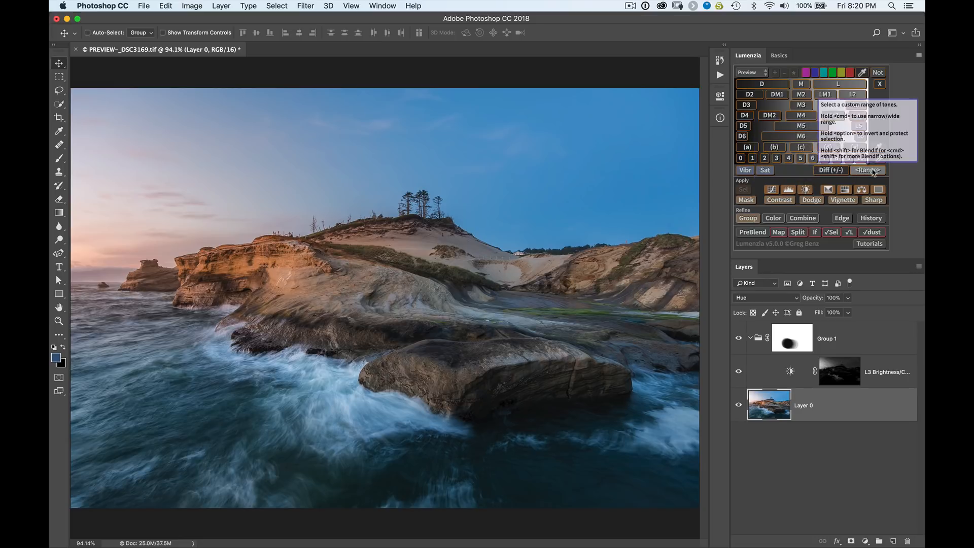
Preview a custom range mask by sampling the bright wave foam as the lightest tone and the darker water below as the darkest
left_click(871, 170)
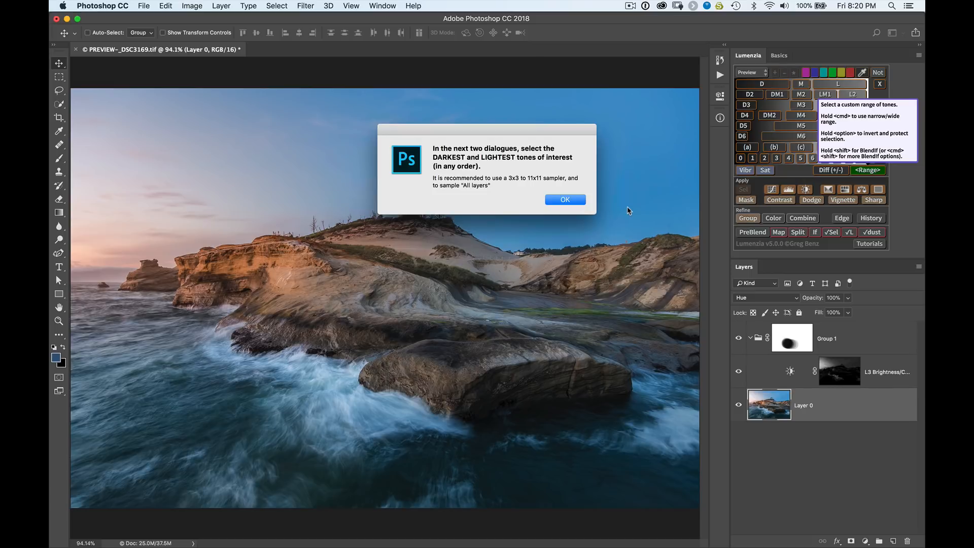
left_click(564, 199)
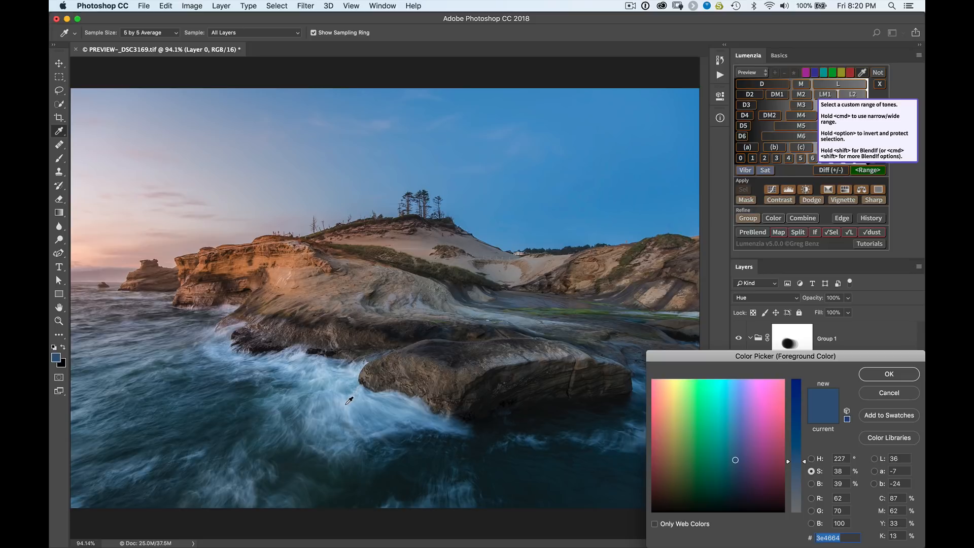
left_click_drag(346, 404, 343, 404)
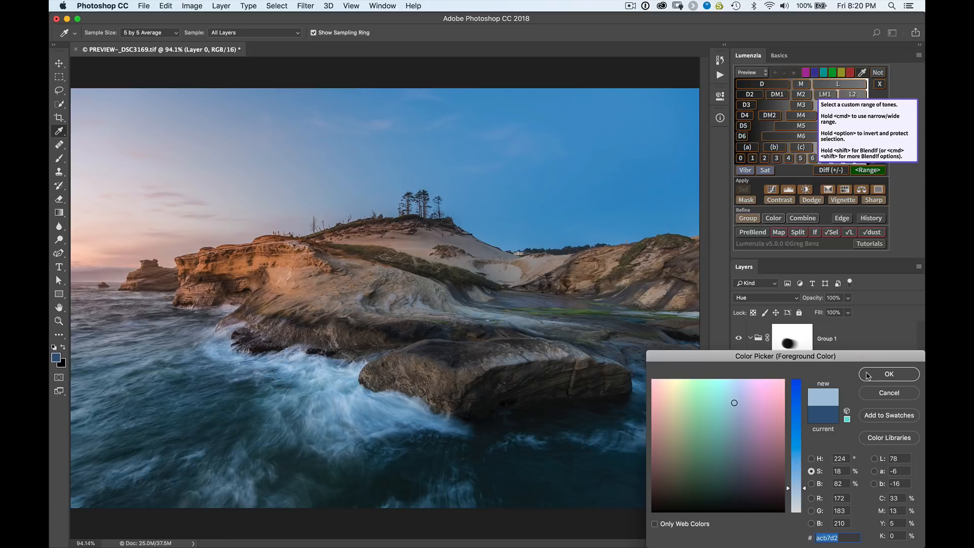
left_click(477, 405)
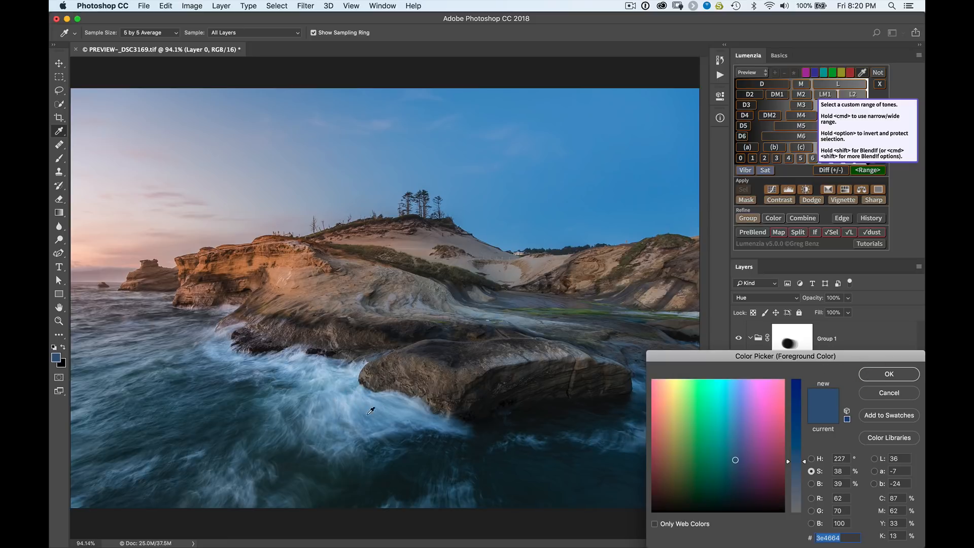
left_click_drag(368, 411, 366, 419)
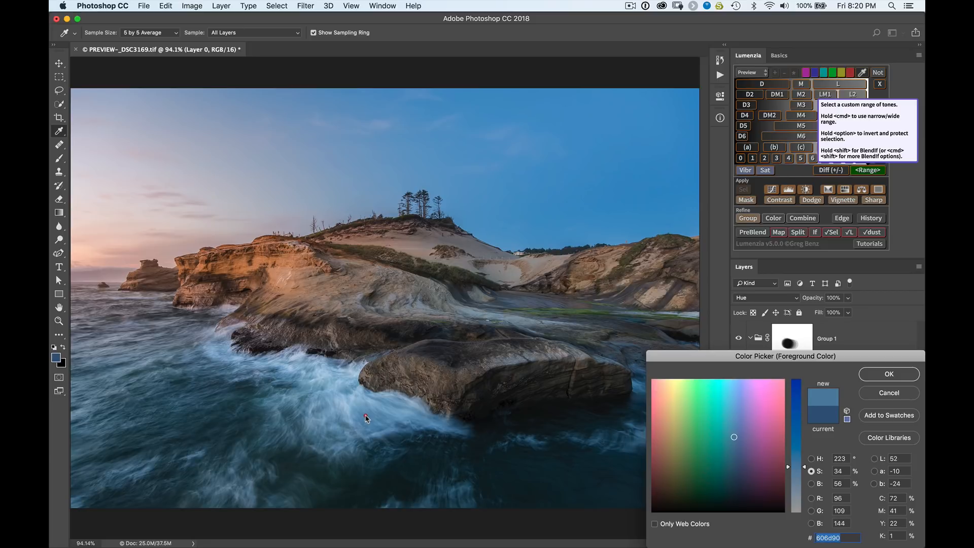
left_click(366, 417)
left_click(873, 374)
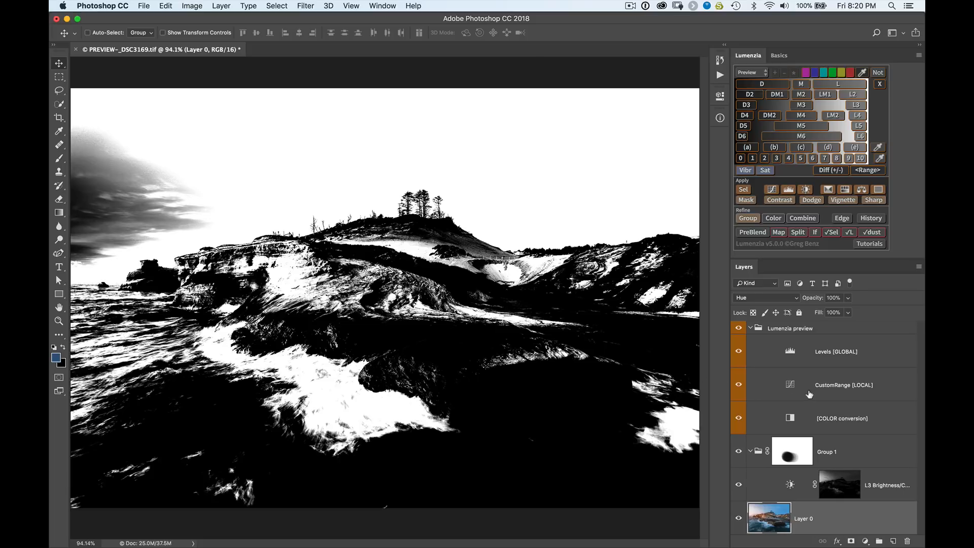
Inspect the curve of the CustomRange preview layer, and clear the preview
double_click(790, 385)
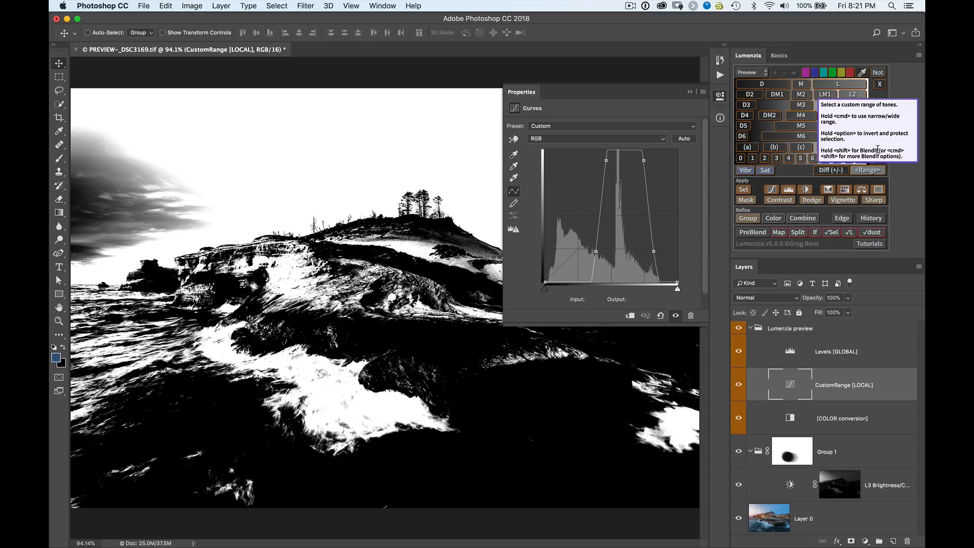
left_click(880, 84)
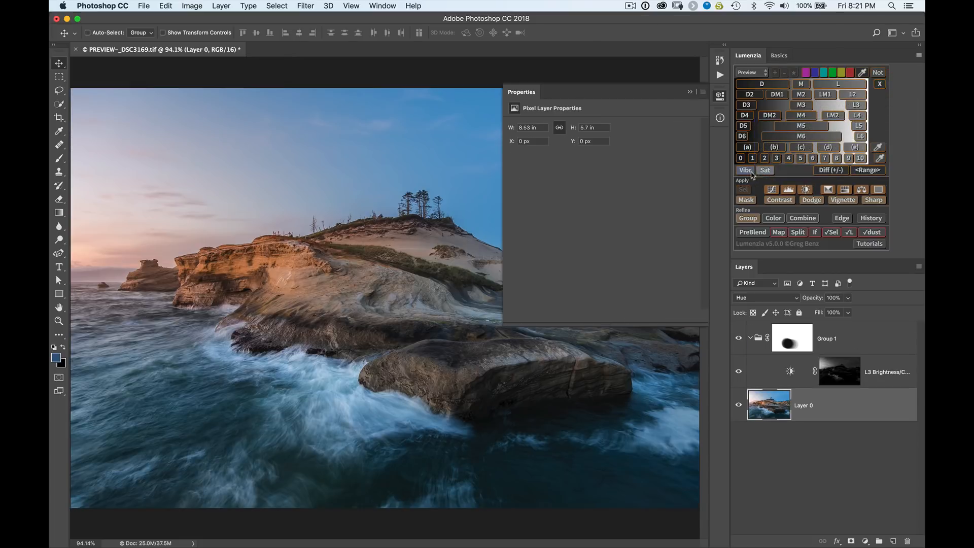
left_click(720, 96)
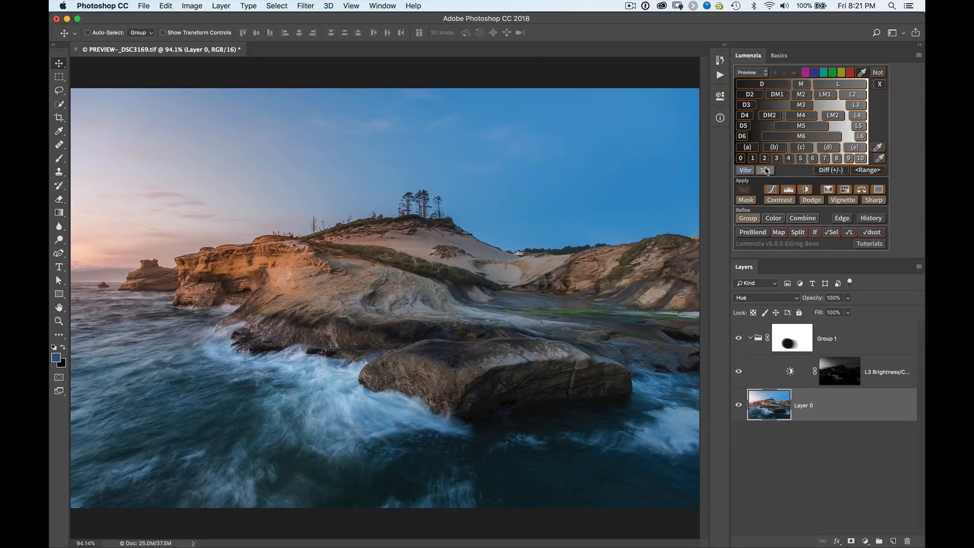
Preview the saturation mask and the vibrance mask of the photo
left_click(765, 171)
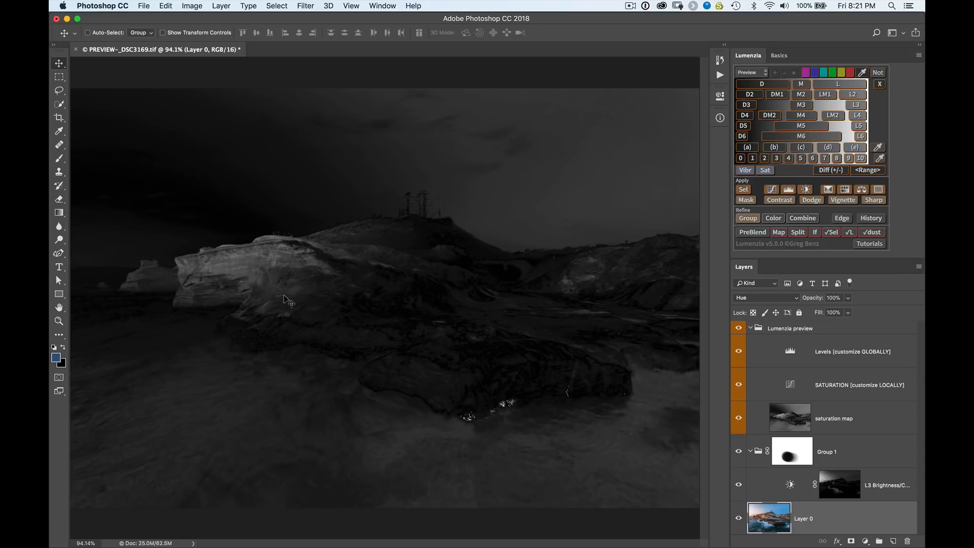
left_click(746, 171)
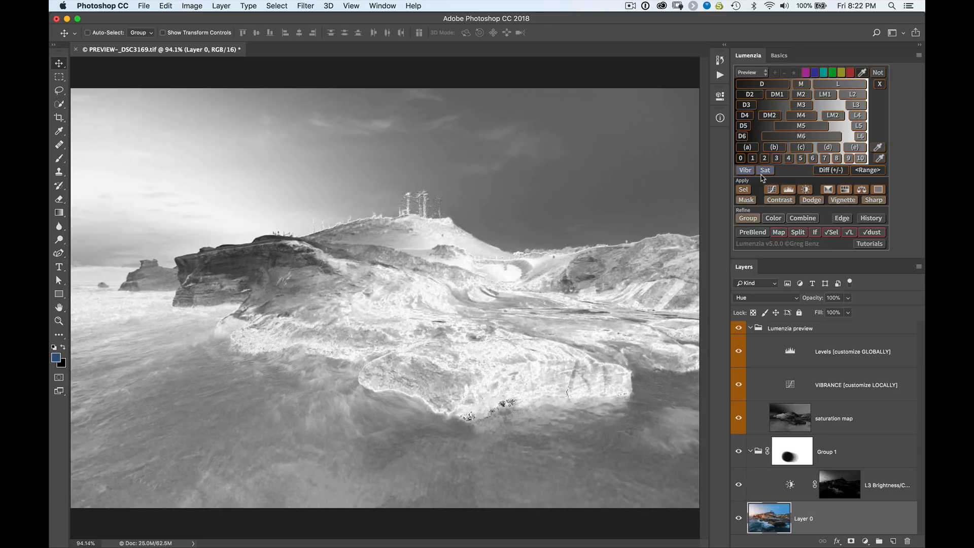
Preview a Lighter(+) delta mask with a 5-pixel radius as a Smart Object, and clear the preview
left_click(831, 171)
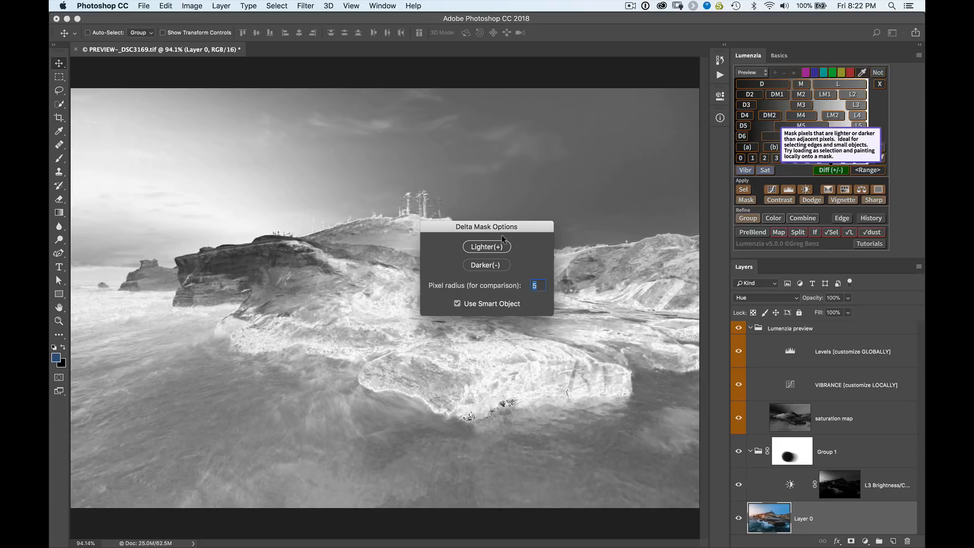
left_click(486, 246)
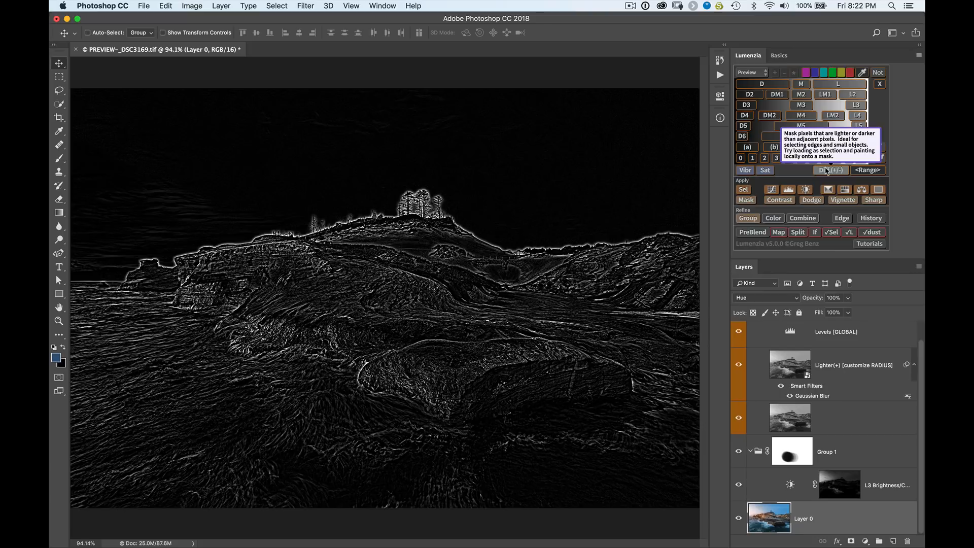
left_click(880, 85)
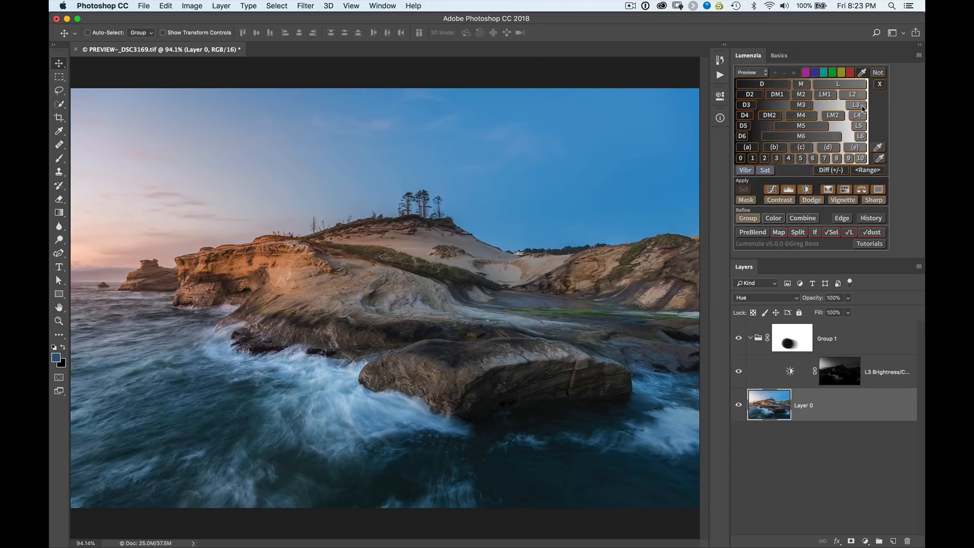
Add a Hue/Saturation adjustment through the L3 mask and set its saturation to +86
left_click(862, 106)
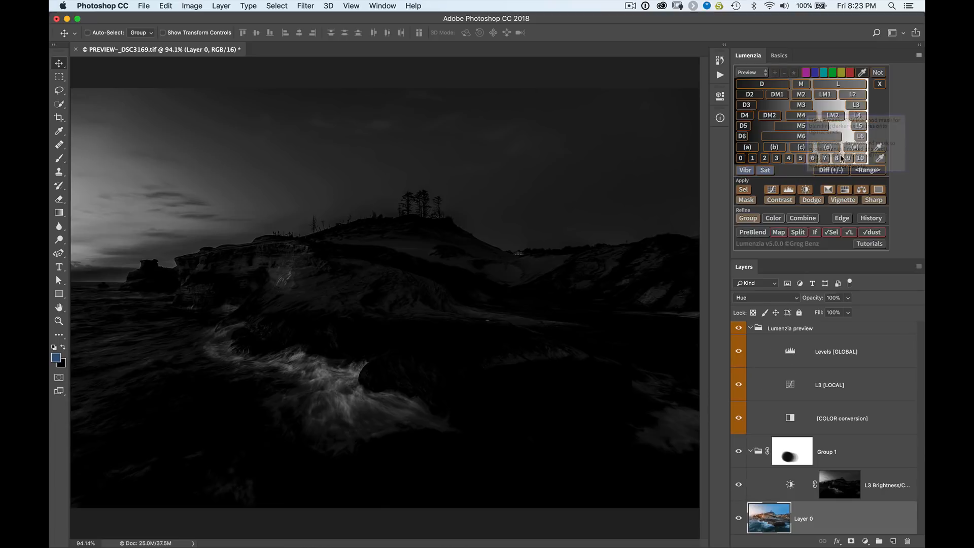
left_click(846, 190)
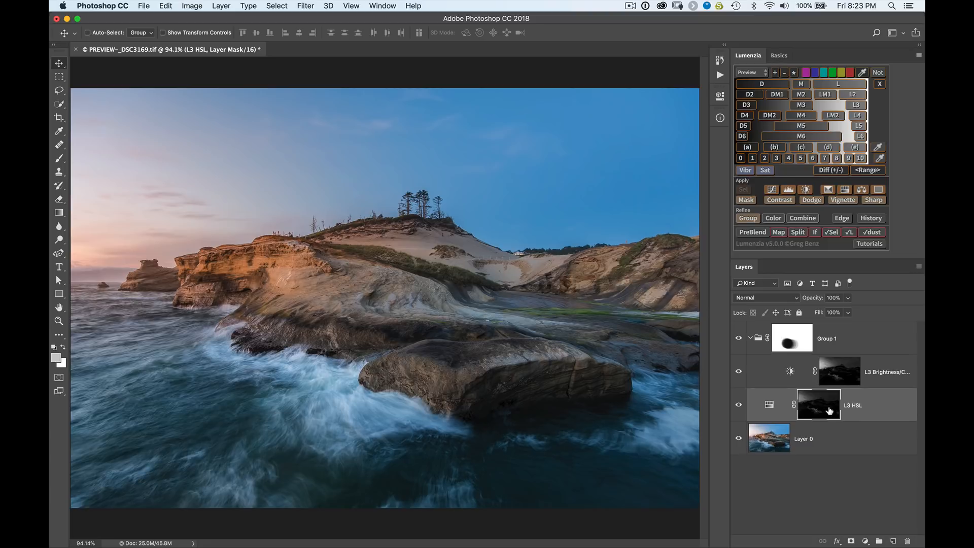
double_click(771, 406)
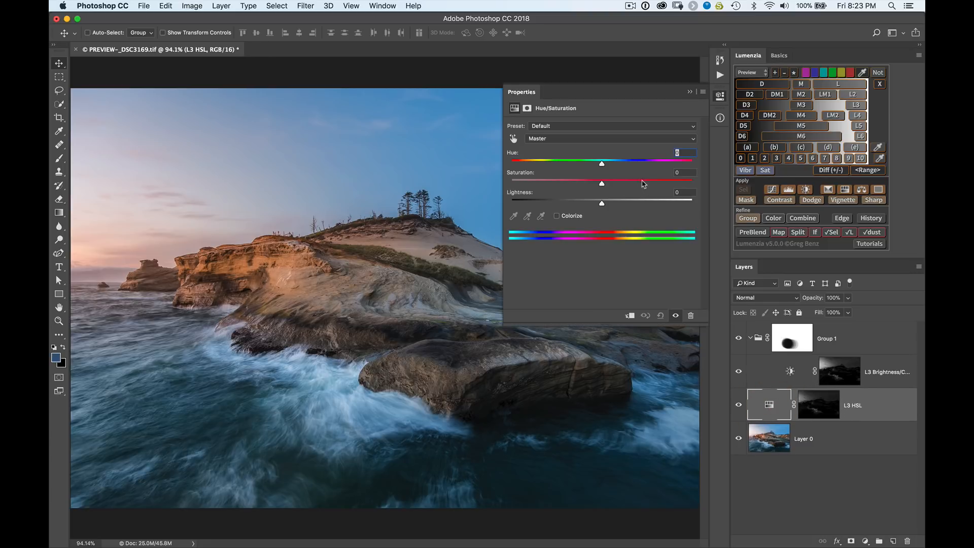
left_click_drag(643, 184, 681, 186)
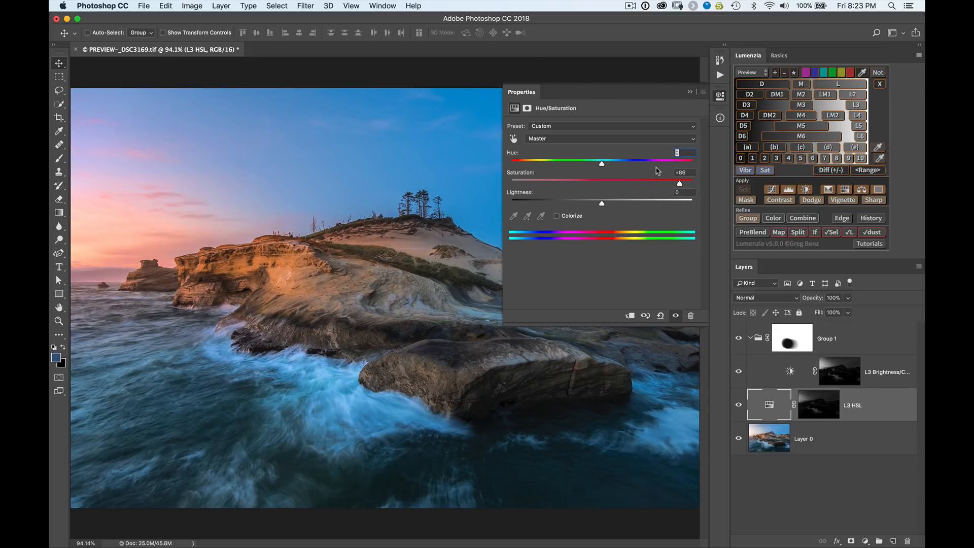
left_click(720, 96)
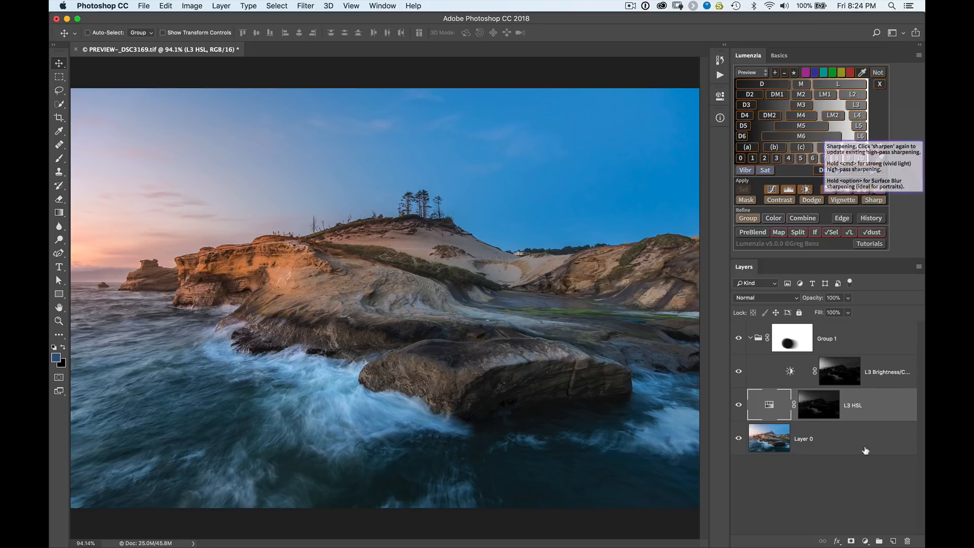
Add a Black & White adjustment layer above L3 HSL and apply the M2 luminosity mask to it
left_click(865, 541)
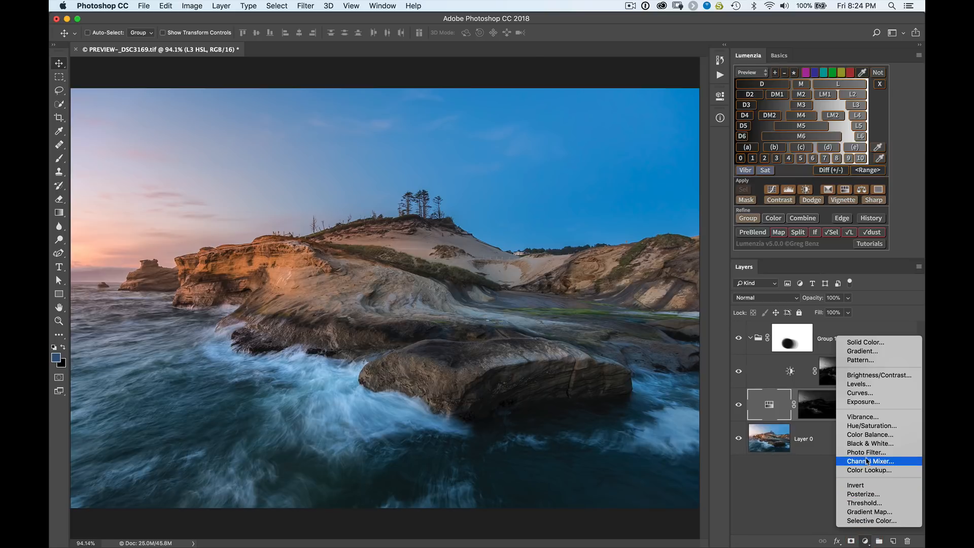
left_click(869, 443)
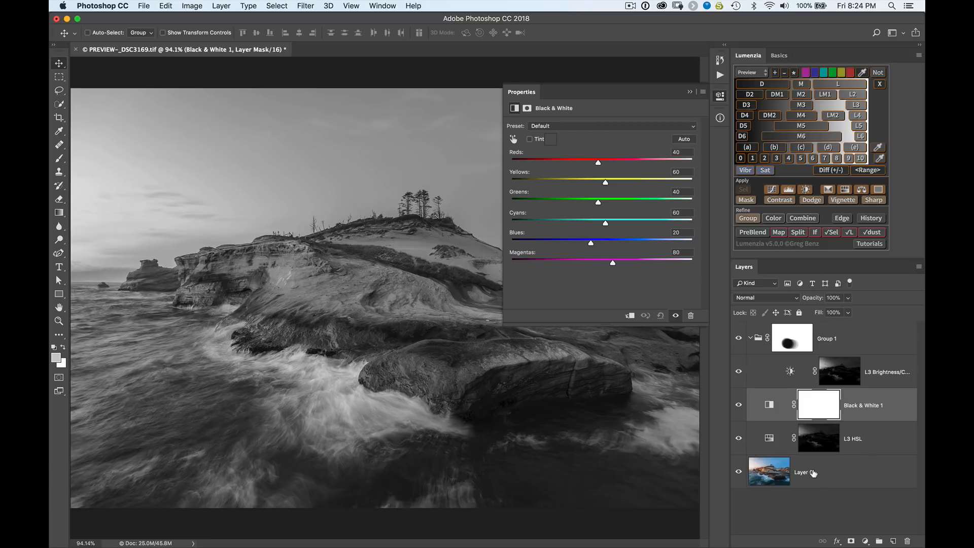
left_click(857, 116)
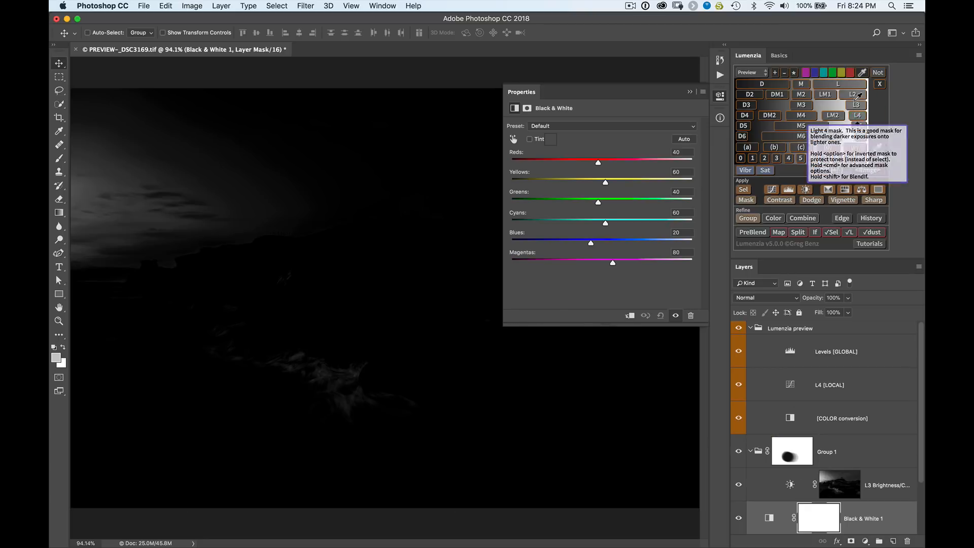
left_click(803, 93)
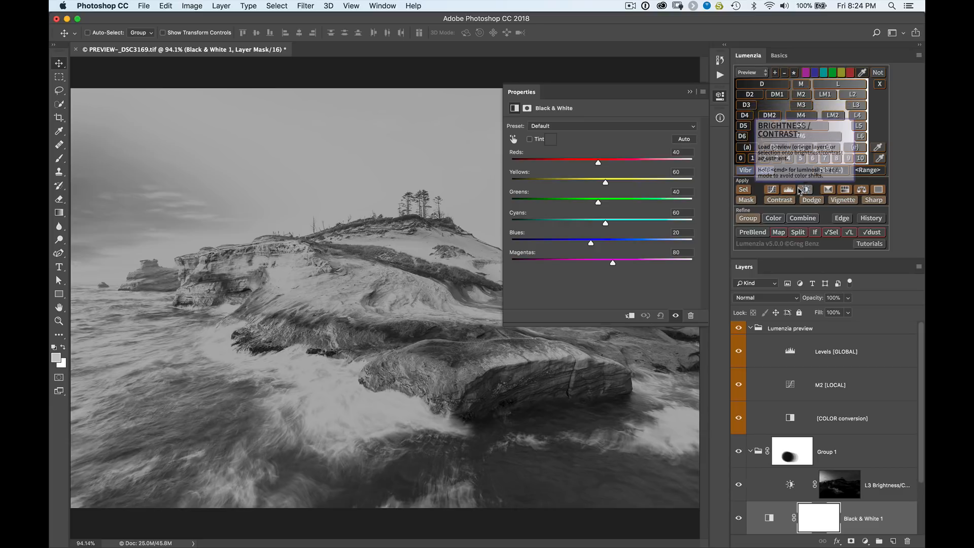
left_click(747, 200)
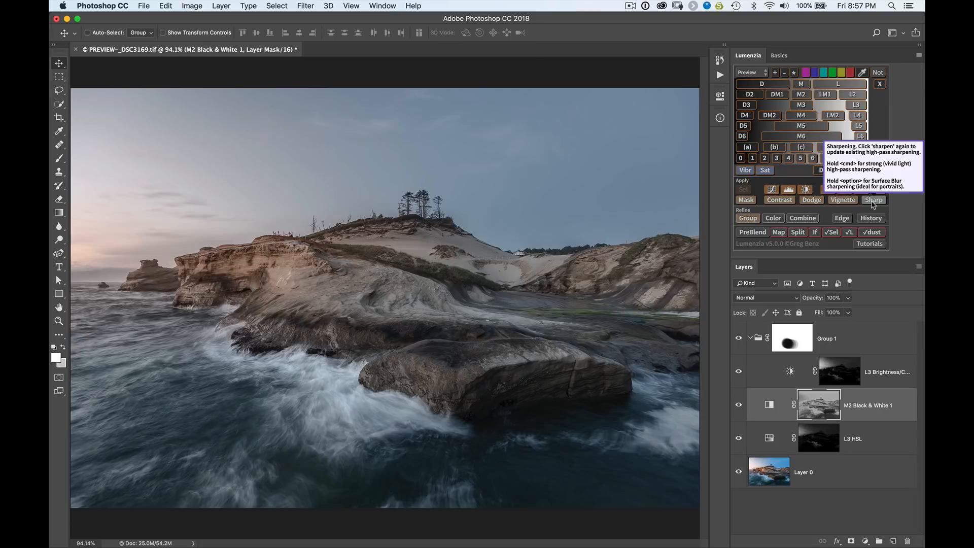
Preview the L3 mask with Group 1 as the active layer, and lasso the sunset sky down to the headland
left_click(873, 344)
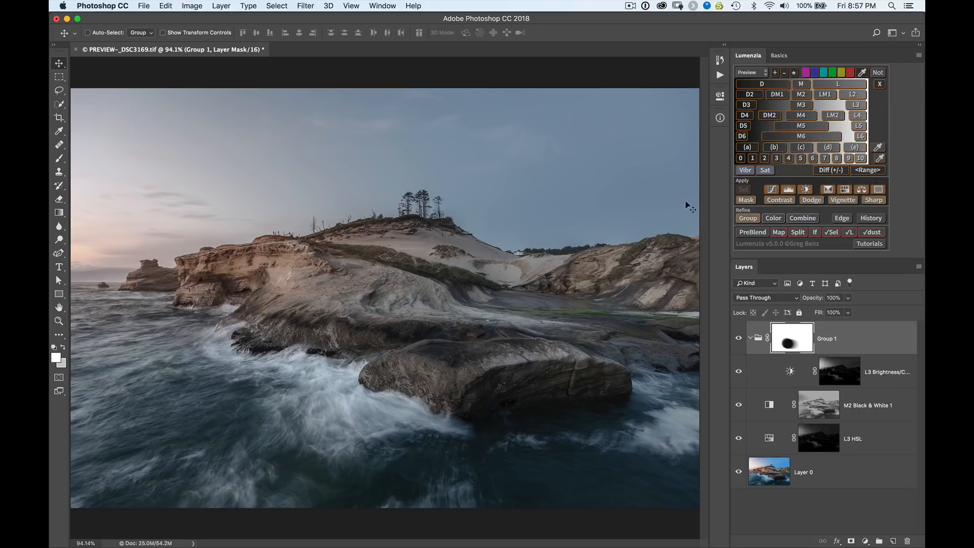
left_click(858, 105)
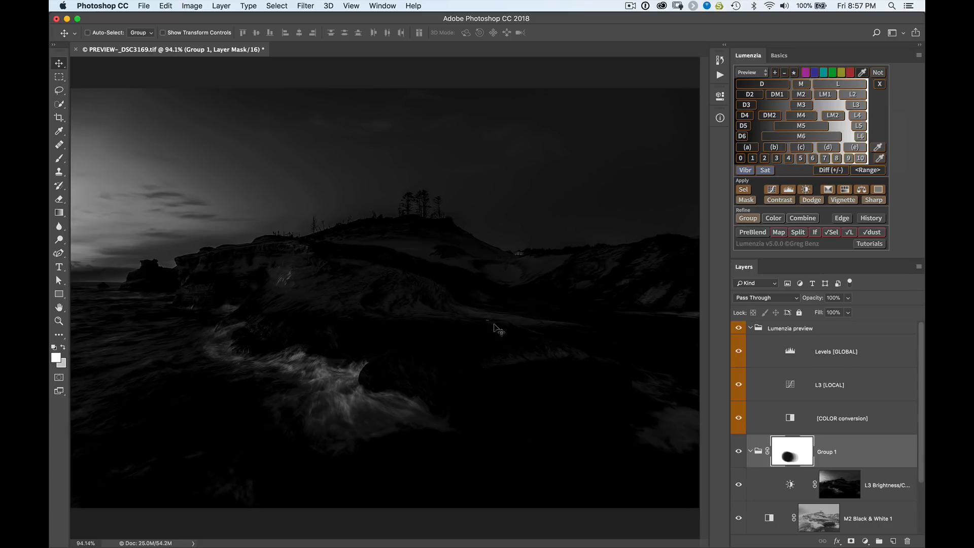
left_click(60, 92)
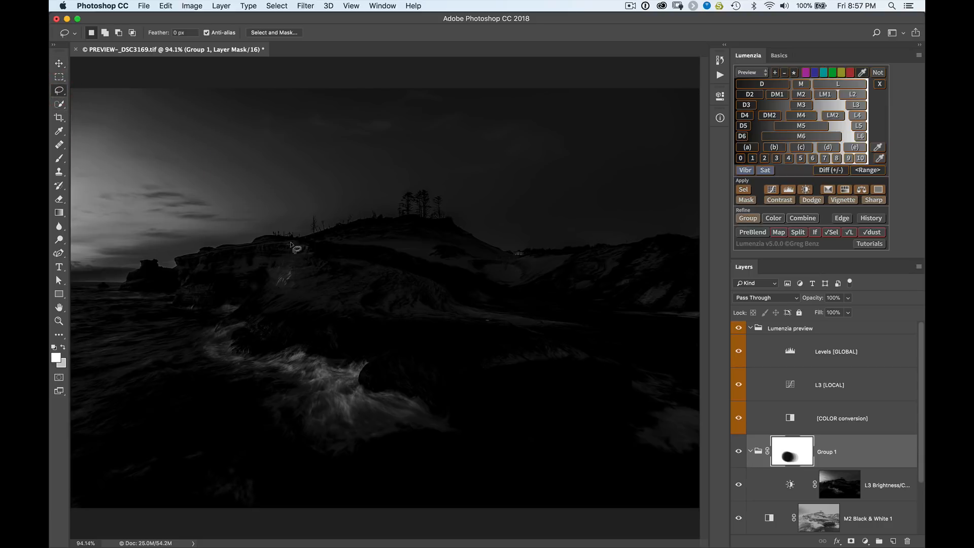
mouse_move(205, 269)
left_mouse_down()
mouse_move(343, 251)
mouse_move(418, 212)
mouse_move(458, 136)
mouse_move(434, 93)
mouse_move(377, 71)
mouse_move(187, 55)
mouse_move(64, 65)
mouse_move(49, 104)
mouse_move(49, 294)
mouse_move(219, 268)
left_mouse_up()
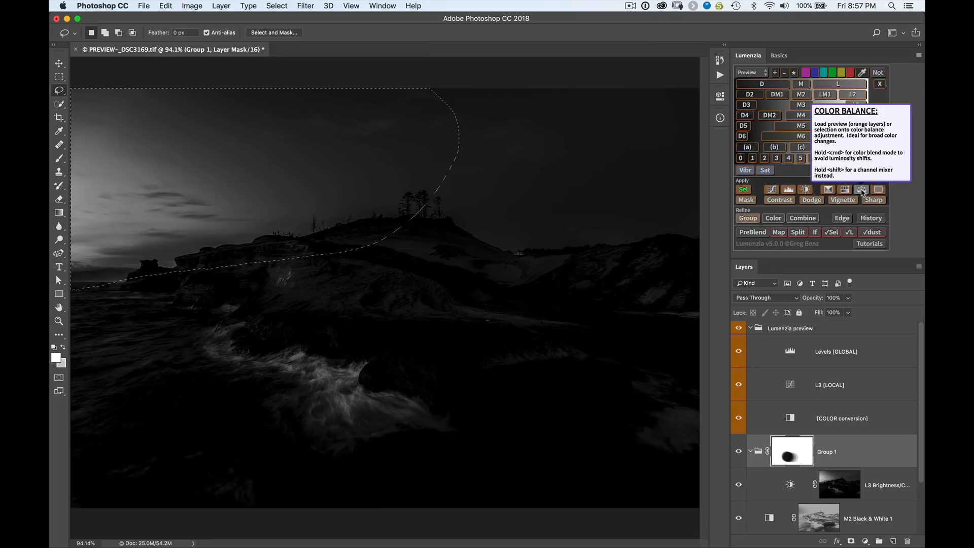
Apply the L3 mask to a Color Balance adjustment, feathering the active sky selection and creating it as a separate mask
left_click(861, 190)
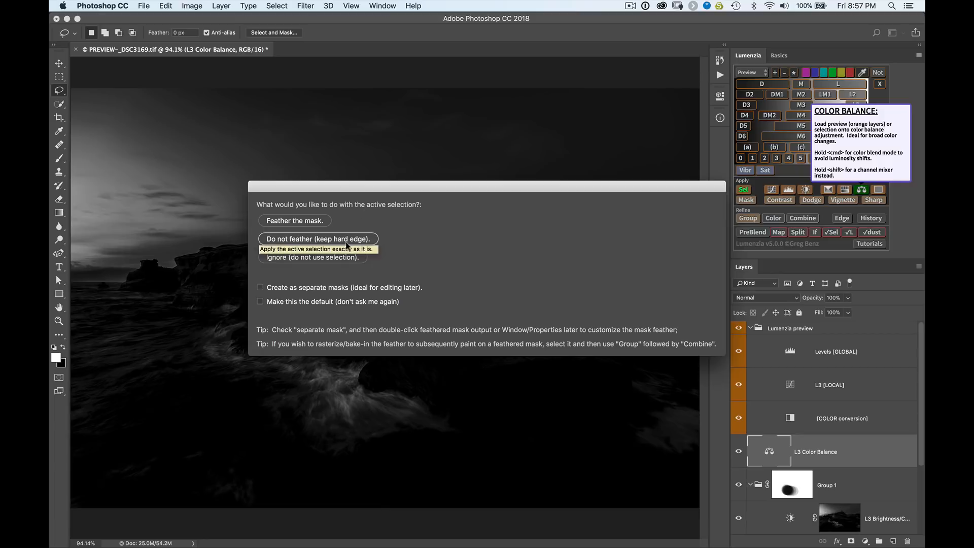
left_click(311, 291)
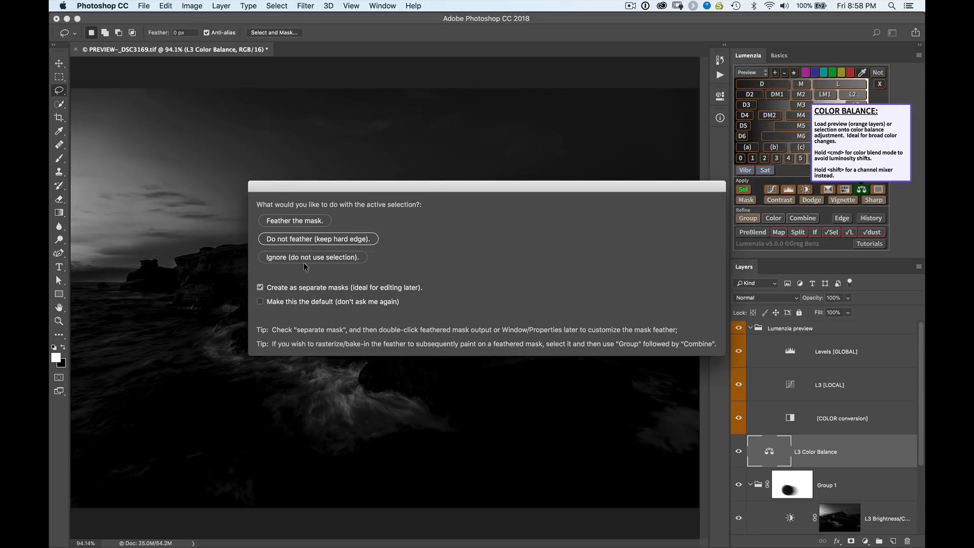
left_click(291, 220)
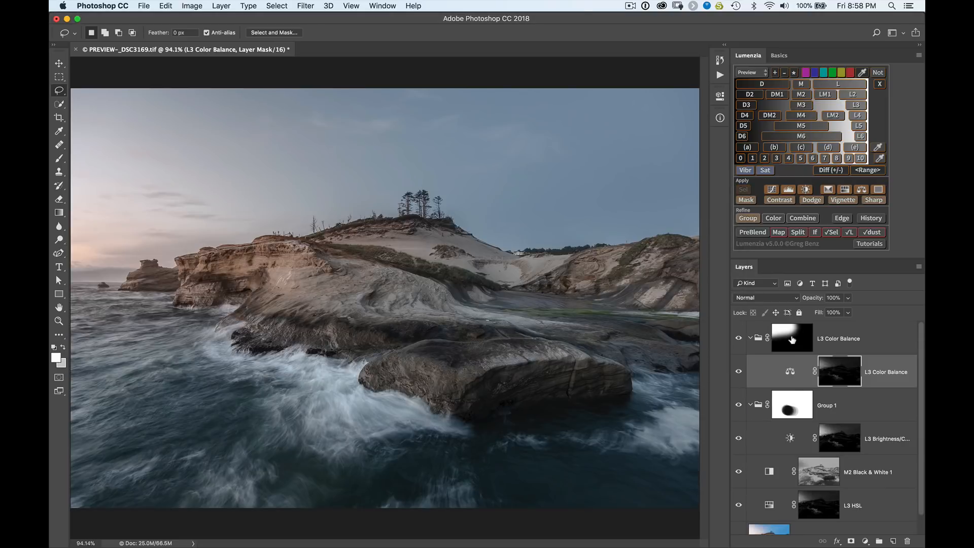
View the L3 Color Balance layer and group masks on their own, and set the group mask's feather to about 119.6 px
left_click(839, 372, "alt")
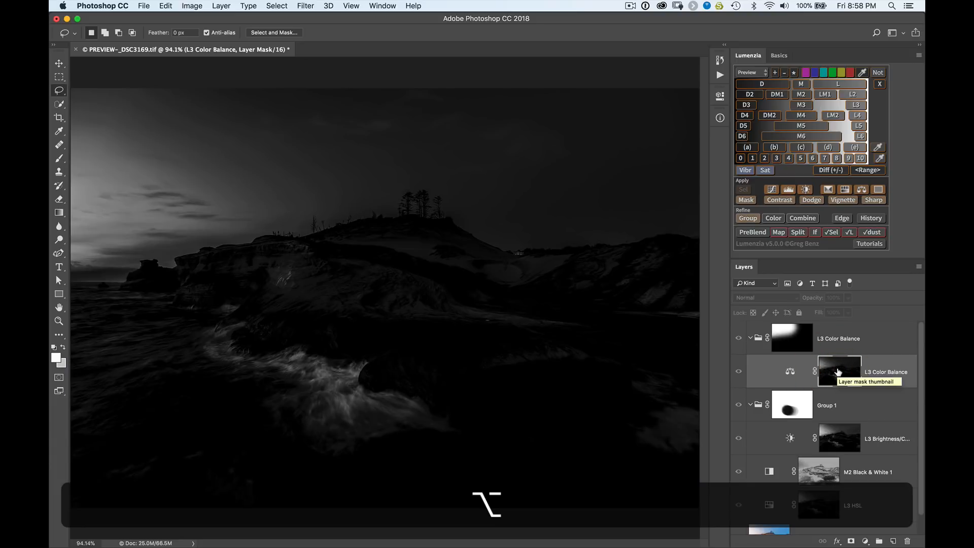
left_click(839, 372, "alt")
left_click(792, 344, "alt")
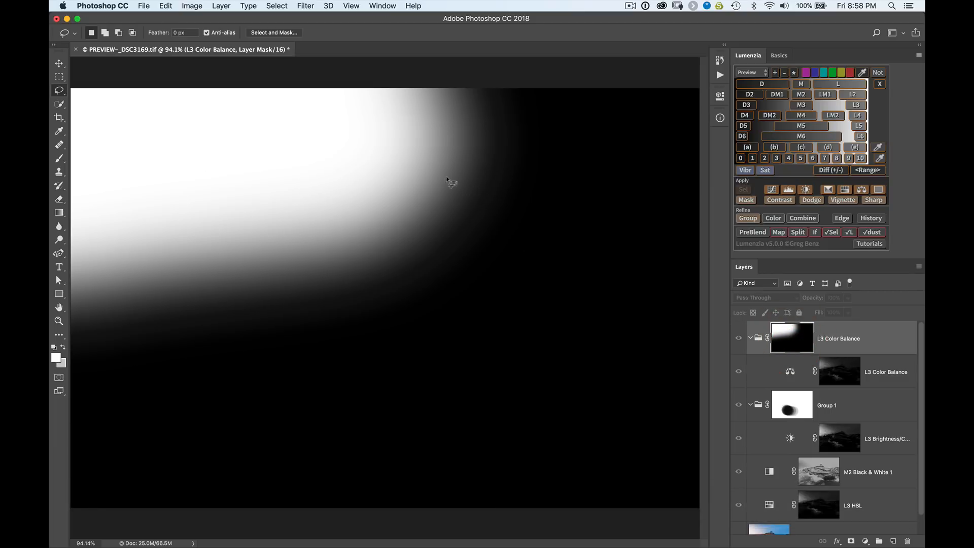
double_click(791, 340)
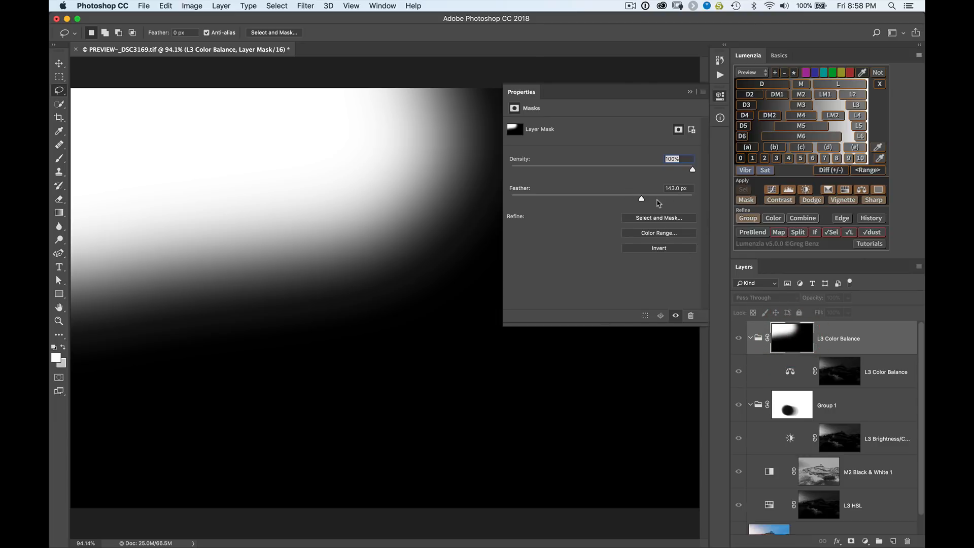
mouse_move(641, 198)
left_mouse_down()
mouse_move(521, 199)
mouse_move(634, 198)
left_mouse_up()
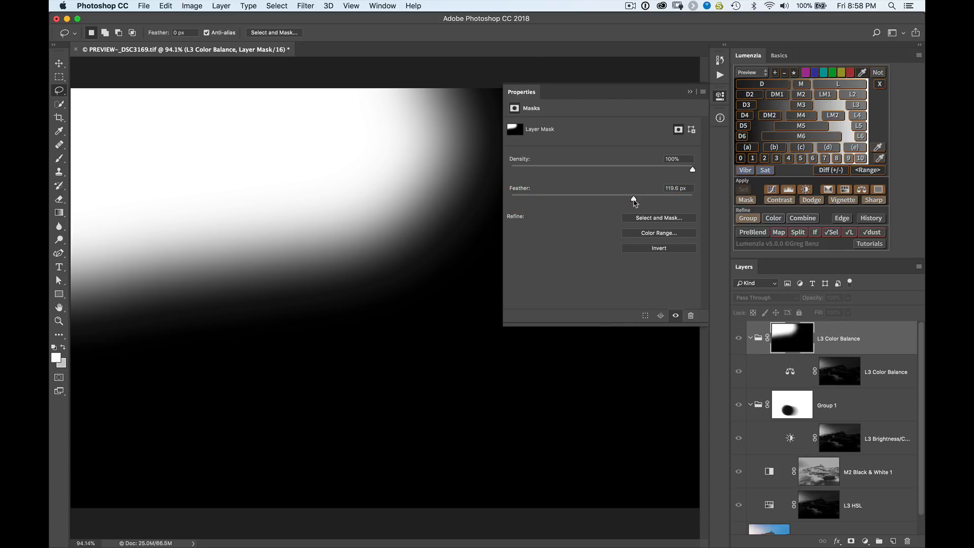
Return from the mask view to the photo and set L3 Color Balance midtones to -87 on Yellow–Blue, shifting Cyan–Red strongly towards red
left_click(720, 96)
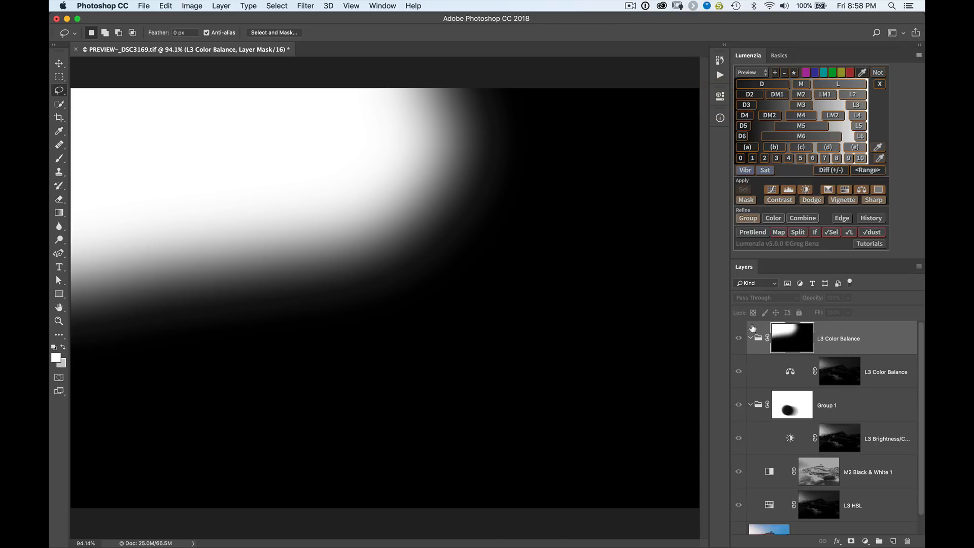
left_click(790, 340, "alt")
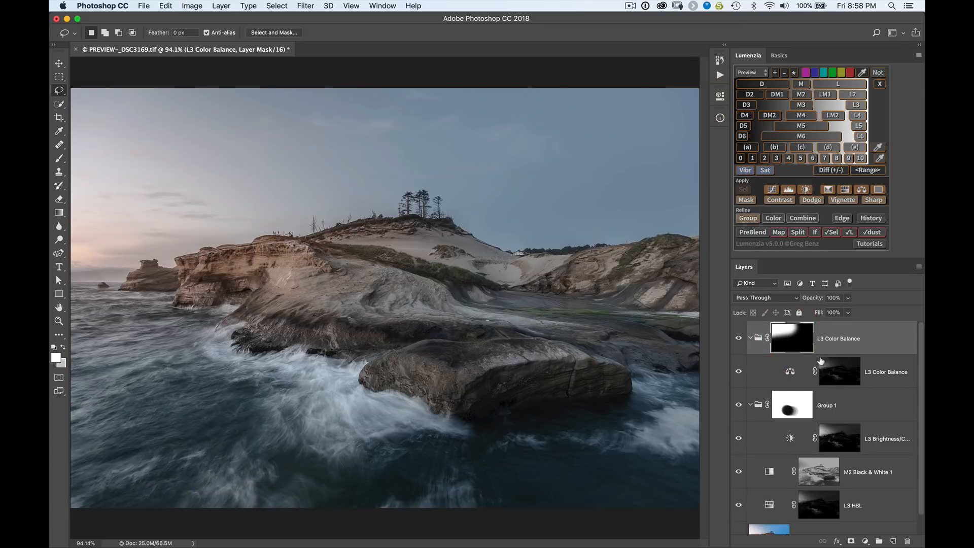
double_click(790, 371)
left_click_drag(542, 183, 523, 186)
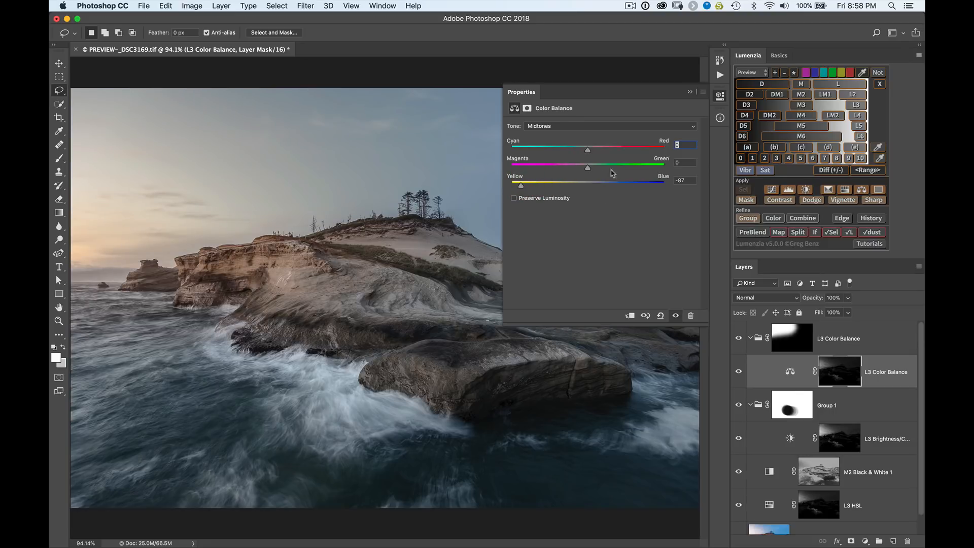
left_click(640, 149)
left_click_drag(641, 149, 653, 150)
Compare the photo with and without the L3 Color Balance group
left_click(740, 339)
left_click(740, 339)
left_click(740, 339)
left_click(740, 339)
Delete the L3 Color Balance group's mask, and remove the group with its contents
left_click(840, 353)
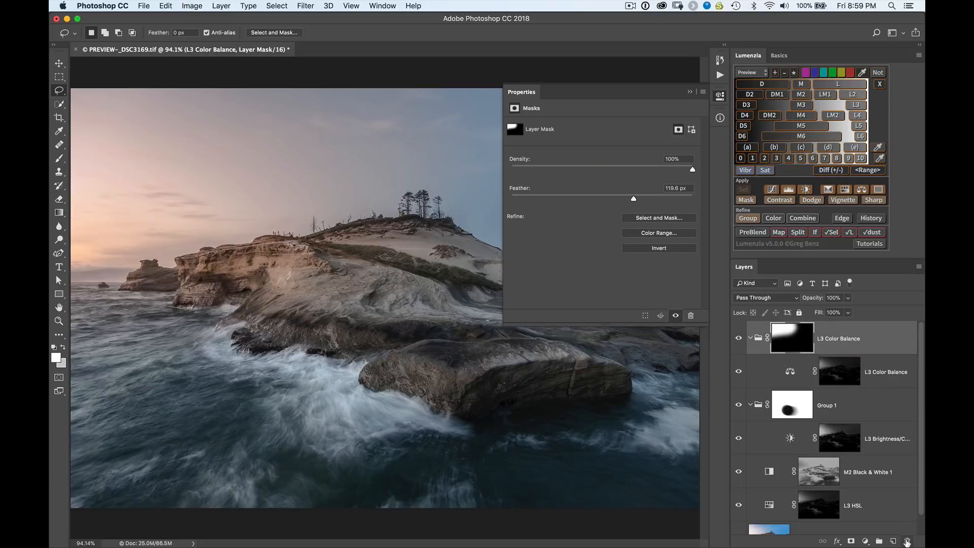
left_click(907, 542)
left_click(907, 542)
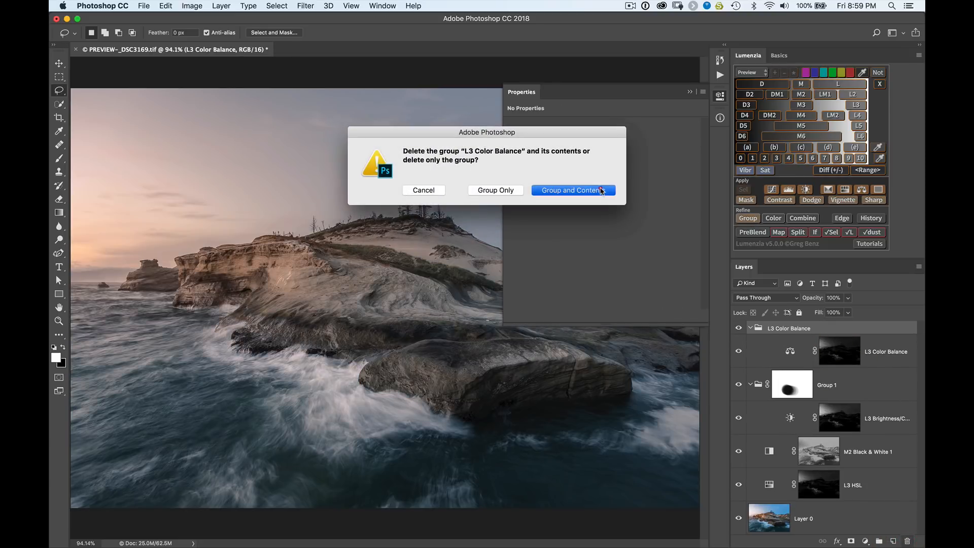
left_click(602, 191)
left_click(720, 95)
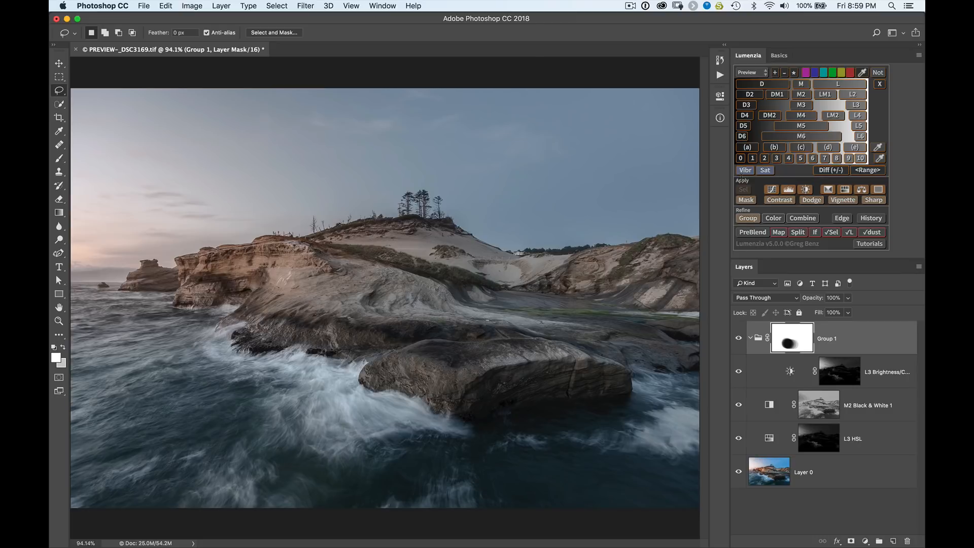
Preview the L3 mask and draw a closed curved path with the Curvature Pen around the sunset sky down to the headland
left_click(858, 105)
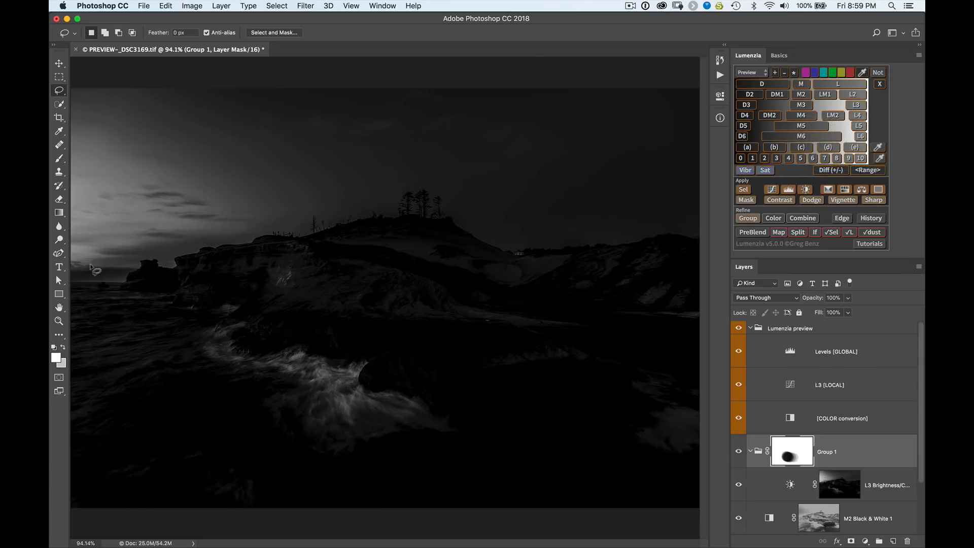
left_click(59, 253)
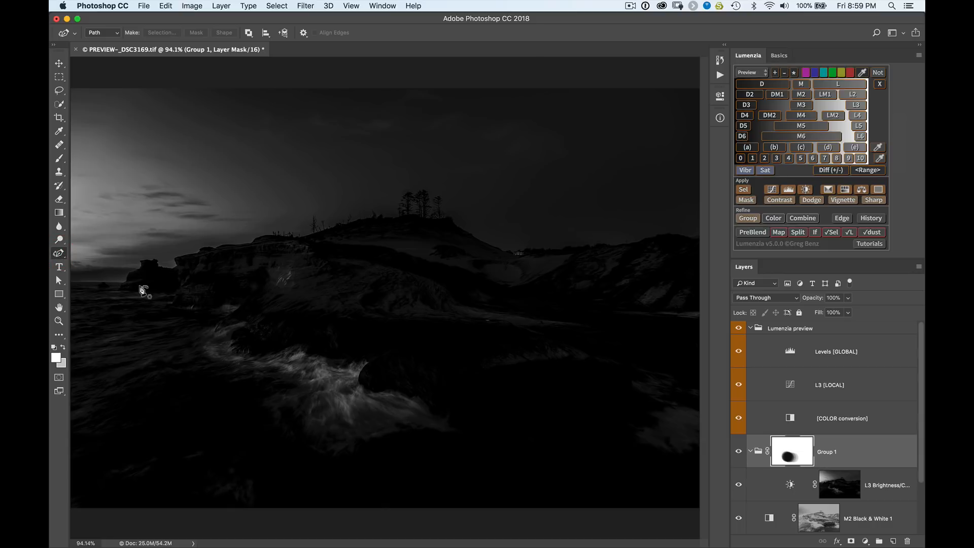
left_click(87, 292)
left_click(317, 248)
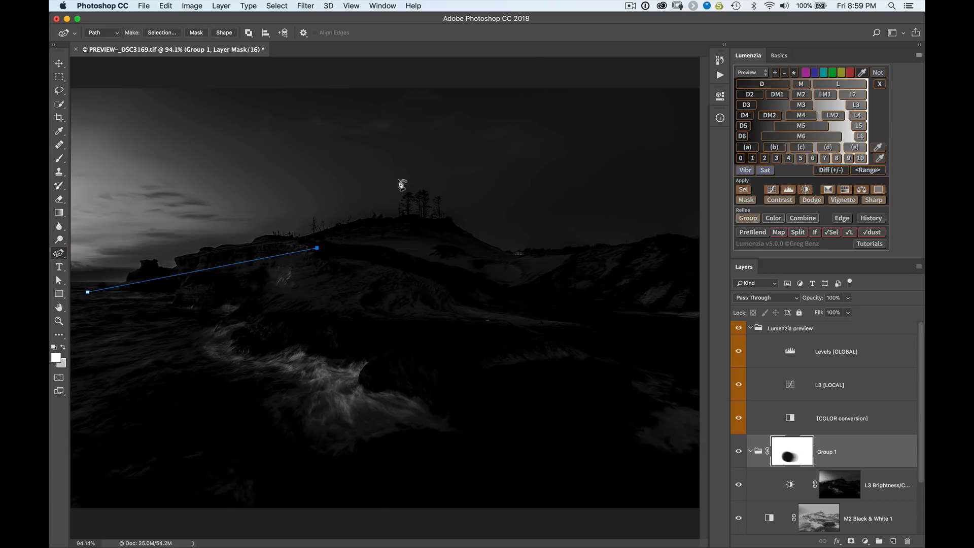
left_click(396, 164)
left_click(236, 76)
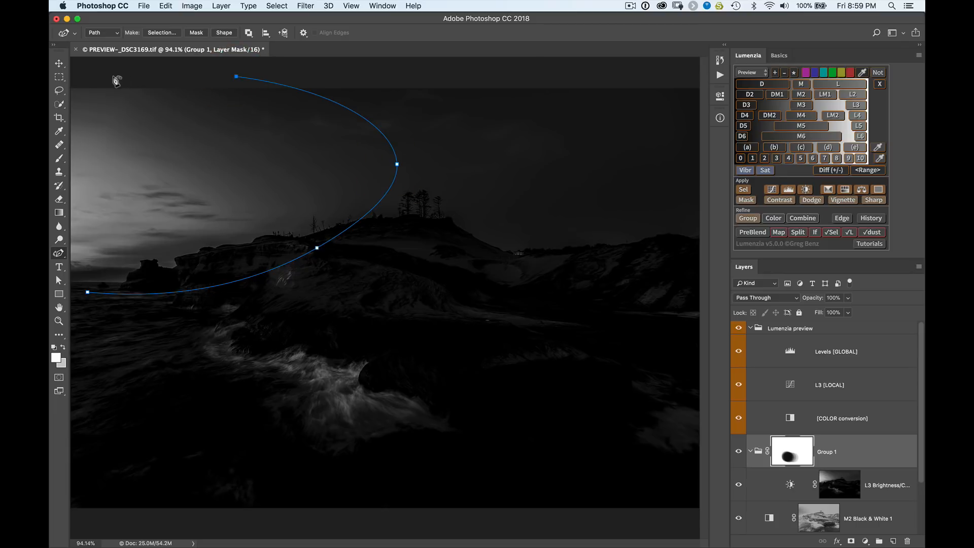
left_click(76, 79)
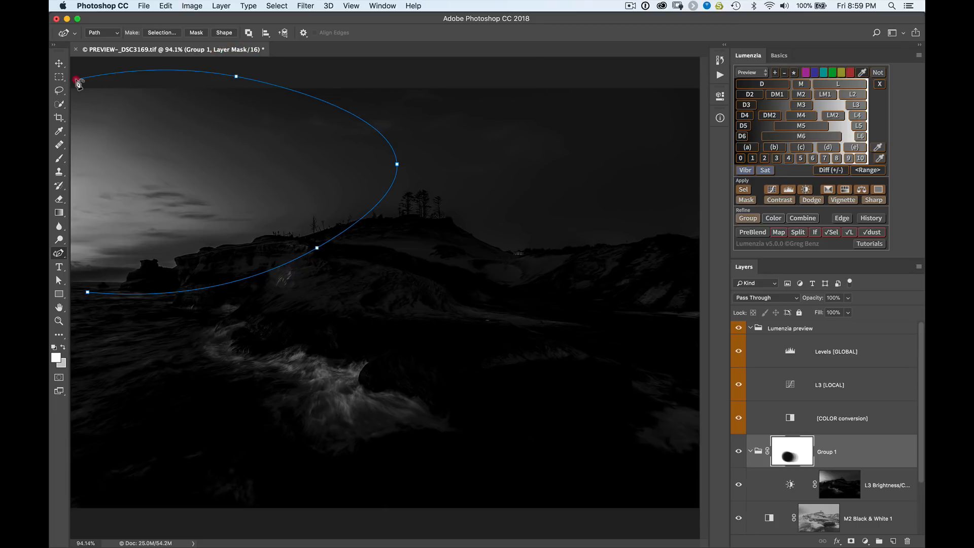
left_click(88, 293)
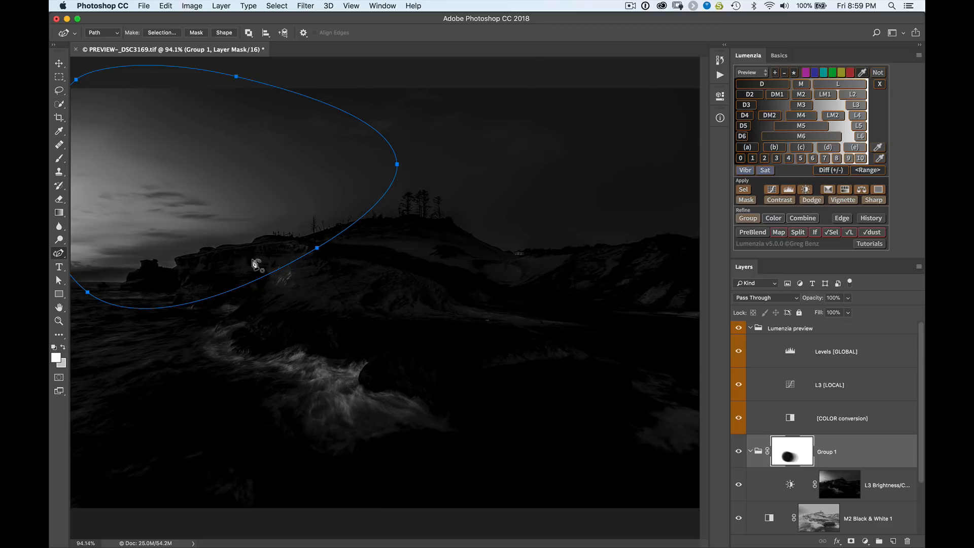
Apply the L3 mask to a Color Balance adjustment, feathering the path area as a separate mask, and view the layer's luminosity mask
left_click(860, 191)
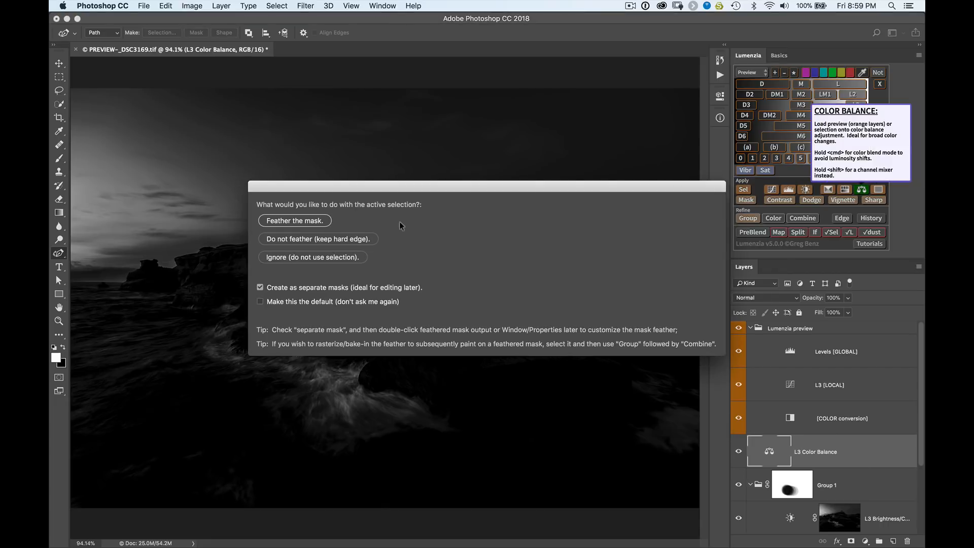
left_click(313, 221)
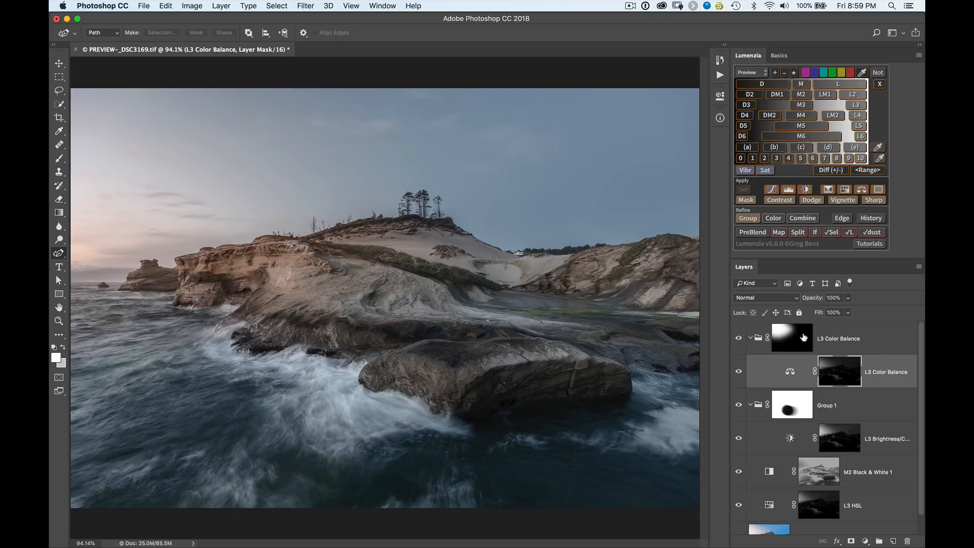
left_click(842, 380, "alt")
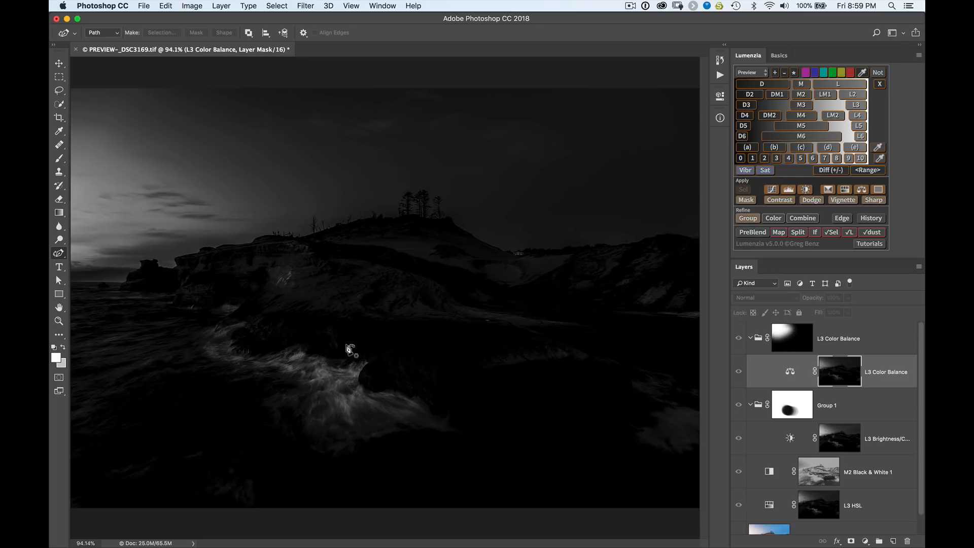
Delete the path-based L3 Color Balance group together with its mask and contents
left_click(875, 348)
left_click(908, 543)
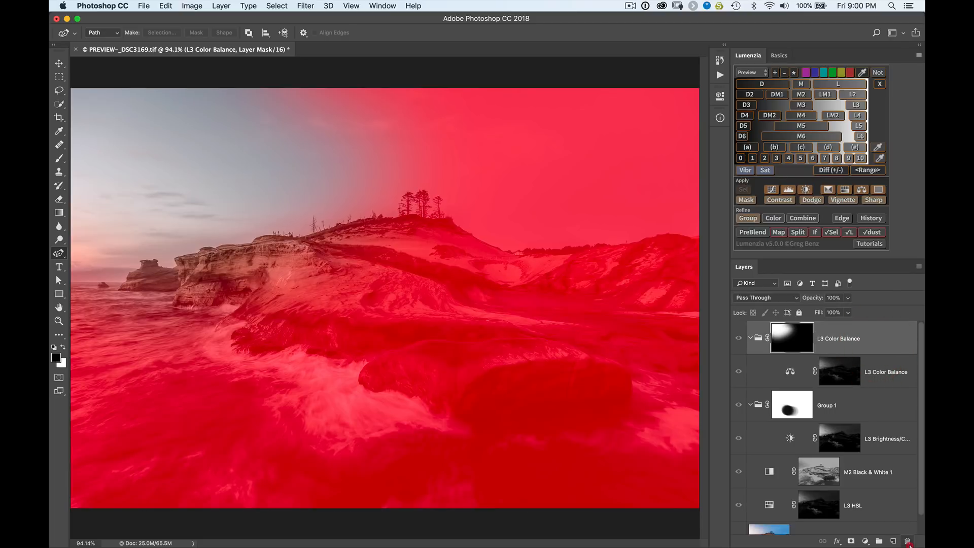
left_click(908, 543)
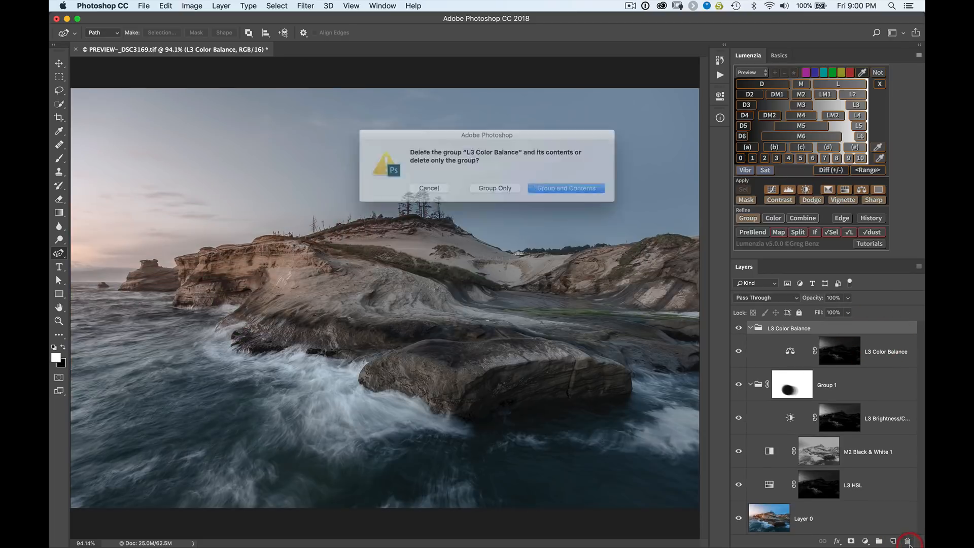
left_click(587, 190)
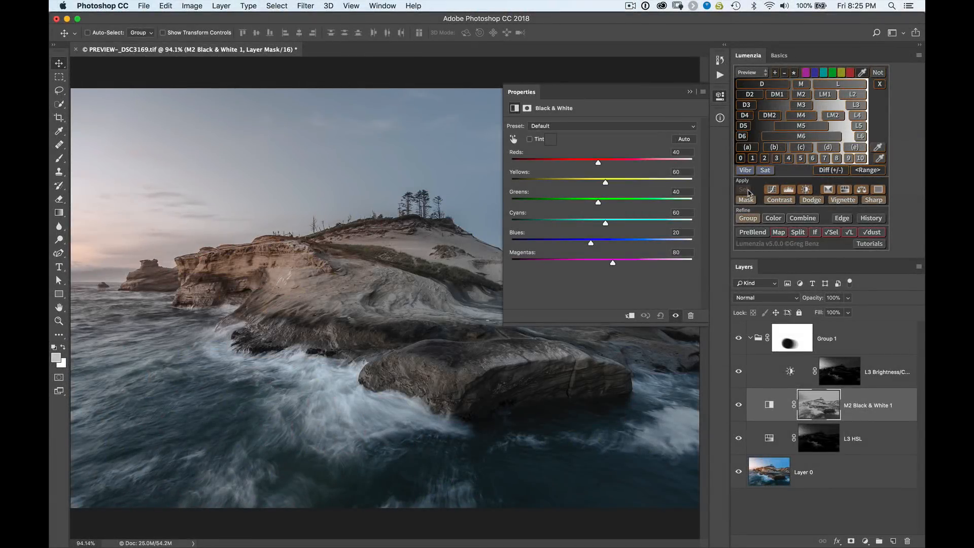
Preview the zone 10 mask with M2 Black & White 1 active and load it as a selection
left_click(720, 97)
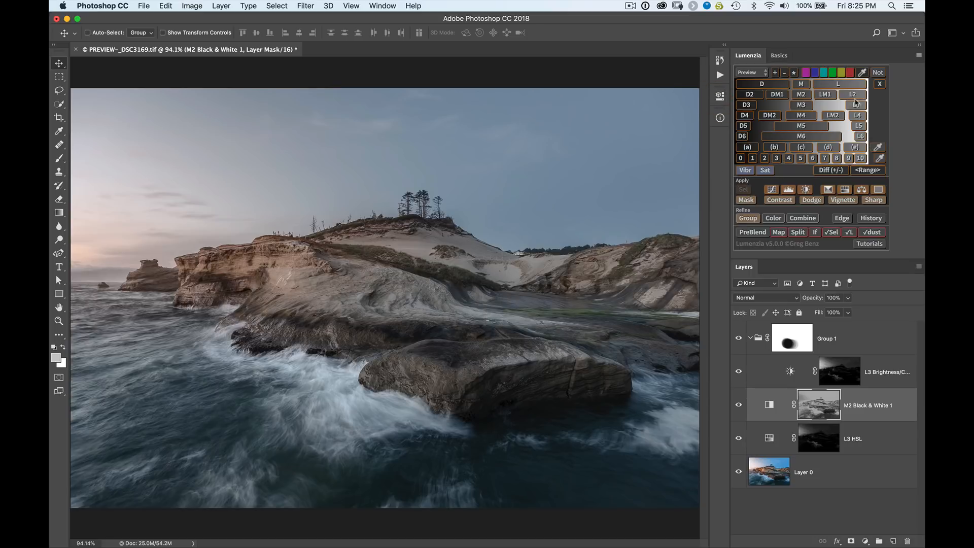
left_click(867, 157)
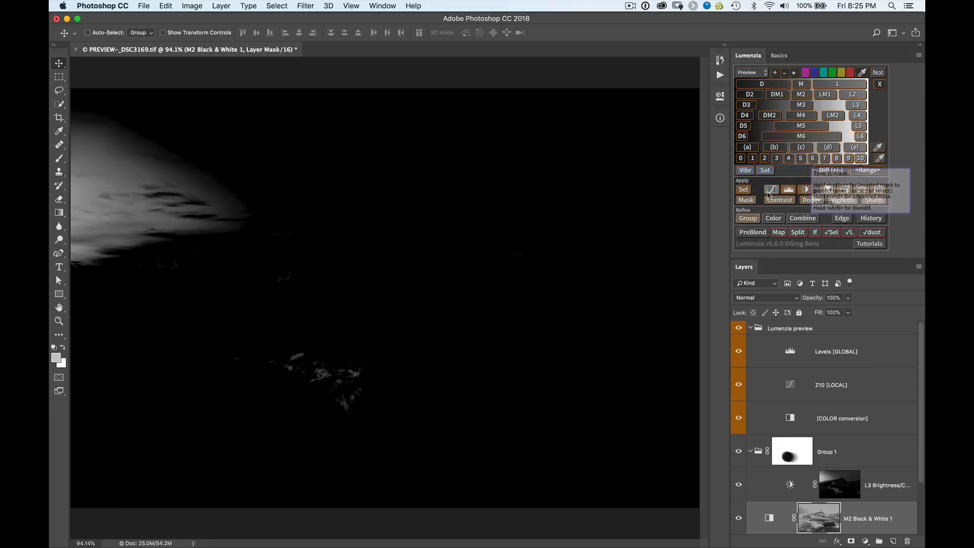
left_click(745, 191)
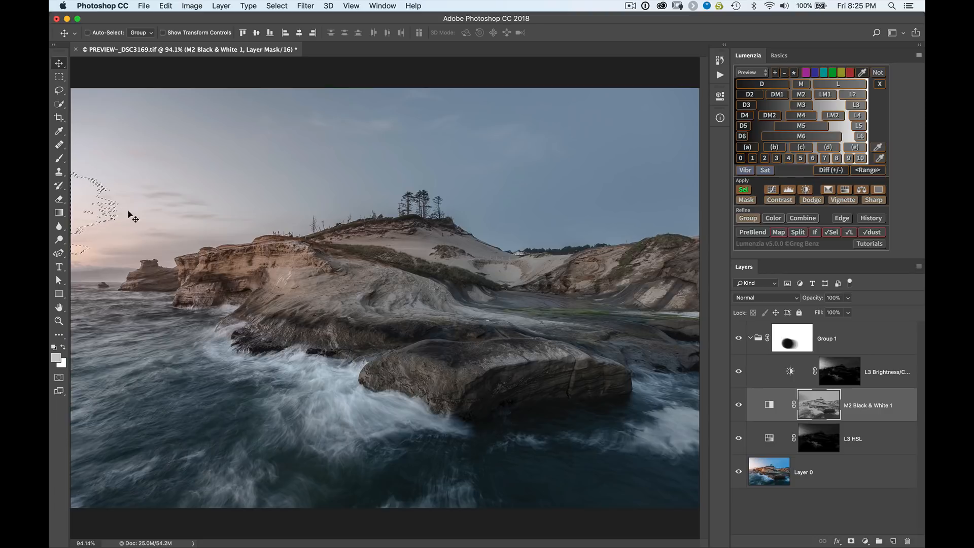
Save the current zone 10 selection under the name "my zone 10 seleciton"
left_click(744, 191)
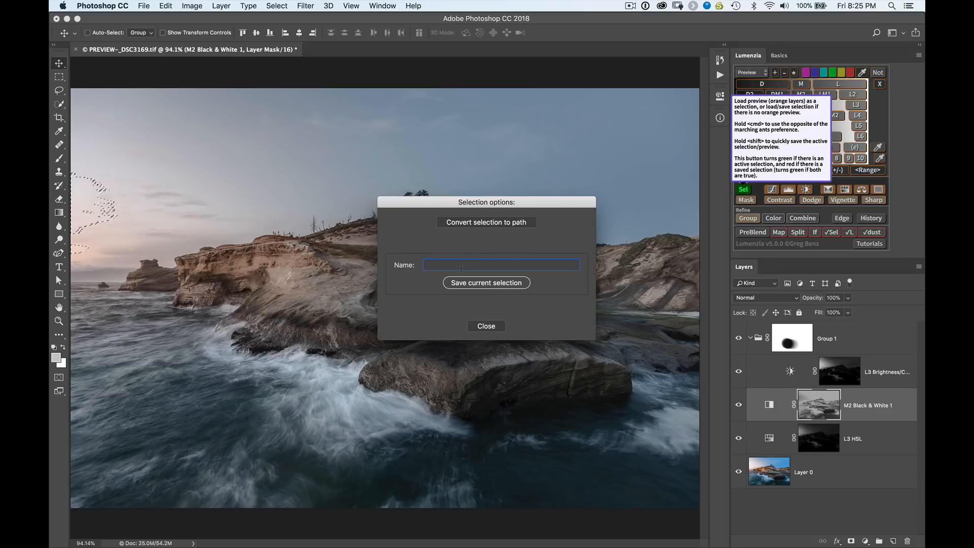
type("my zone ")
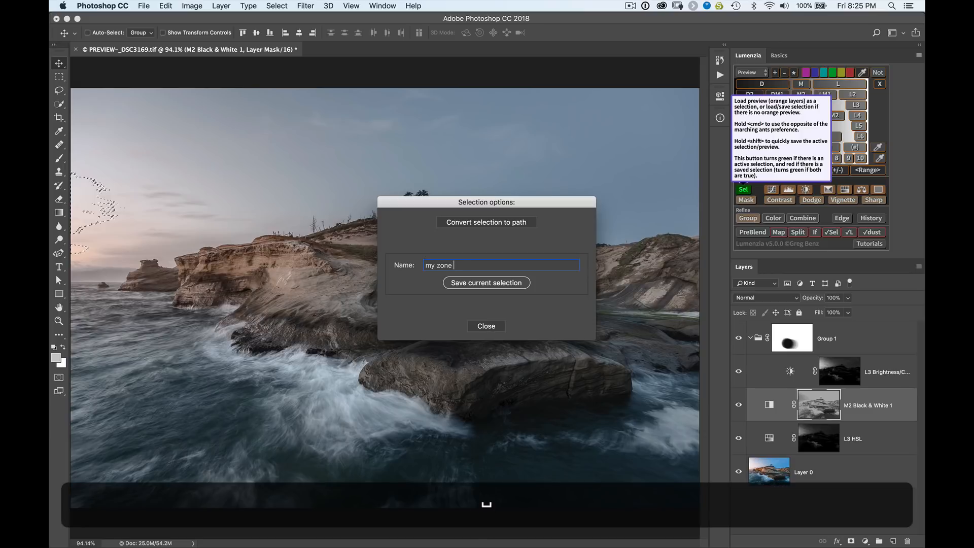
type("10 seleciton")
left_click(474, 282)
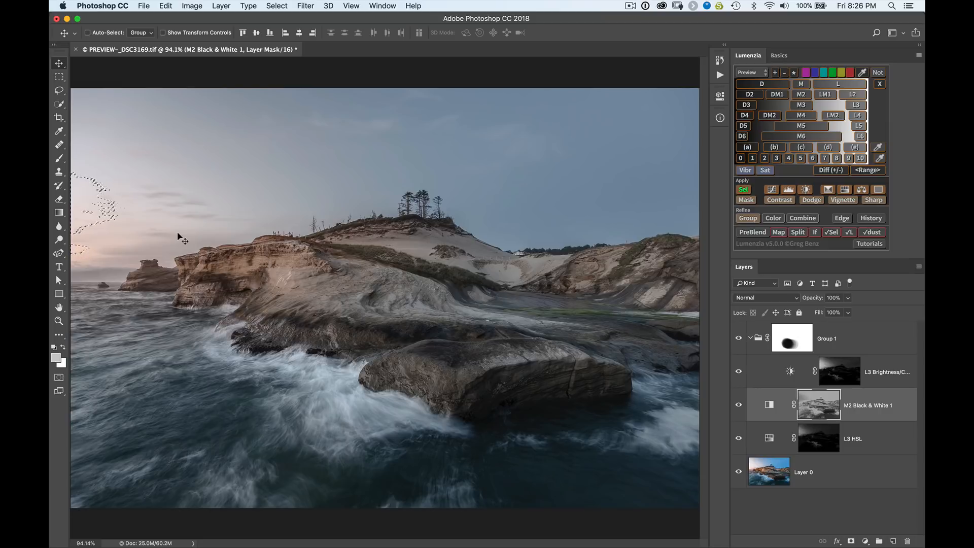
Clear the active selection and load the saved "my zone 10 seleciton" as a selection again
key("super+d")
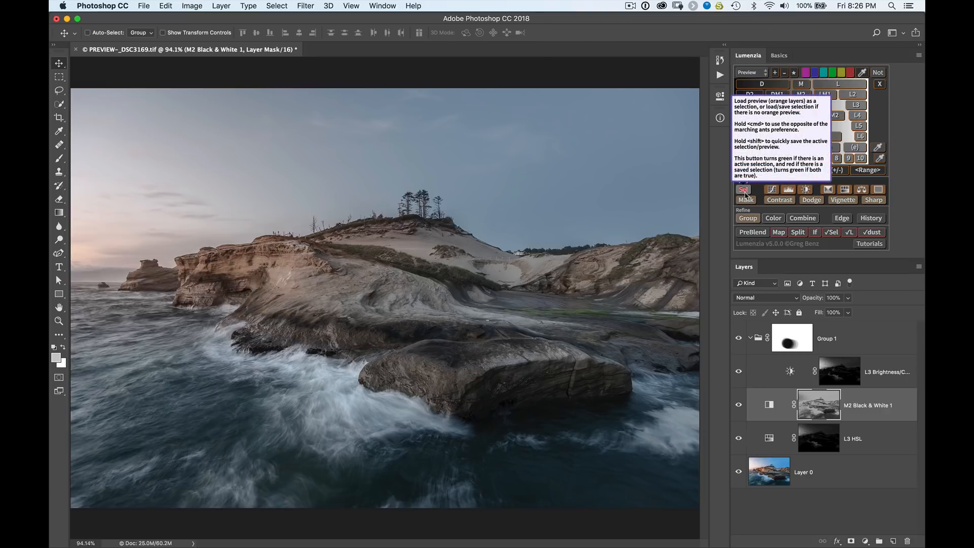
left_click(744, 191)
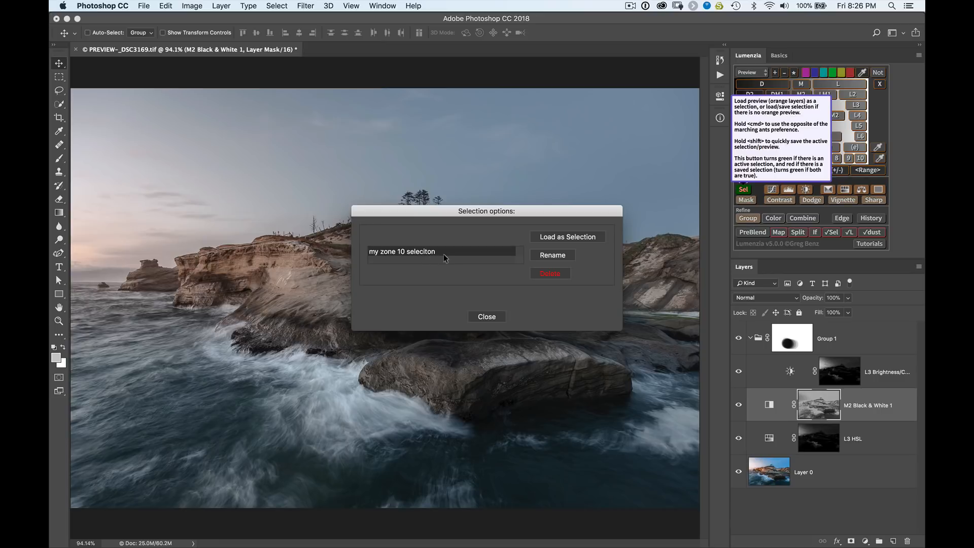
left_click(557, 242)
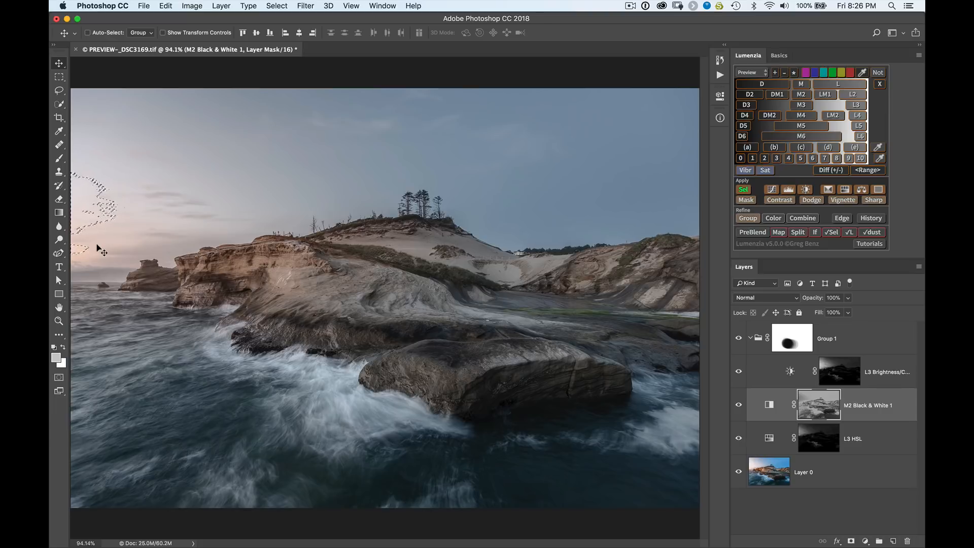
Deselect and delete the saved selection "my zone 10 seleciton"
key("super+d")
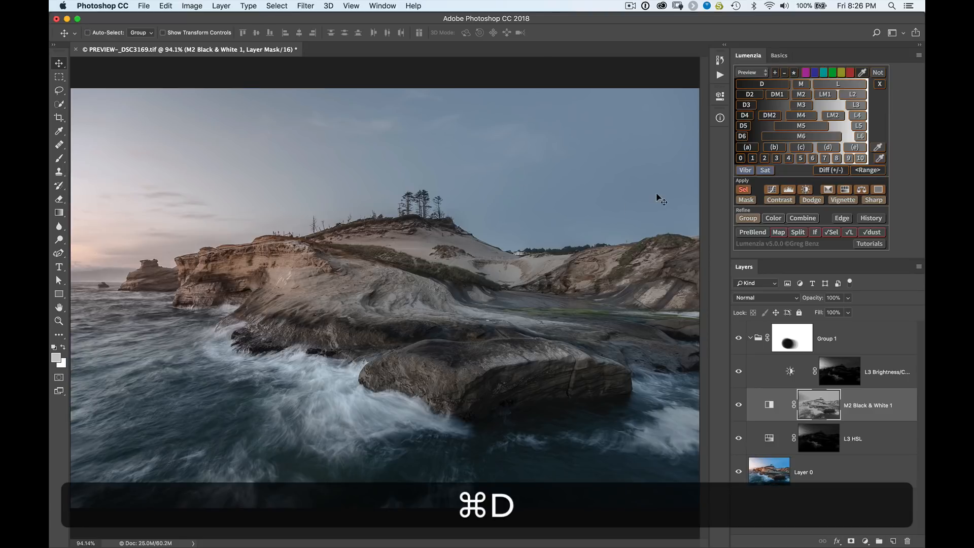
left_click(743, 189)
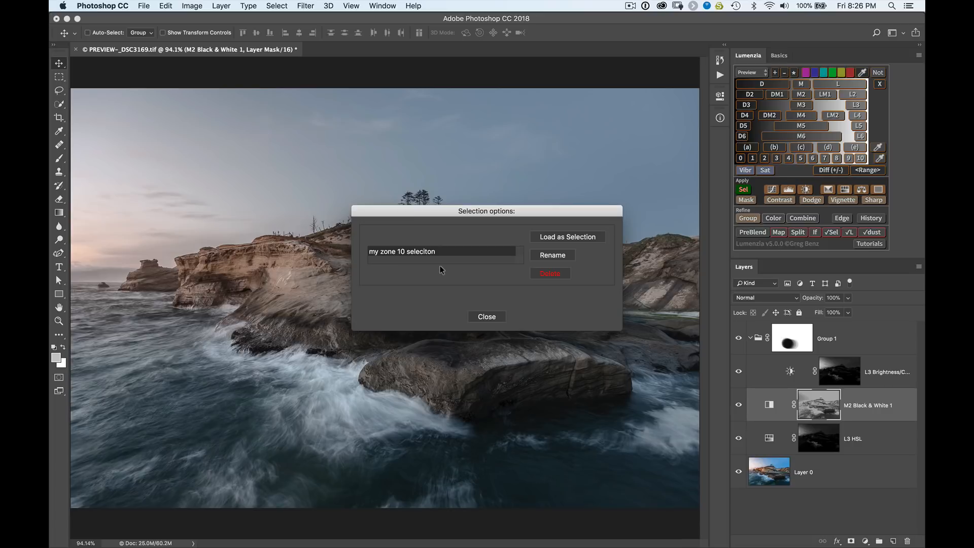
left_click(548, 275)
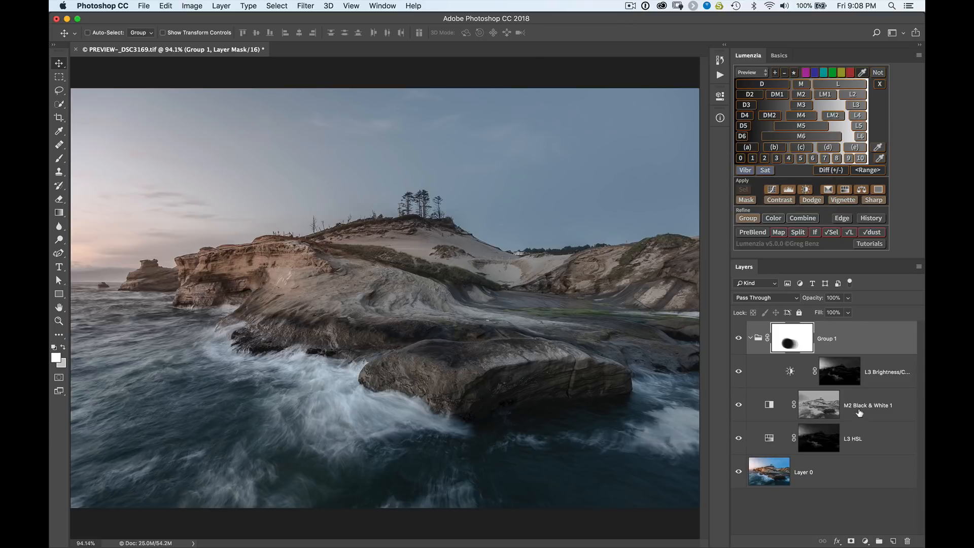
View the L3 HSL layer mask on its own and lasso the sunset sky down to the headland
left_click(823, 444)
left_click(823, 445, "alt")
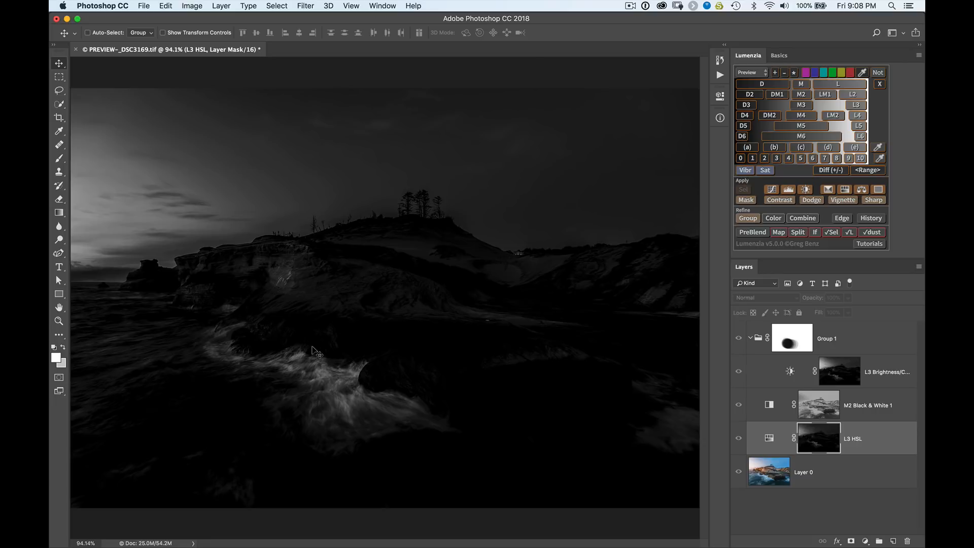
key("l")
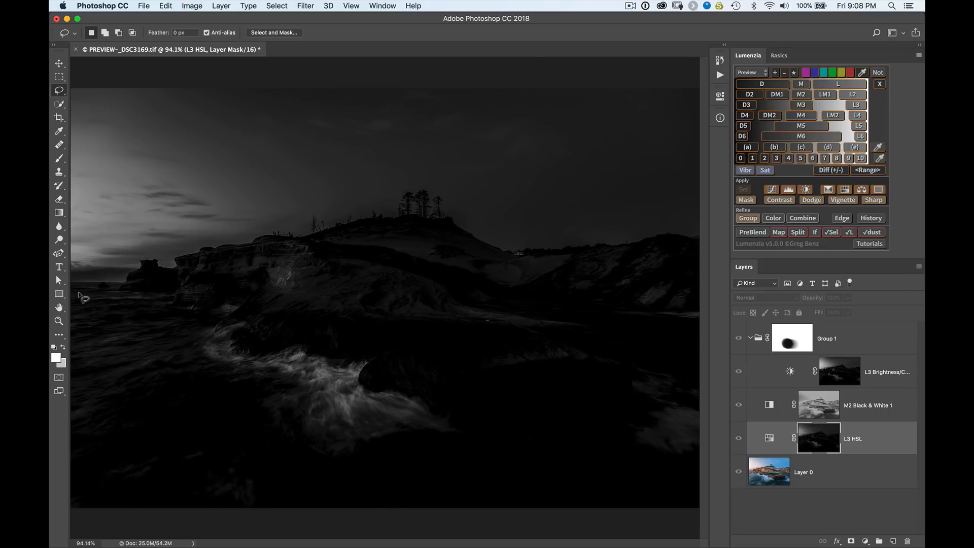
mouse_move(95, 293)
left_mouse_down()
mouse_move(241, 280)
mouse_move(389, 225)
mouse_move(420, 146)
mouse_move(345, 84)
mouse_move(249, 65)
mouse_move(128, 68)
mouse_move(50, 142)
mouse_move(49, 266)
mouse_move(98, 292)
left_mouse_up()
Place L3 HSL in a group masked by the feathered sky selection, and combine the group mask with the layer's L3 mask
left_click(748, 219)
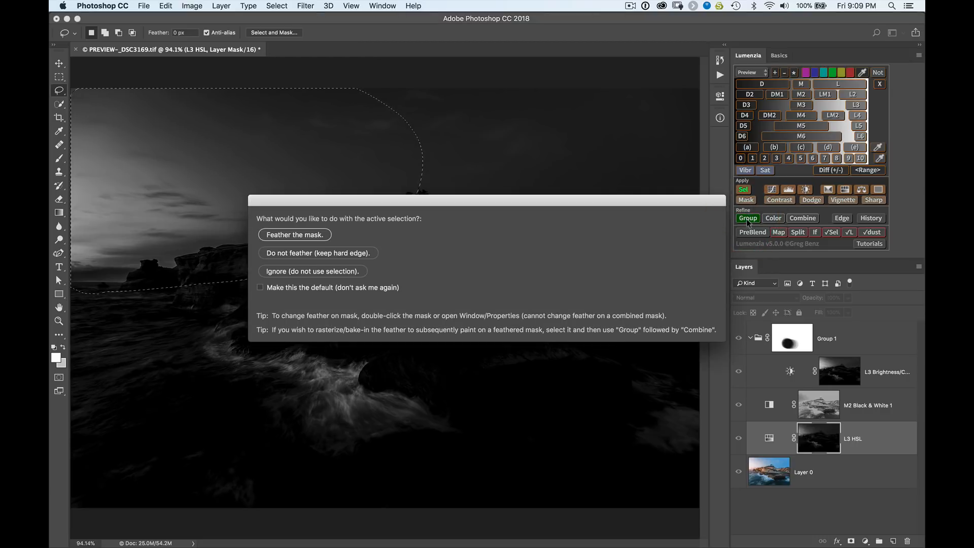
left_click(315, 235)
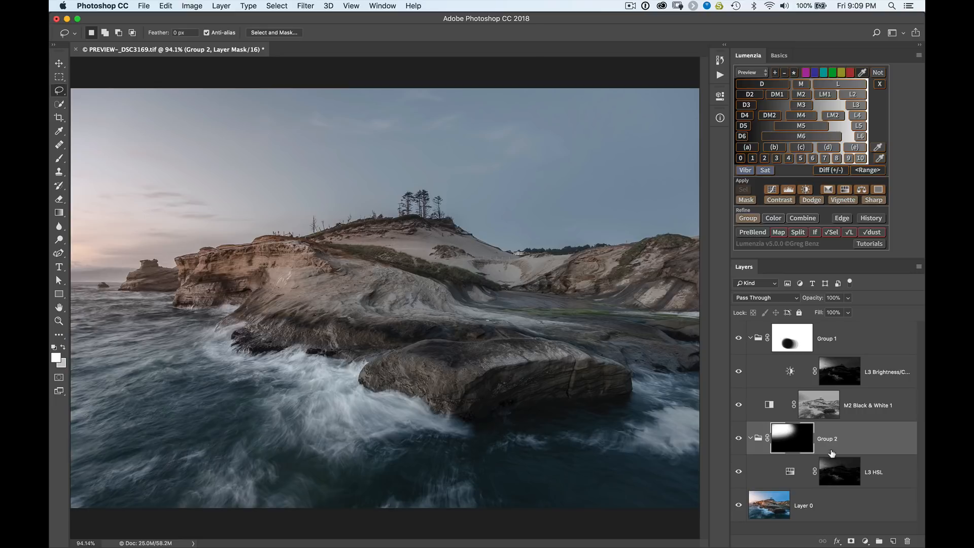
left_click(799, 218)
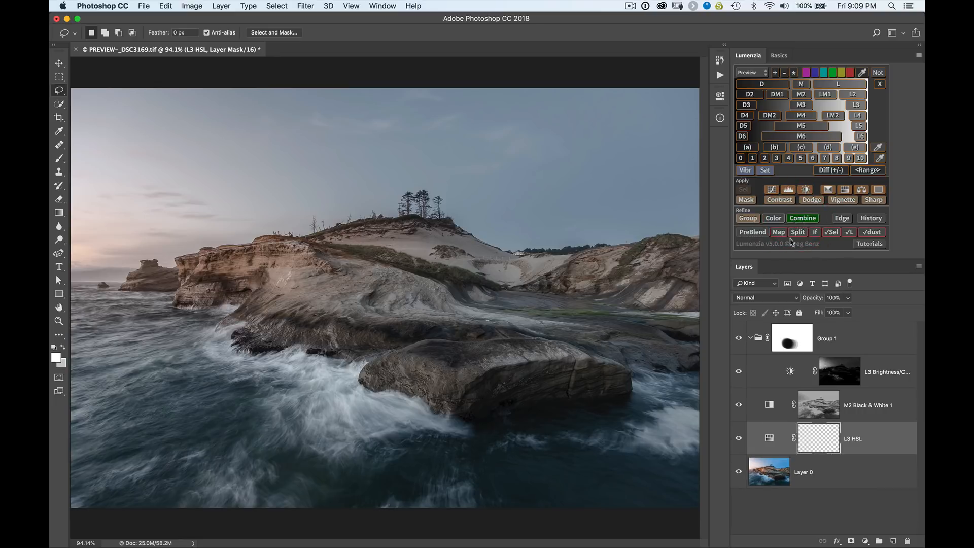
Compare the combined L3 HSL mask with the separate layer and group masks by undoing and redoing the combination, viewing each on its own
left_click(805, 438, "alt")
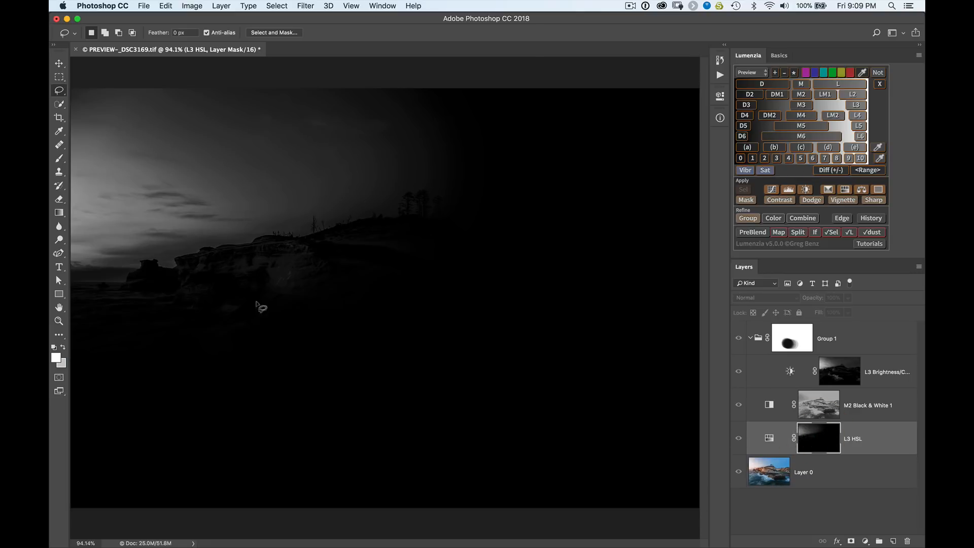
key("super+z")
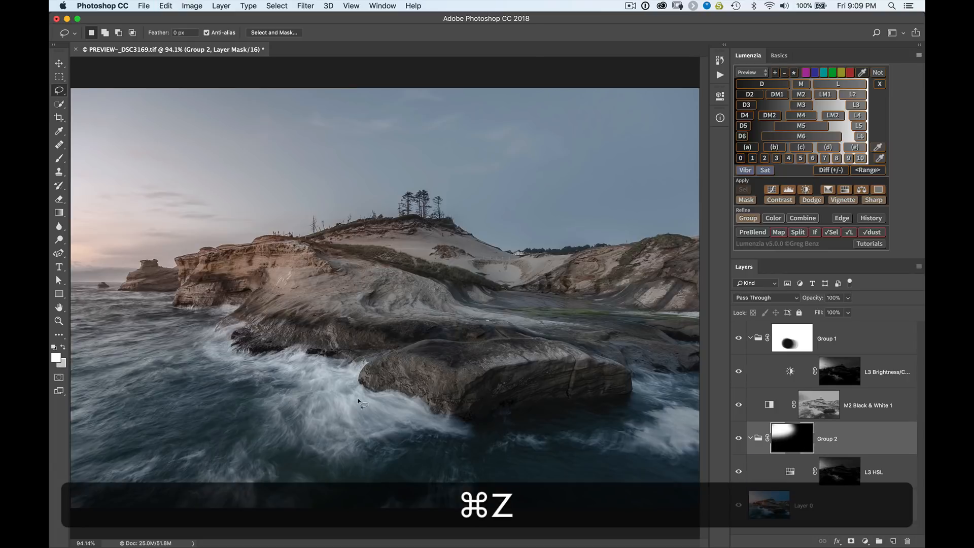
left_click(831, 483, "alt")
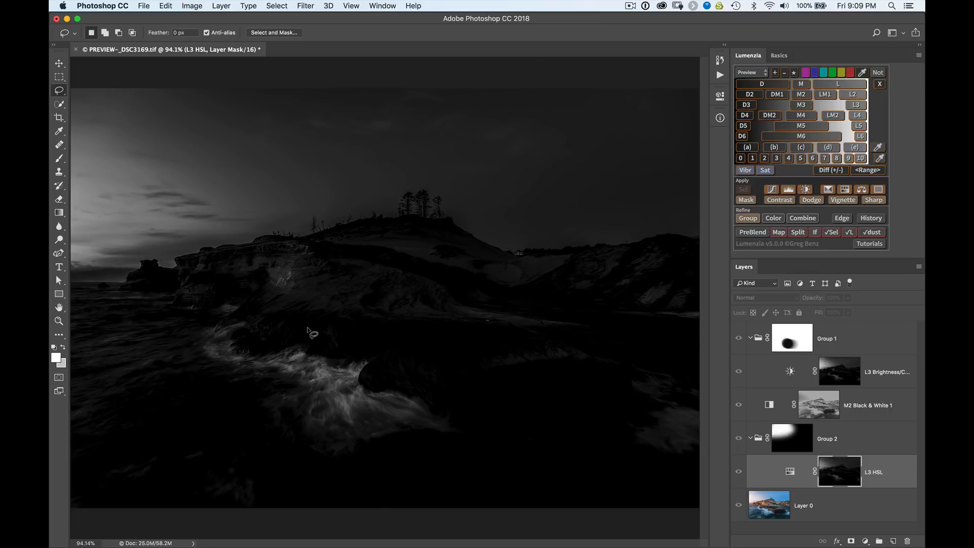
key("super")
key("super+z")
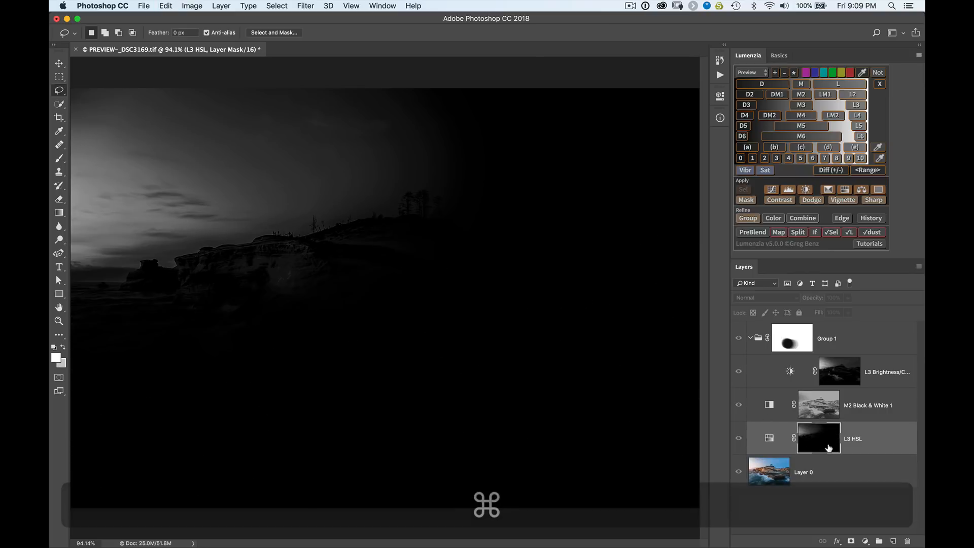
left_click(818, 438, "alt")
left_click(815, 439, "alt")
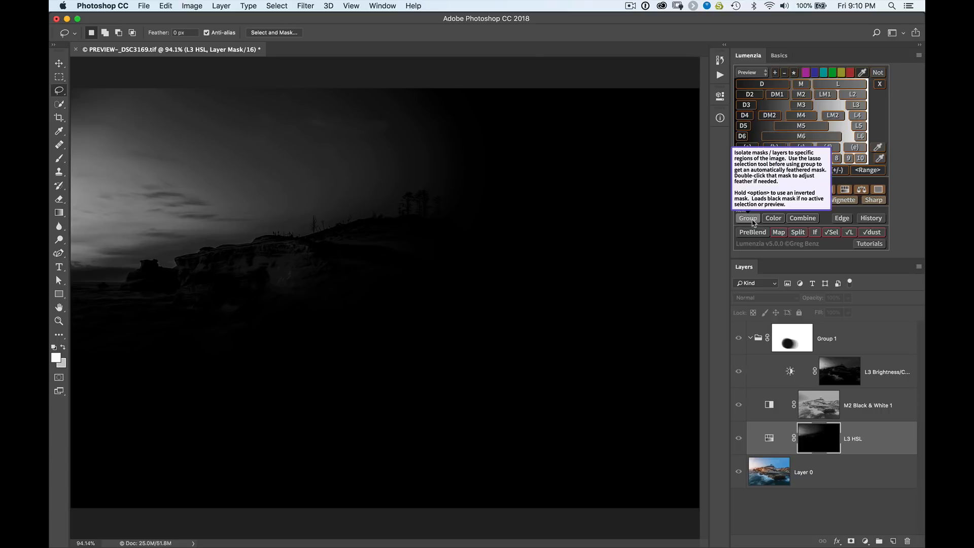
key("super+z")
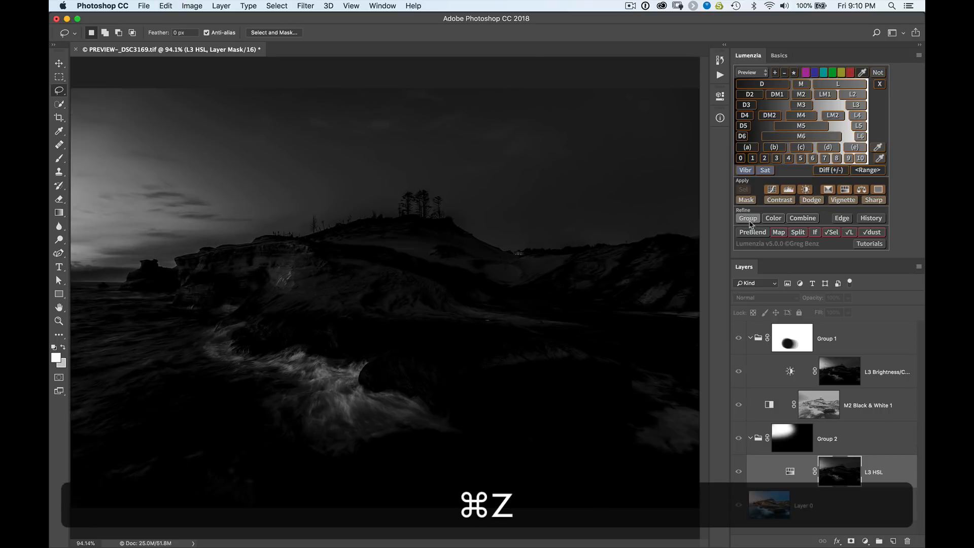
left_click(784, 433, "alt")
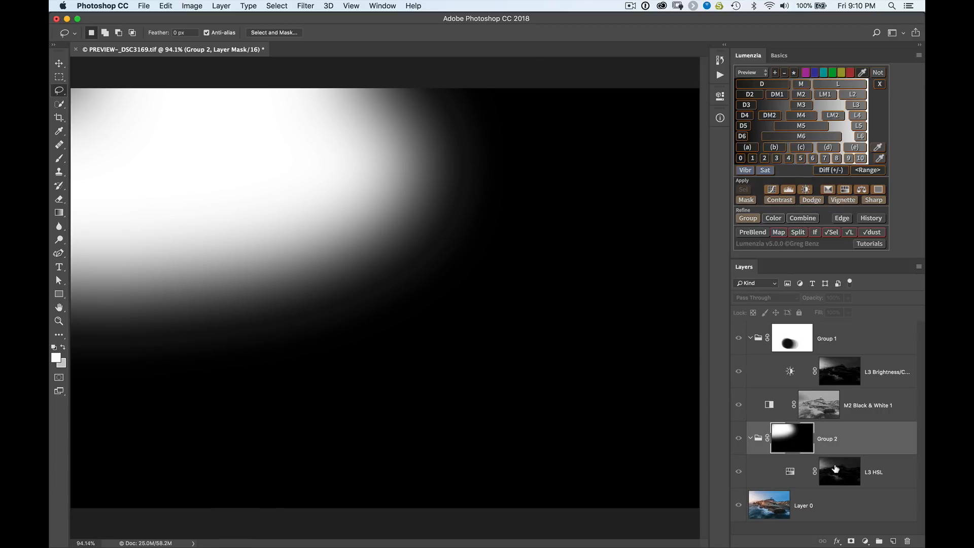
Combine the Group 2 mask with the L3 HSL mask again and view the combined mask on its own
left_click(803, 219)
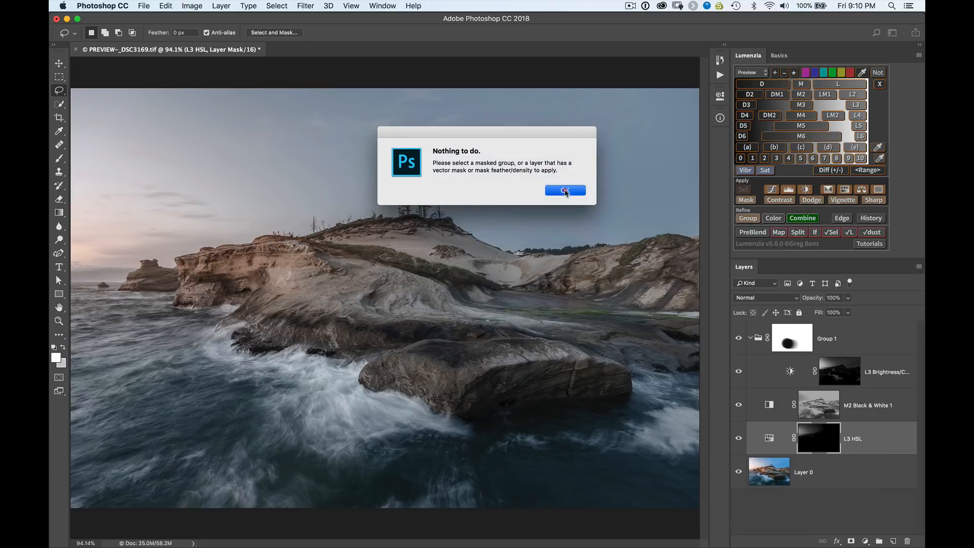
left_click(565, 190)
left_click(810, 439, "alt")
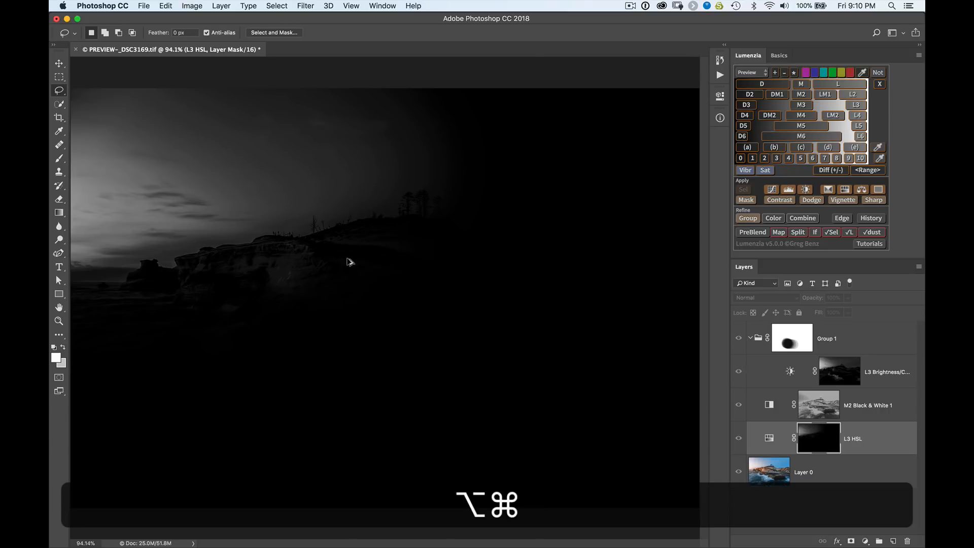
Undo the combining and grouping of L3 HSL, check its original mask alone, and clear the lasso selection of the sky
key("alt+super+z")
key("alt+super+z")
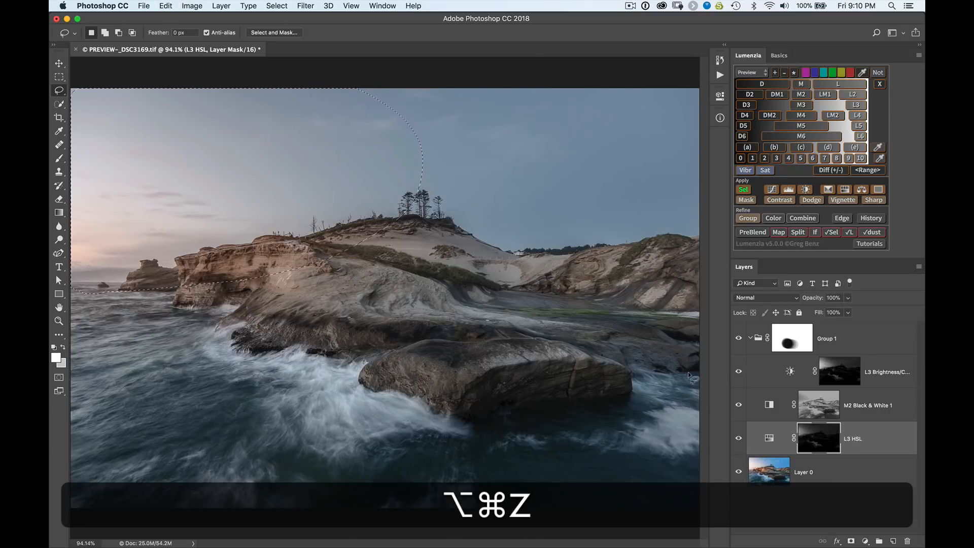
left_click(822, 437, "alt")
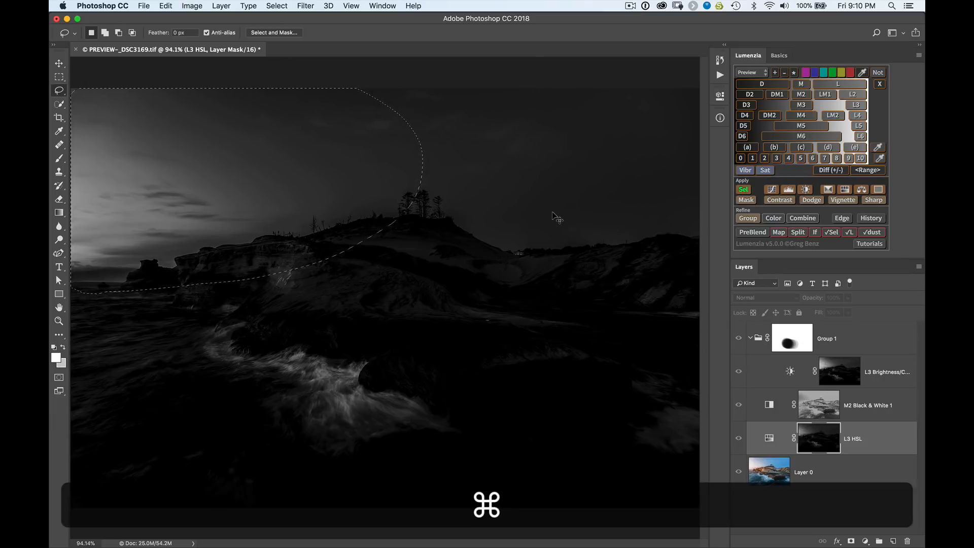
key("super+d")
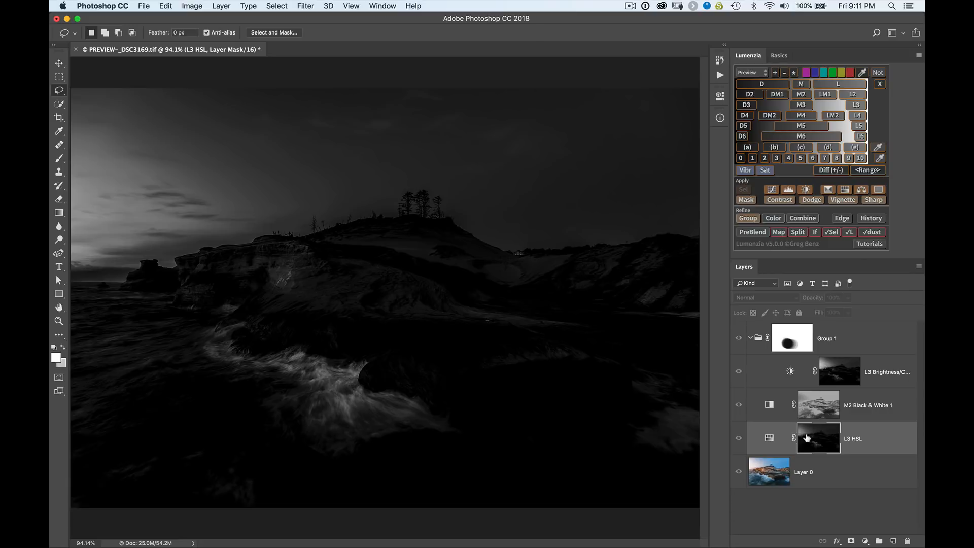
left_click(809, 437, "alt")
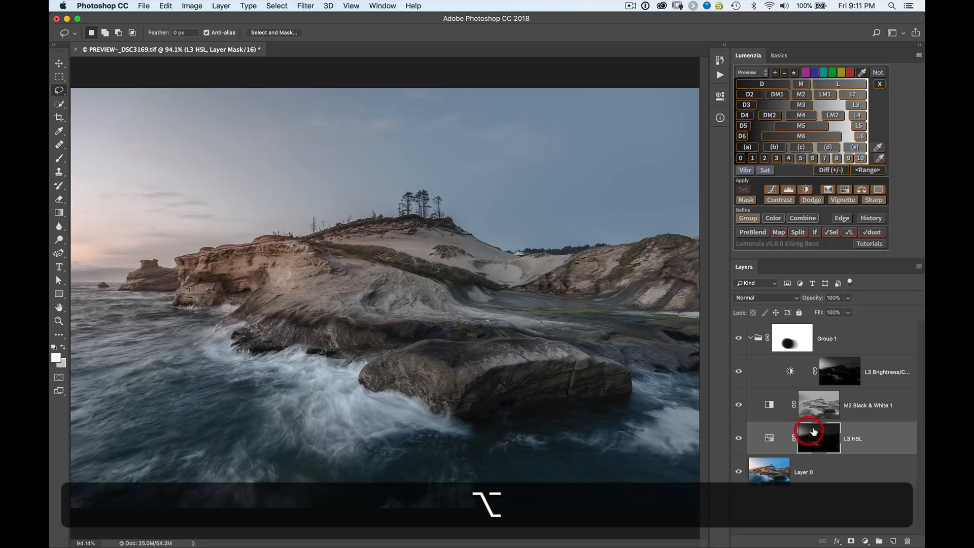
Preview the L2 luminosity mask, hide the preview group, and replace the HSL layer's mask with L2
left_click(852, 95)
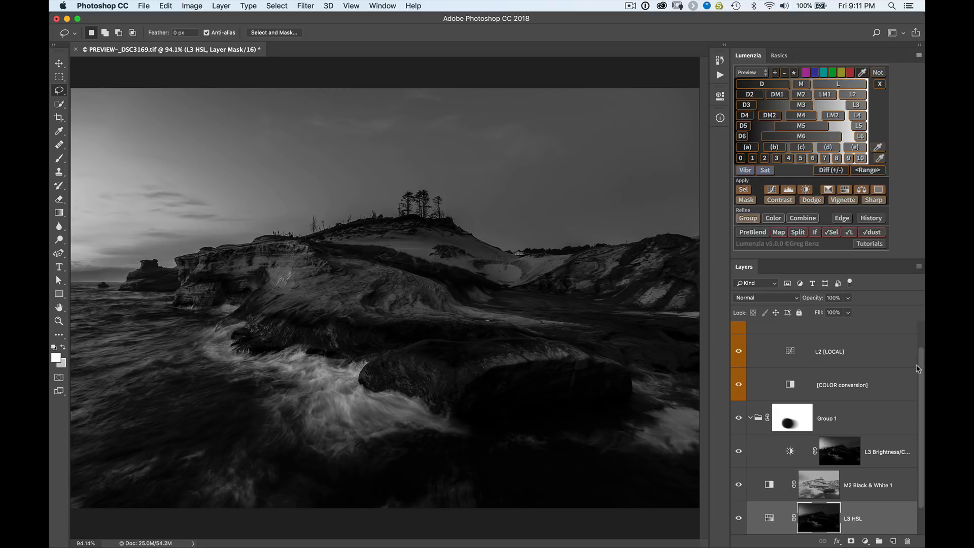
left_click(921, 337)
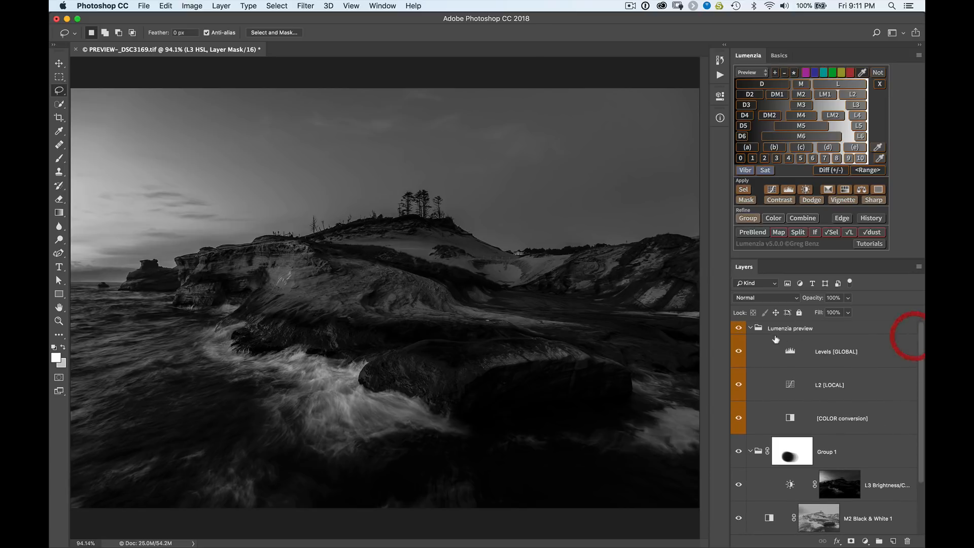
left_click(739, 328)
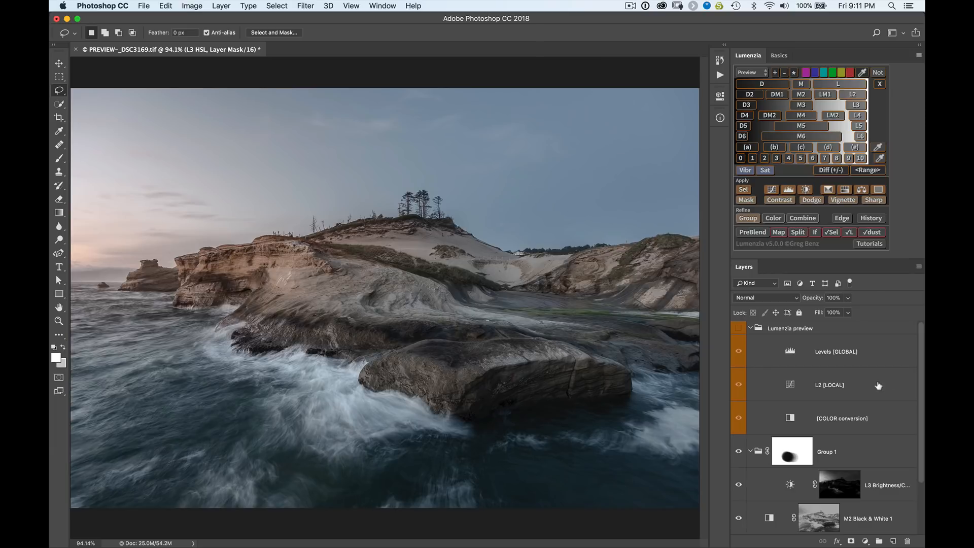
left_click_drag(921, 405, 917, 456)
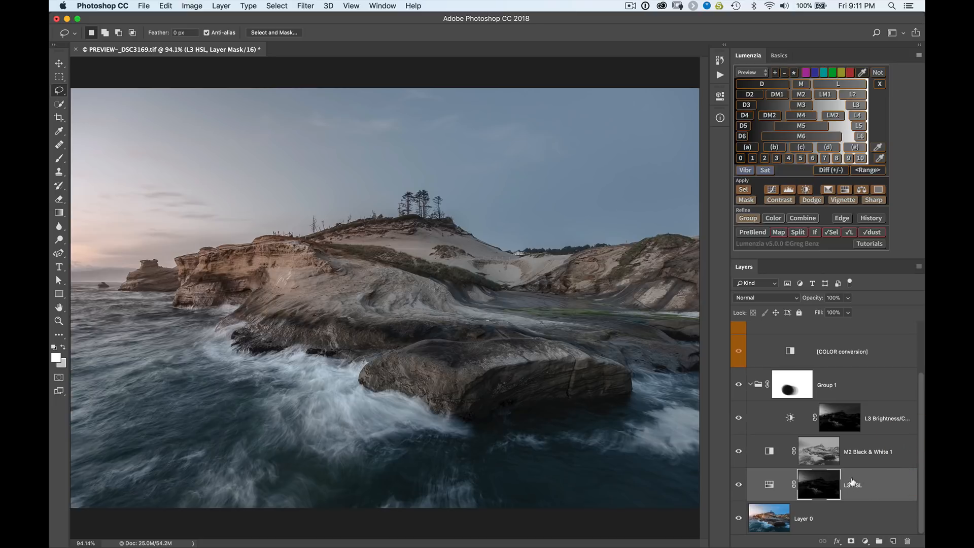
left_click(746, 199)
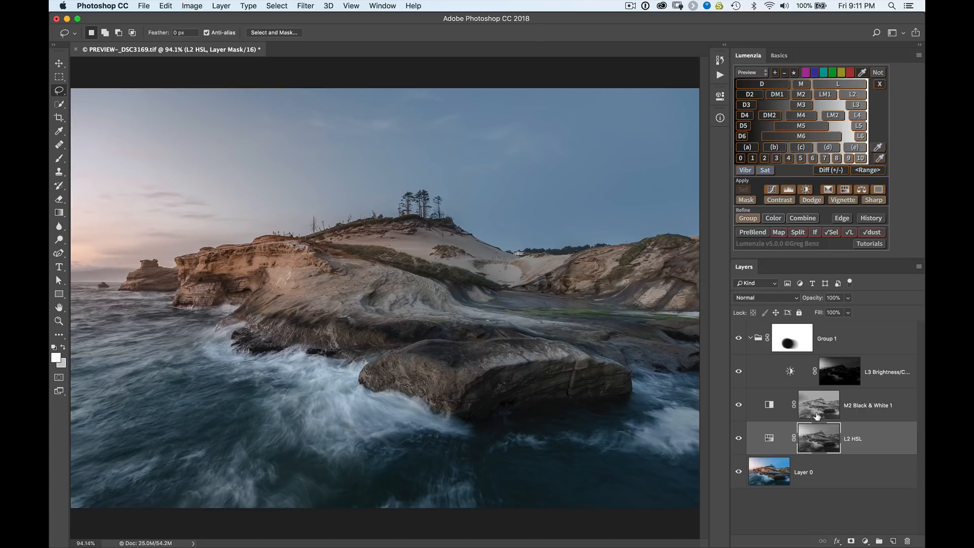
Place L2 HSL in a group with a color mask built from the Cyan and Blue presets
left_click(774, 218)
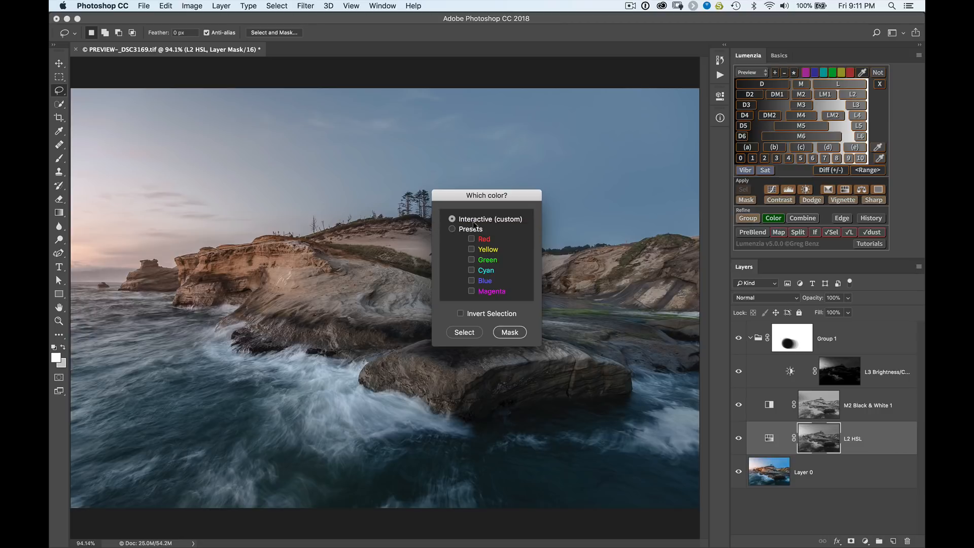
left_click(472, 271)
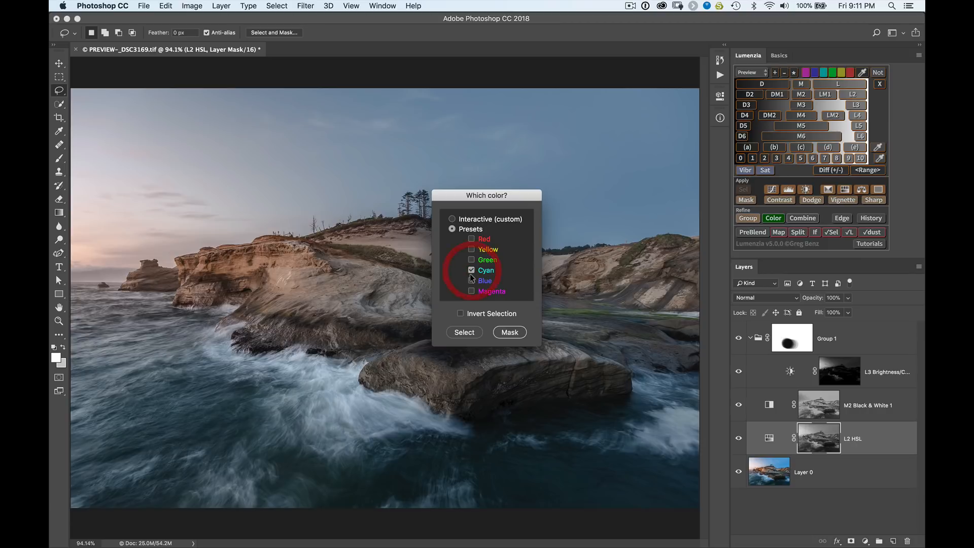
left_click(509, 332)
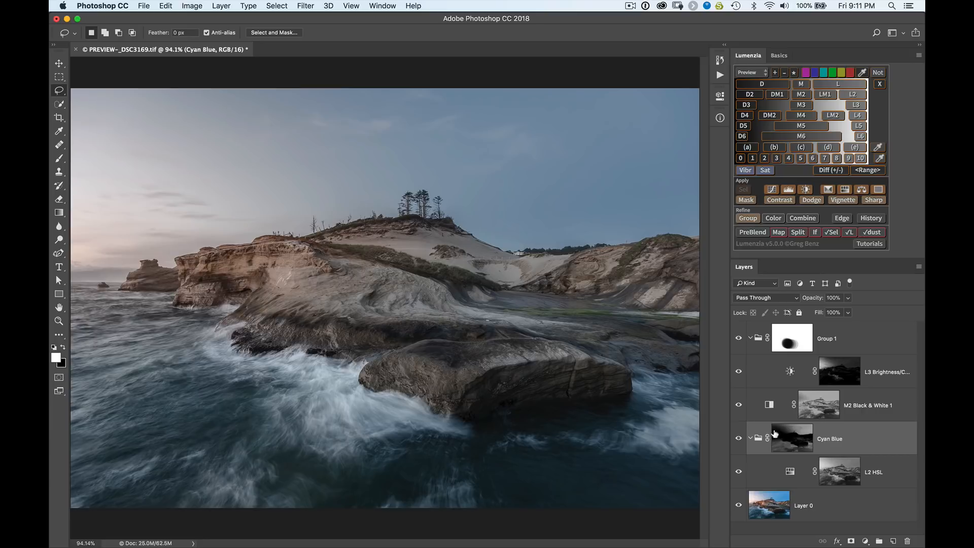
Inspect the Cyan Blue group mask on its own, combine it with the L2 HSL mask, and view the combined mask
left_click(790, 440, "alt")
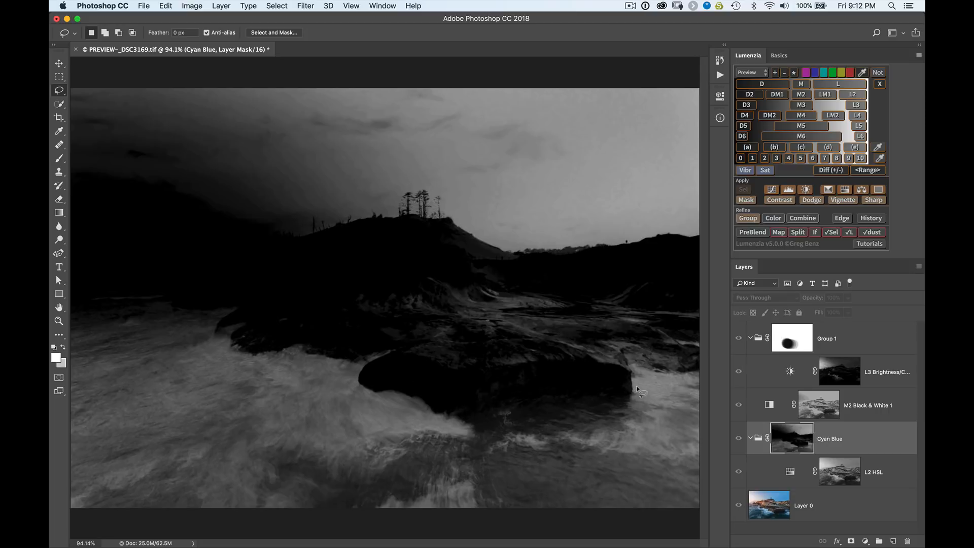
left_click(802, 446, "alt")
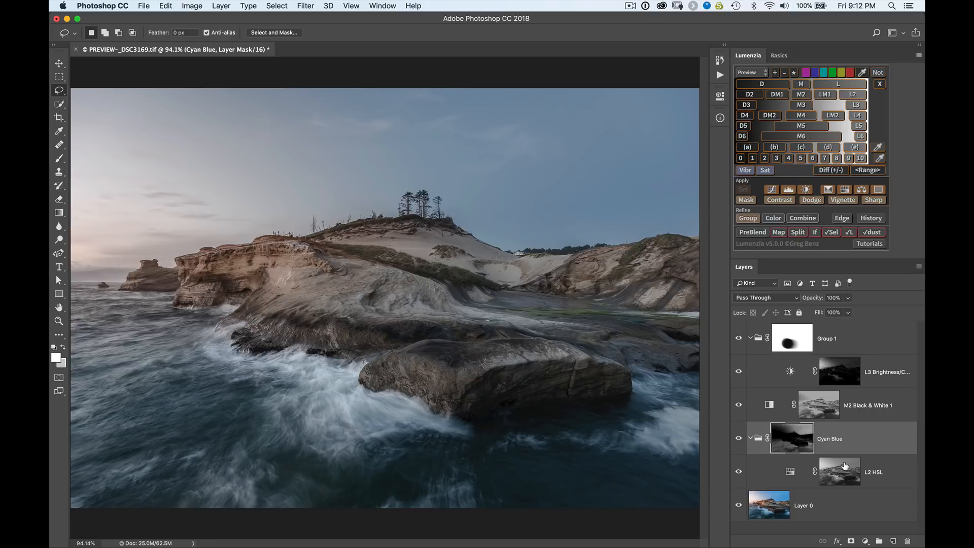
left_click(796, 219)
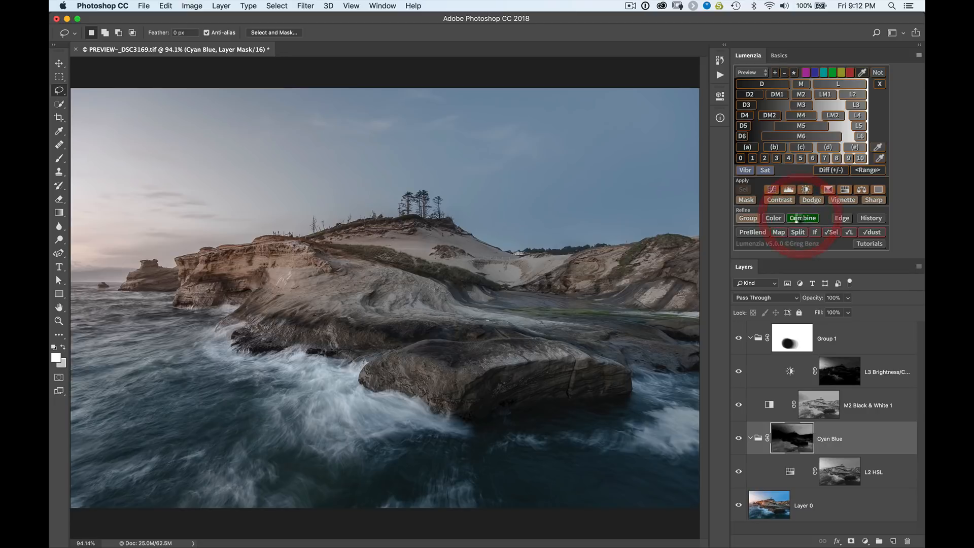
left_click(819, 438, "alt")
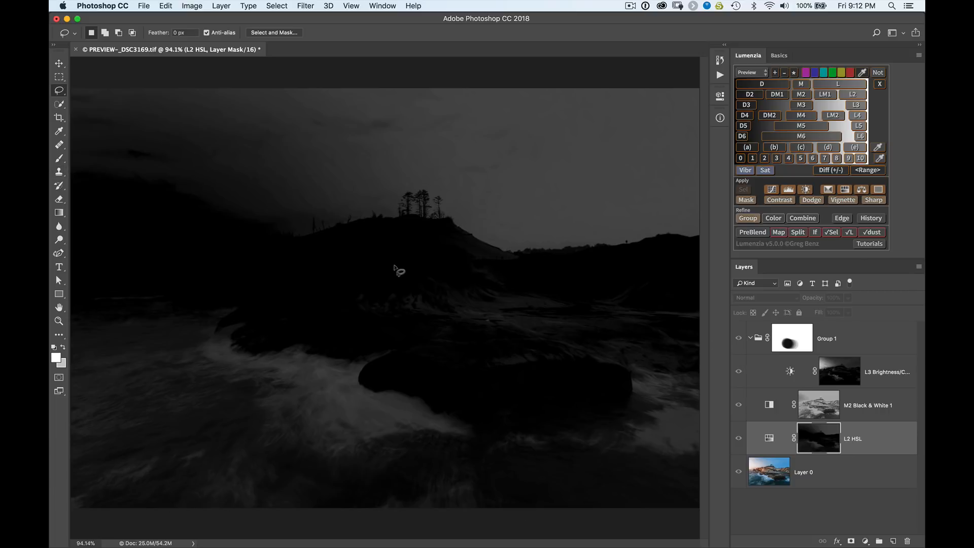
Lasso the sky, group L2 HSL with that selection as a feathered mask, and combine it into the layer's mask
mouse_move(430, 227)
left_mouse_down()
mouse_move(555, 275)
mouse_move(683, 269)
mouse_move(719, 158)
mouse_move(589, 90)
mouse_move(386, 72)
mouse_move(163, 77)
mouse_move(136, 185)
mouse_move(351, 257)
mouse_move(466, 251)
left_mouse_up()
left_click(743, 219)
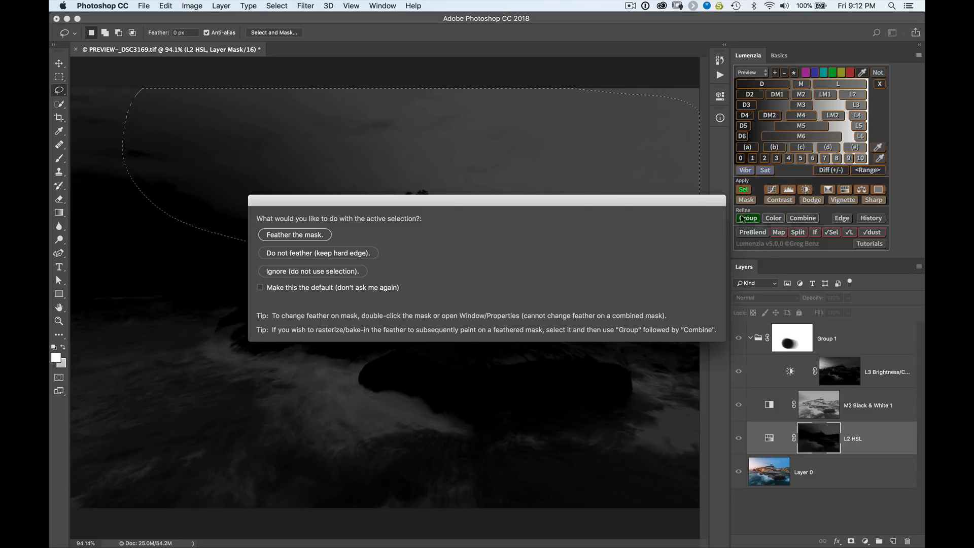
left_click(310, 235)
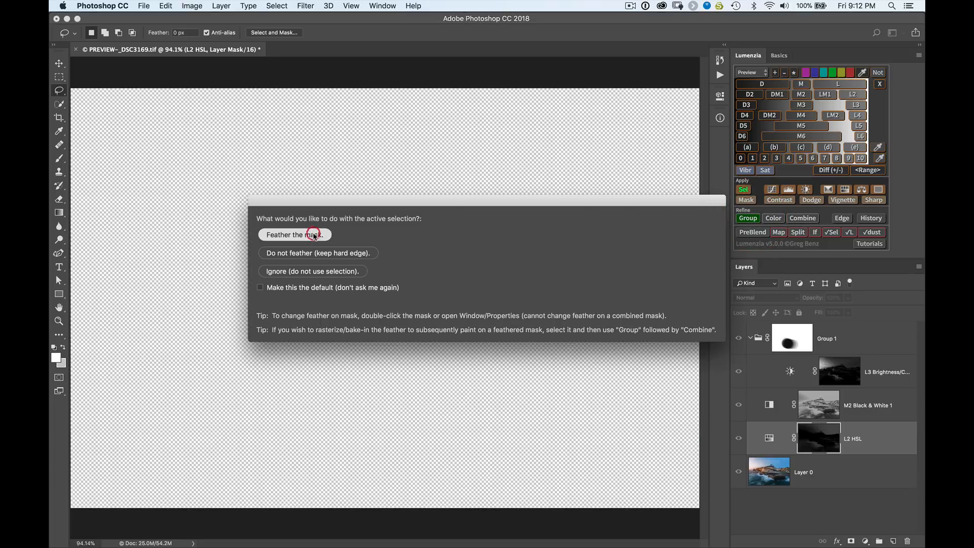
left_click(796, 221)
left_click(820, 436, "alt")
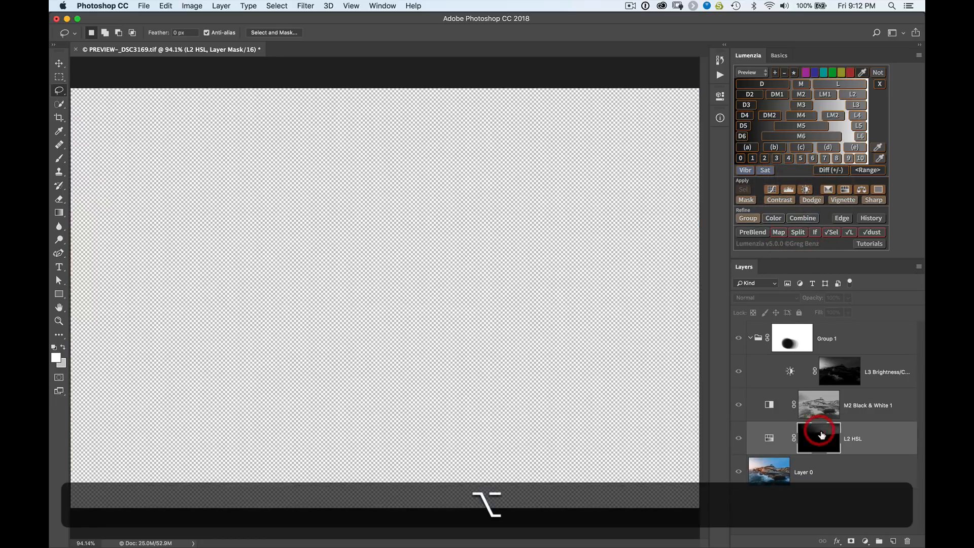
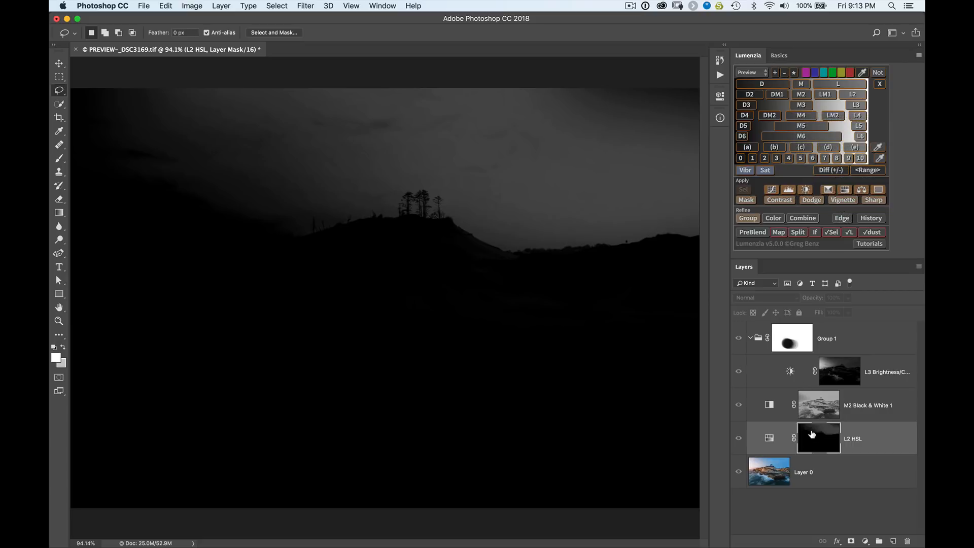
Review the Refine Edge options for the L2 HSL mask and dismiss them without refining
left_click(842, 219)
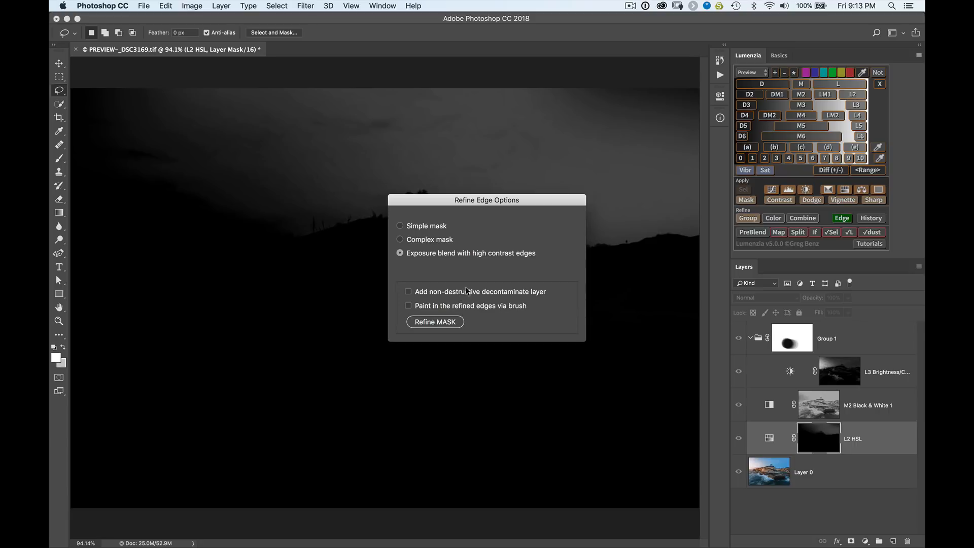
key("Escape")
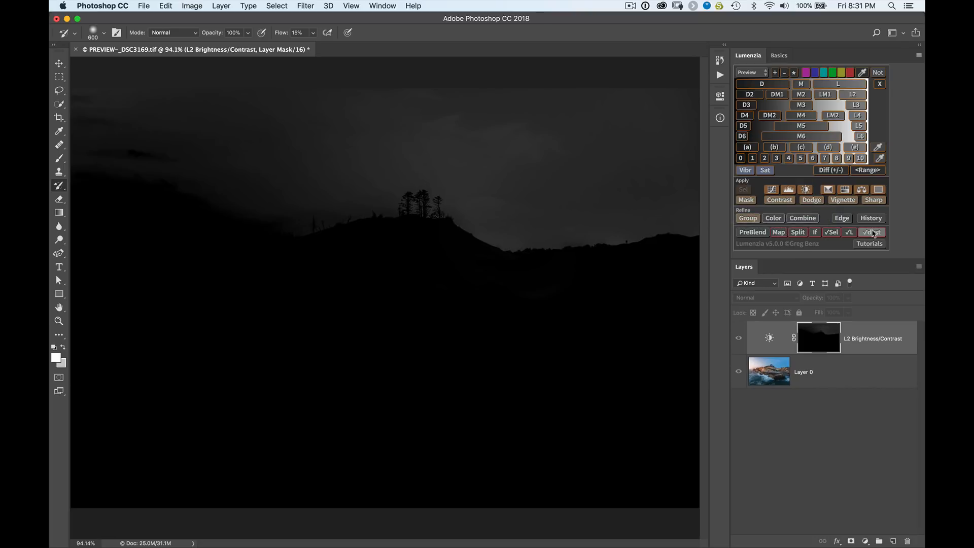
Show the zone map over the image, remove it, and select the L2 Brightness/Contrast layer's mask
left_click(770, 338)
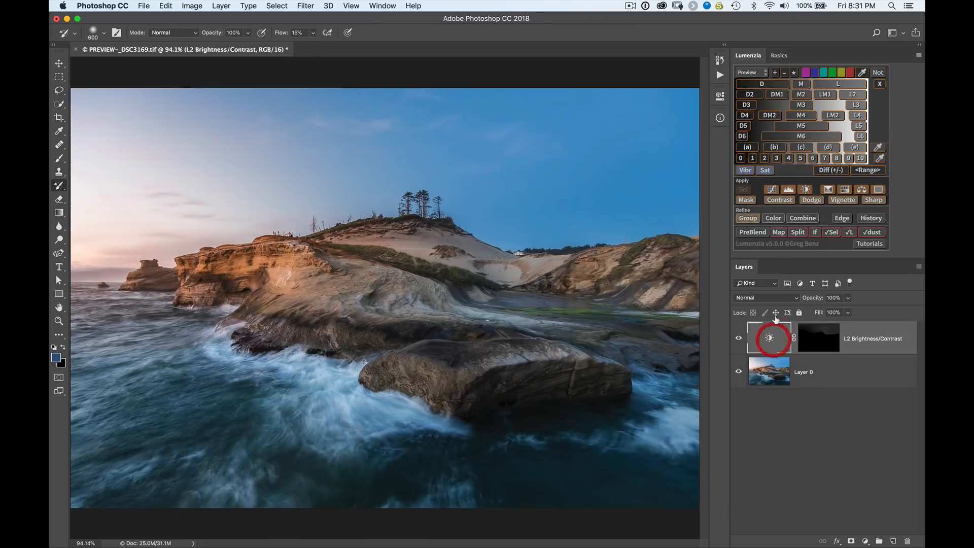
left_click(779, 233)
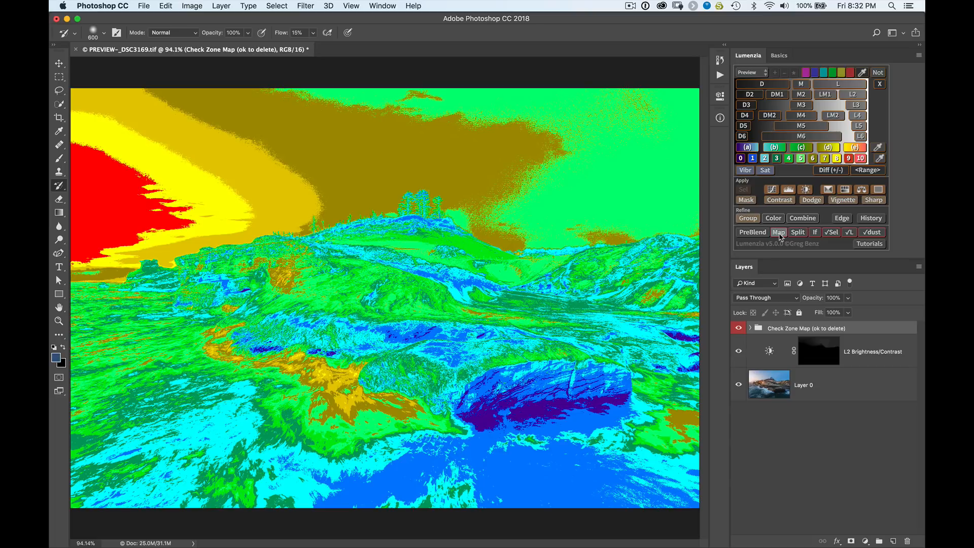
left_click(880, 84)
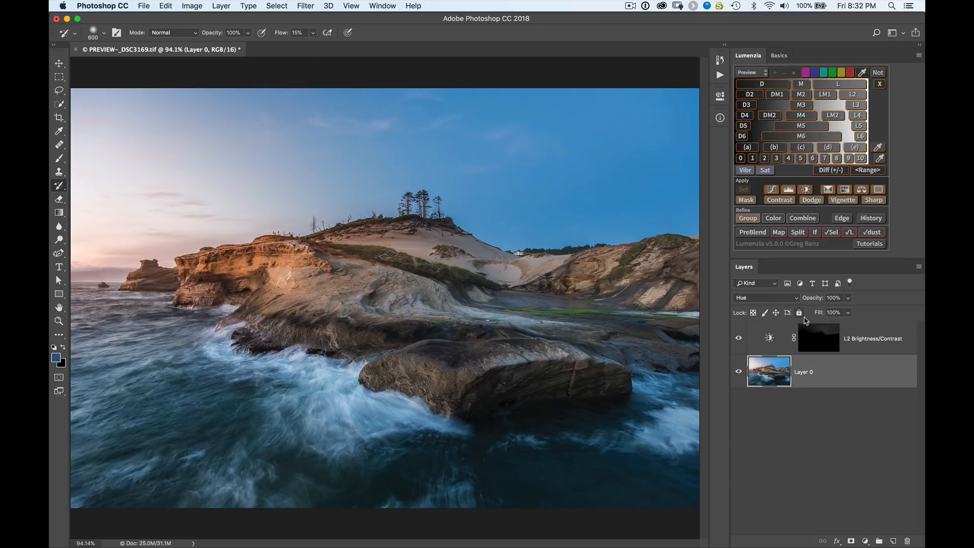
left_click(814, 343)
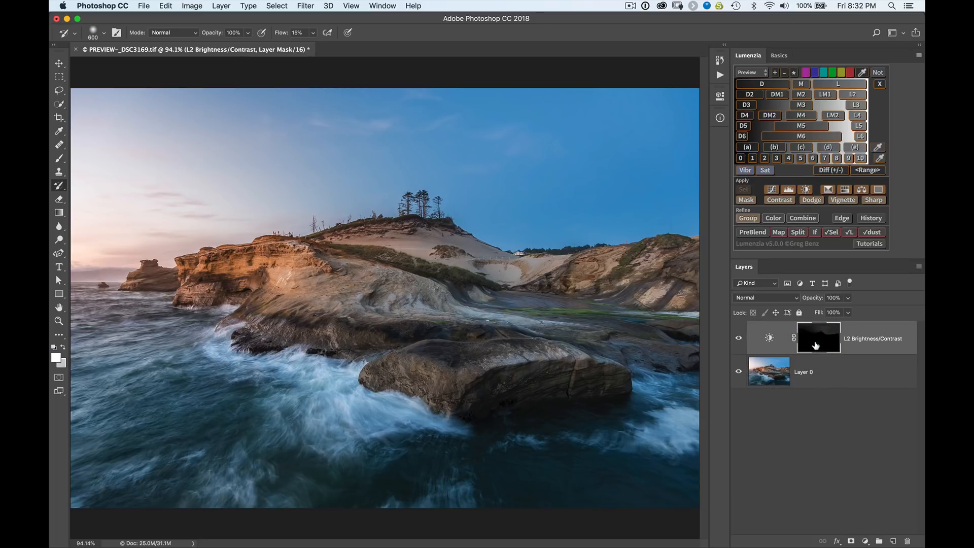
Compare the L2 Brightness/Contrast mask with the image in a split view, close the split, and look over the preview modes
left_click(798, 232)
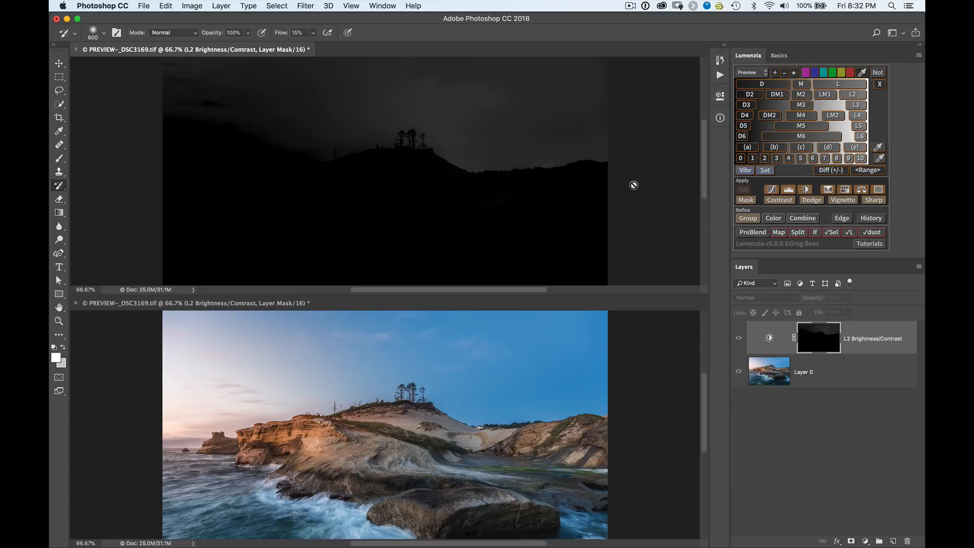
key("super+w")
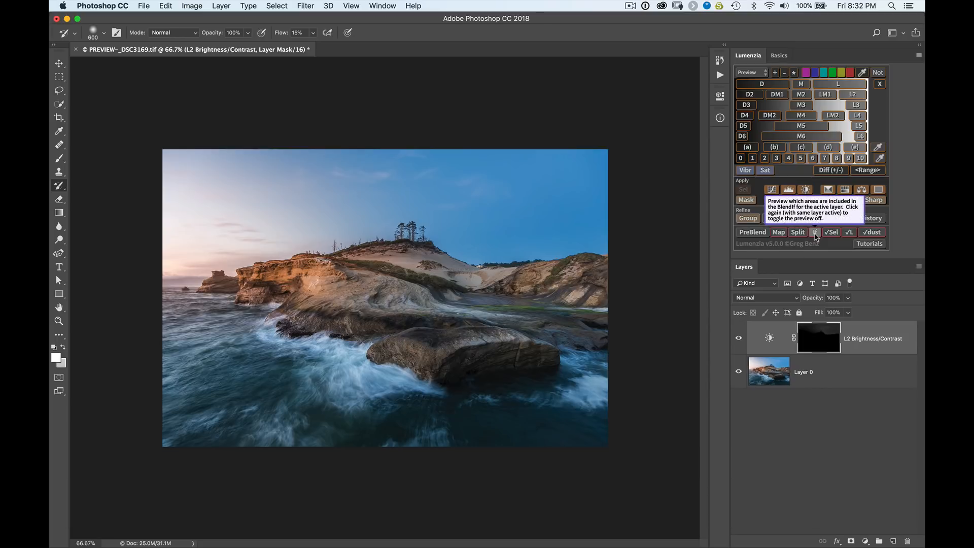
left_click(751, 72)
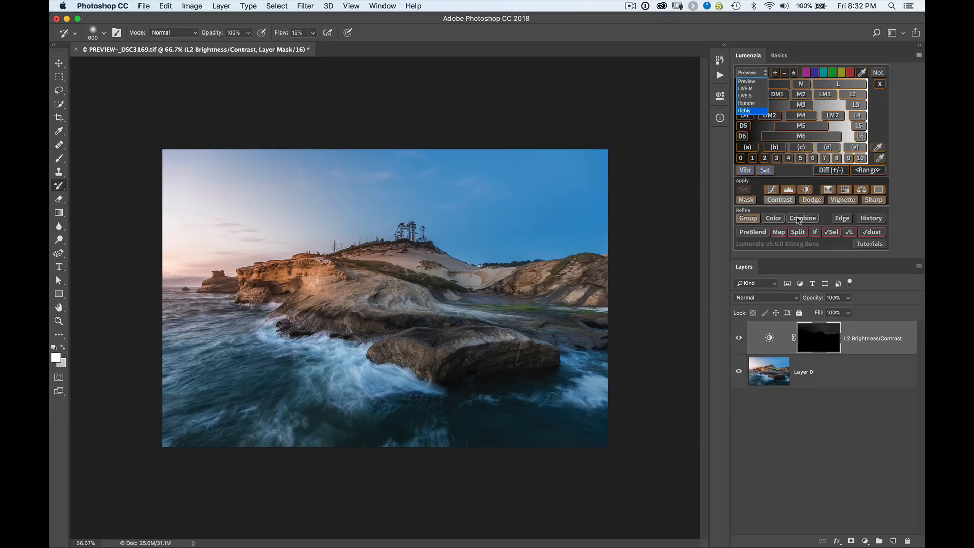
left_click(816, 233)
left_click(816, 244)
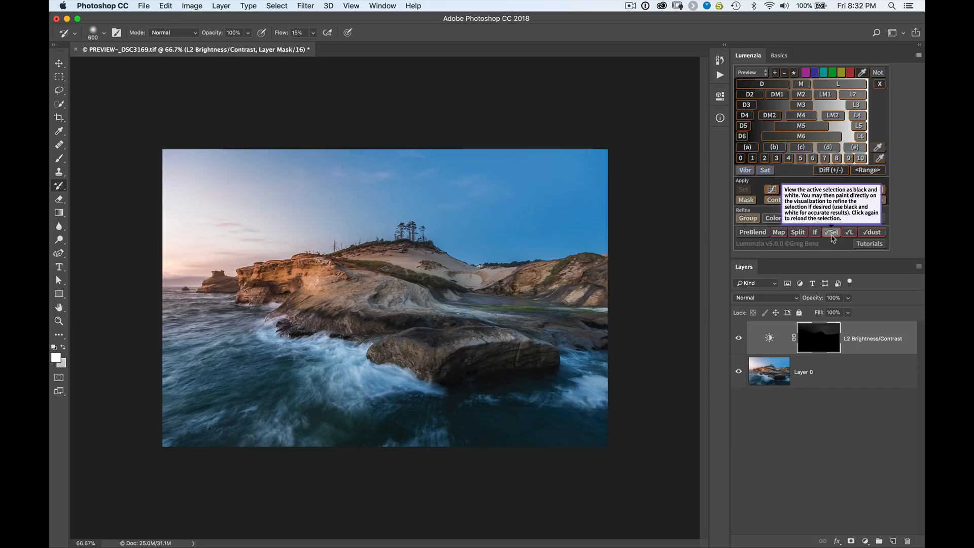
Load the zone 10 mask as a selection and visualize that selection in black and white
left_click(861, 157)
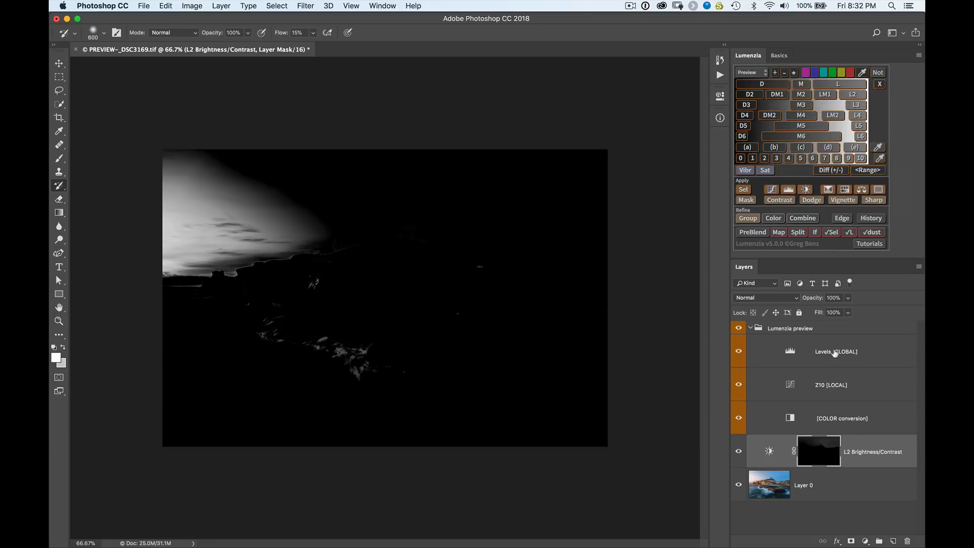
left_click(743, 189)
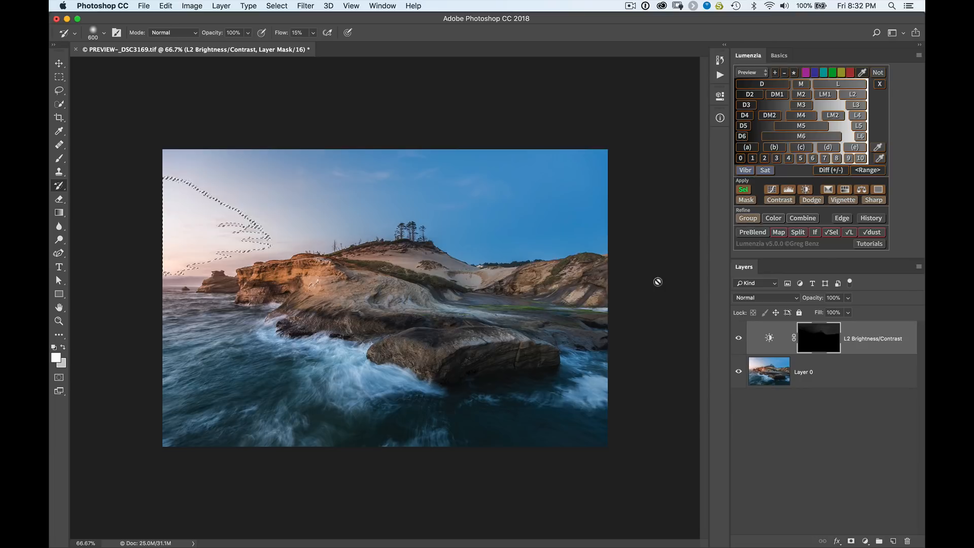
left_click(831, 231)
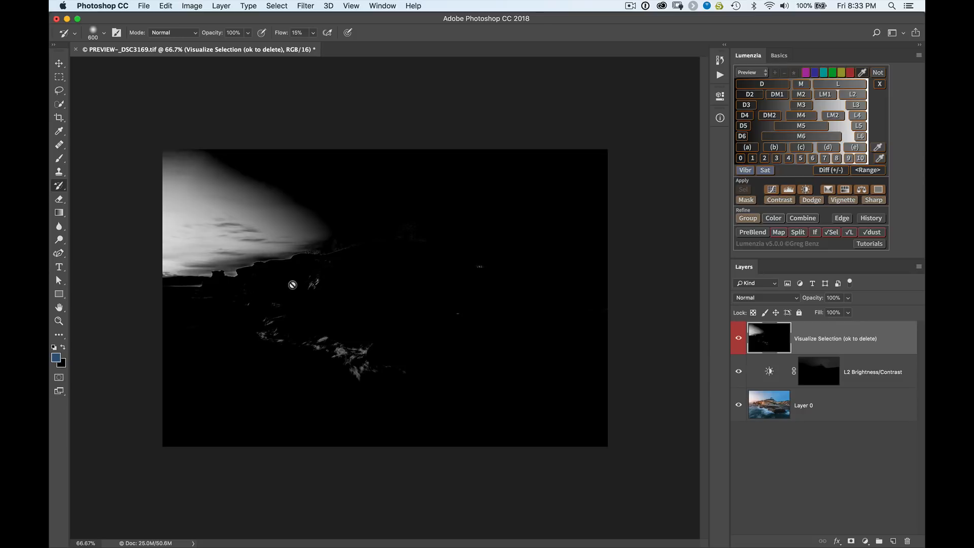
Paint white over the hilltop trees on the selection visualization, reload it as a selection, and deselect
key("b")
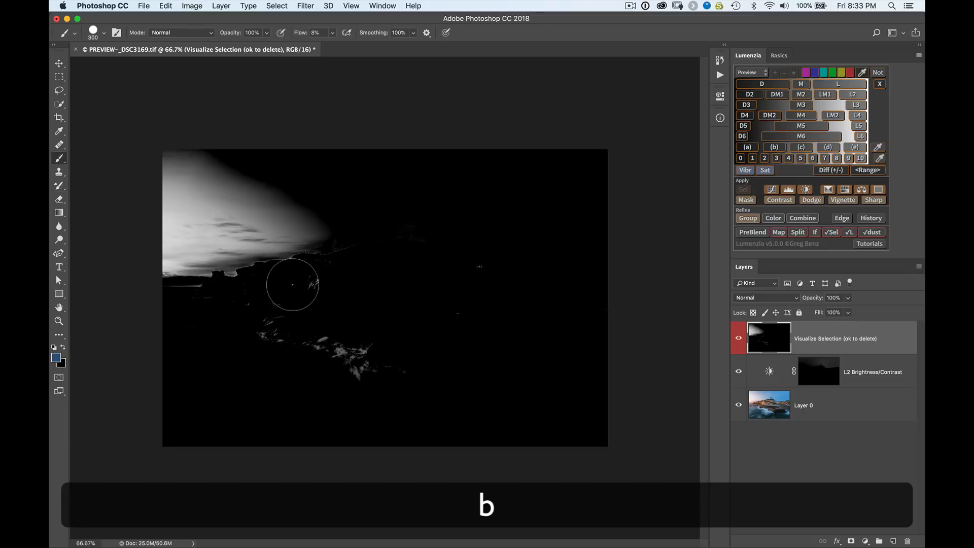
key("d")
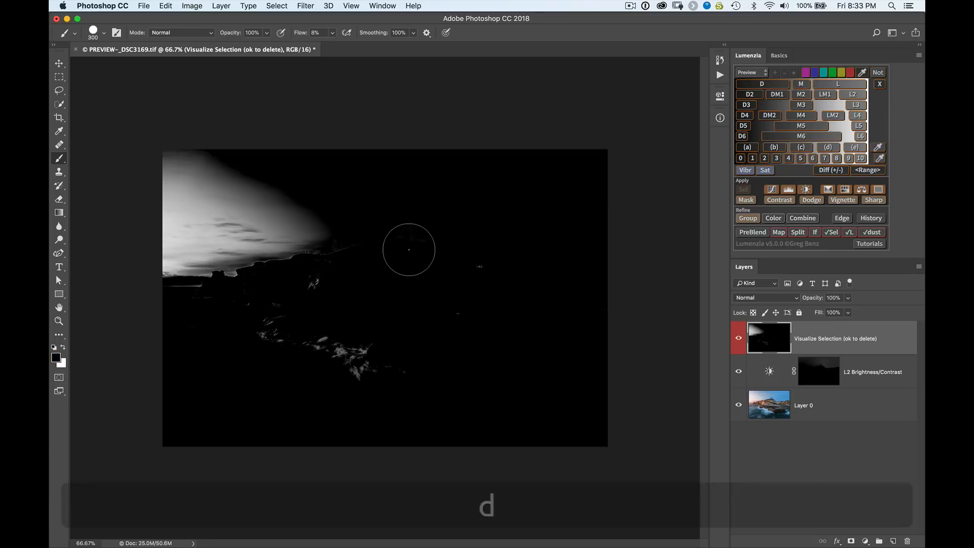
key("x")
mouse_move(420, 249)
left_mouse_down()
mouse_move(408, 195)
mouse_move(409, 253)
left_mouse_up()
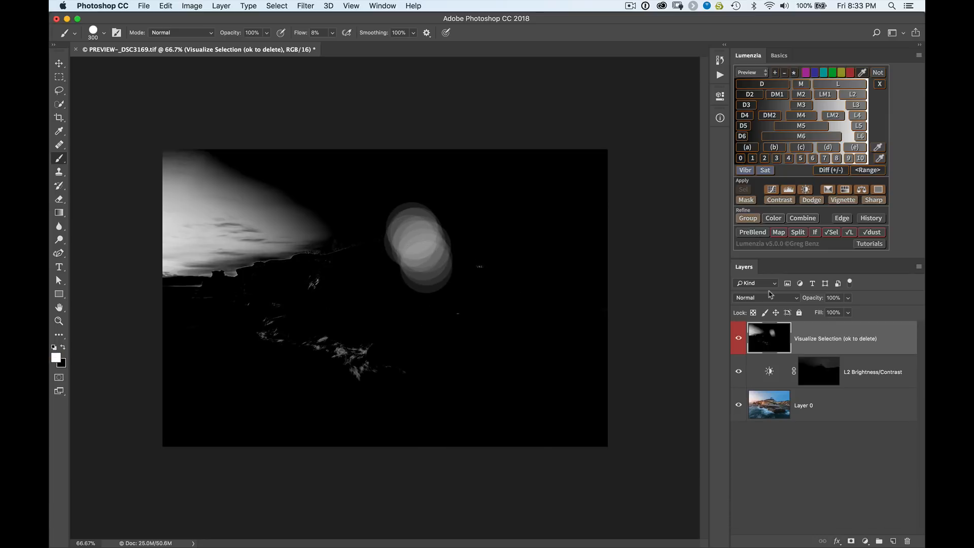
left_click(831, 234)
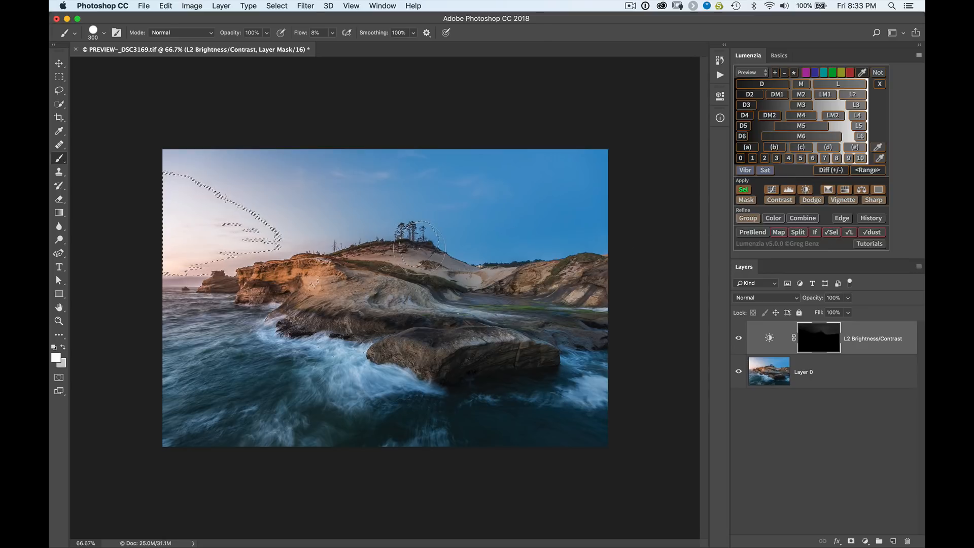
key("v")
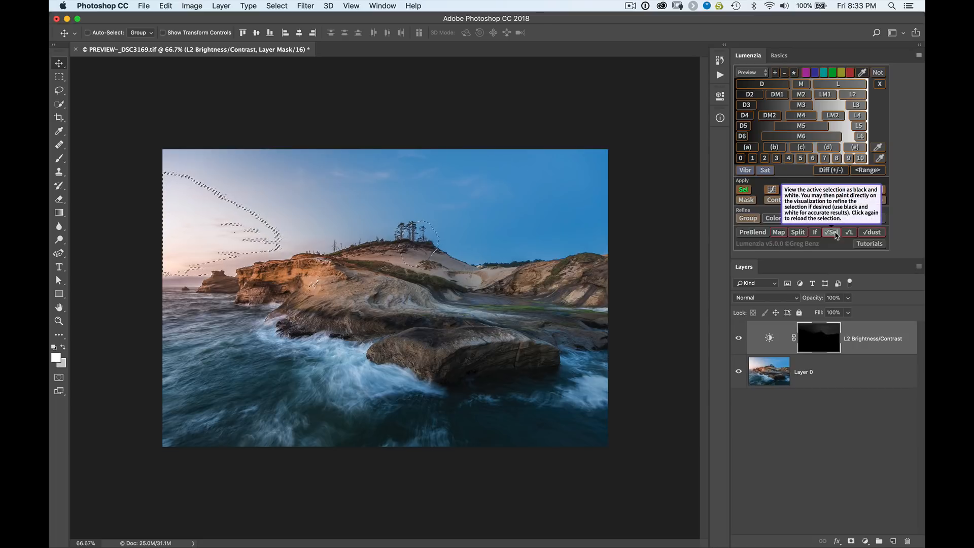
key("super+d")
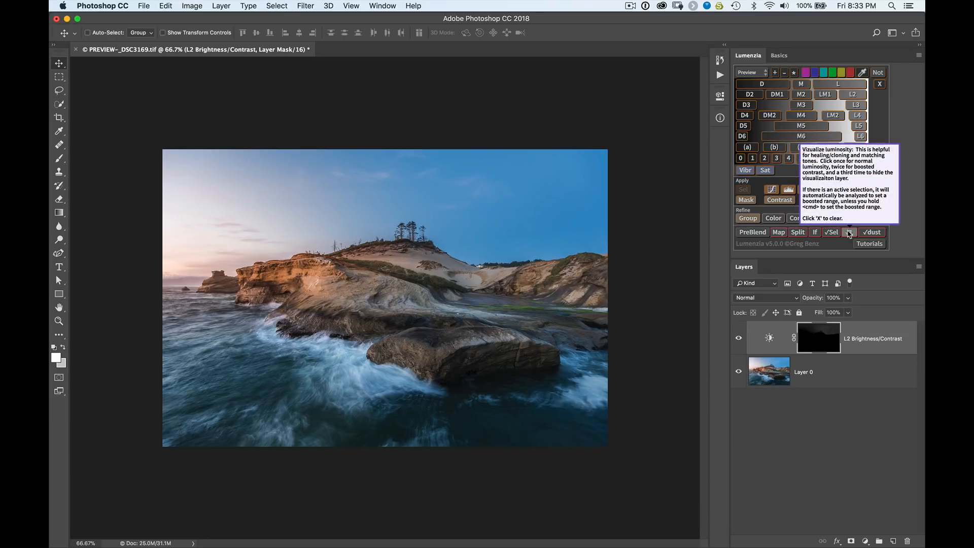
Visualize the image's luminosity, boost its contrast over a range sampled from the sky's tones, and clear the visualization
left_click(850, 233)
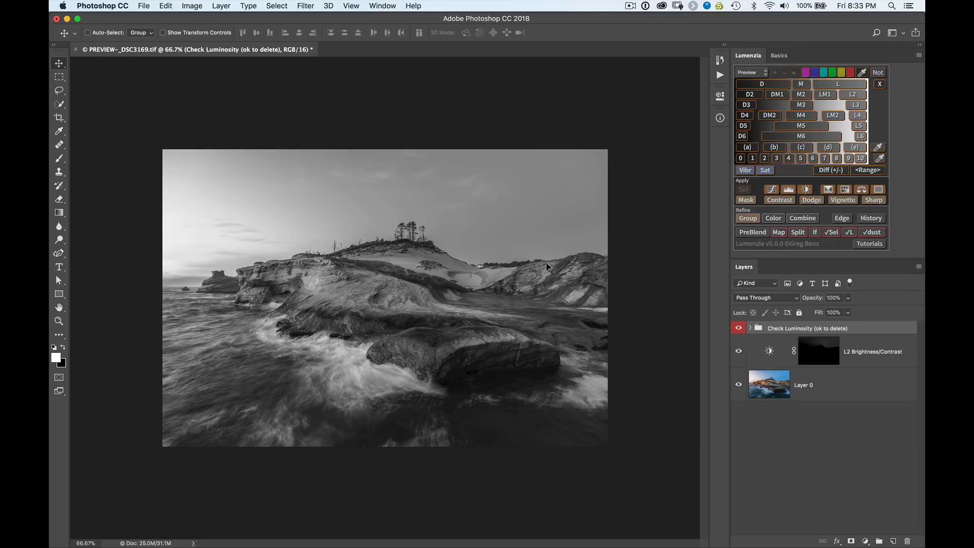
left_click(850, 233, "super")
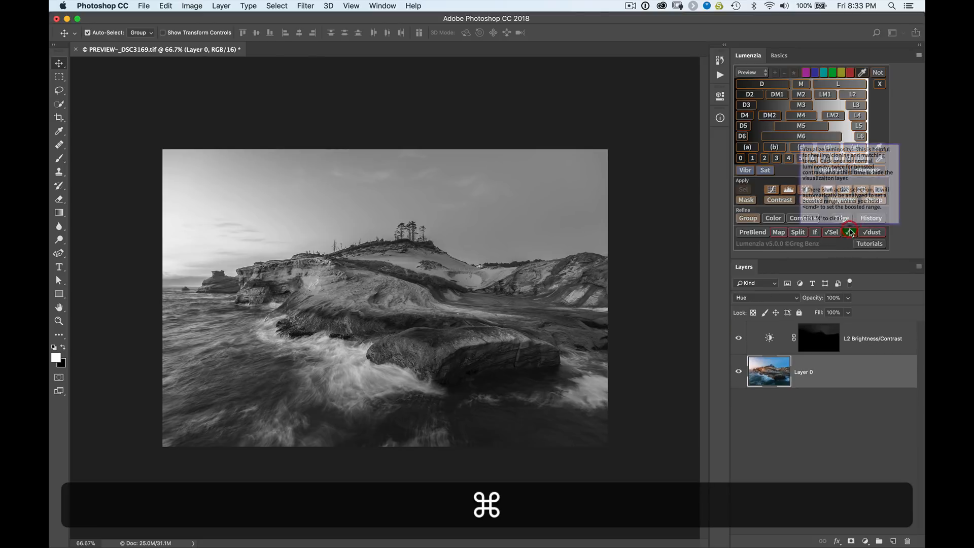
left_click(556, 196)
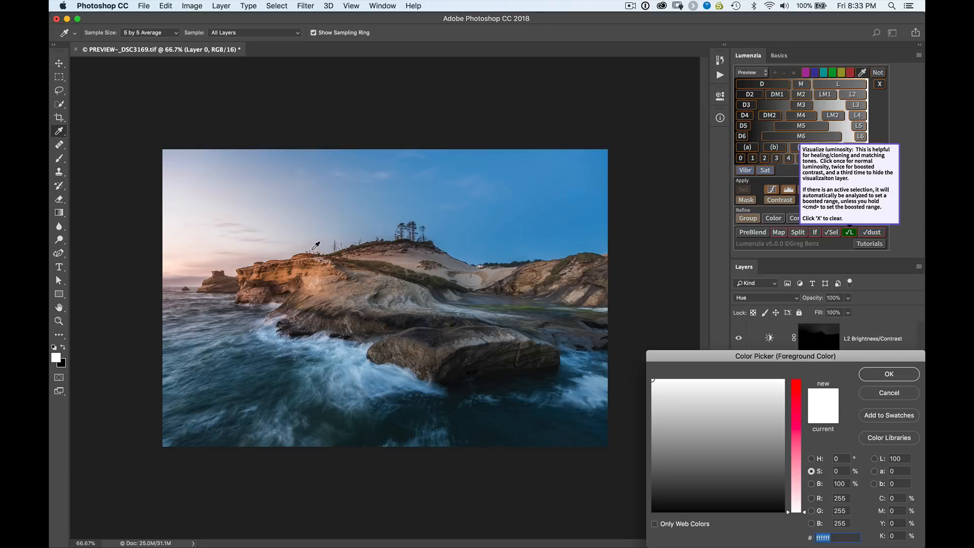
left_click(228, 224)
left_click(870, 373)
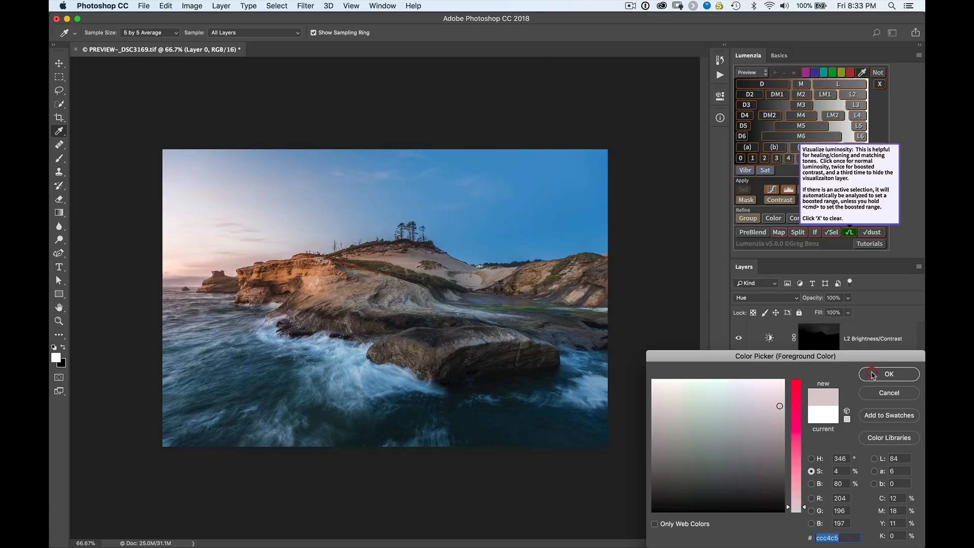
left_click(175, 210)
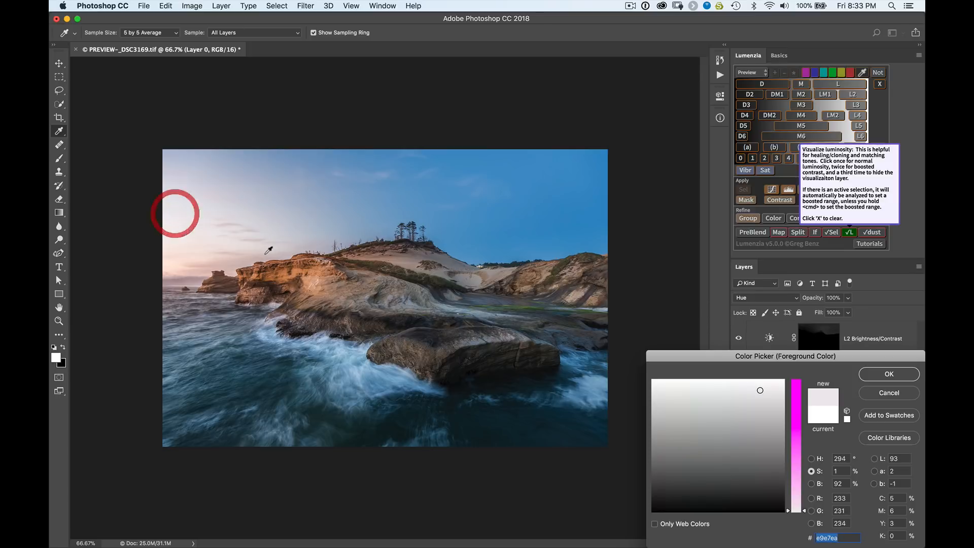
left_click(868, 375)
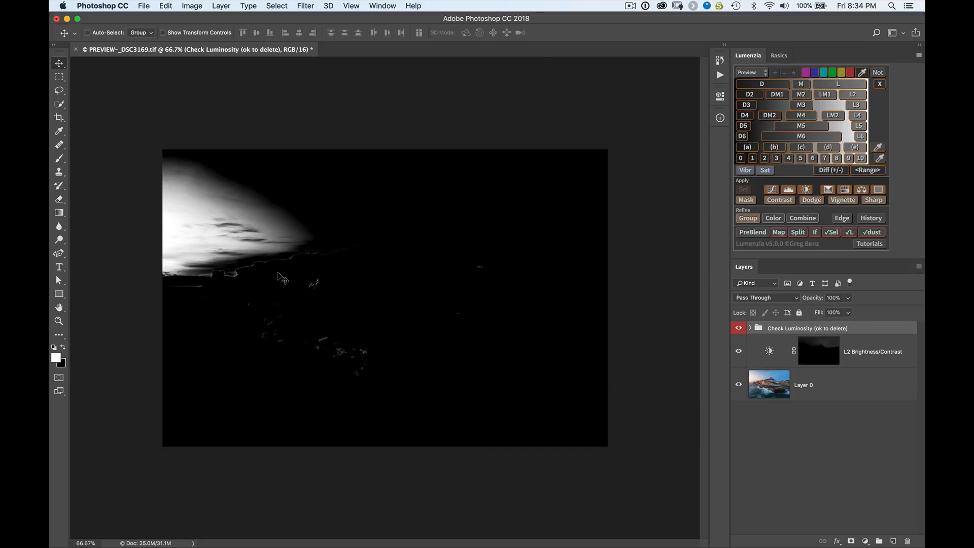
left_click(880, 84)
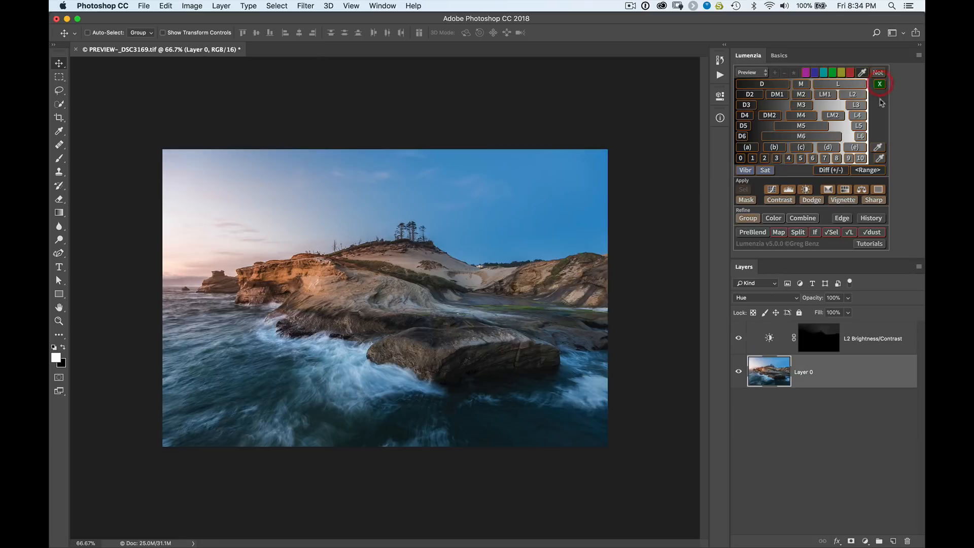
Visualize dust spots without adding a blank layer or activating the Healing Brush, and inspect the sky up close
left_click(876, 234)
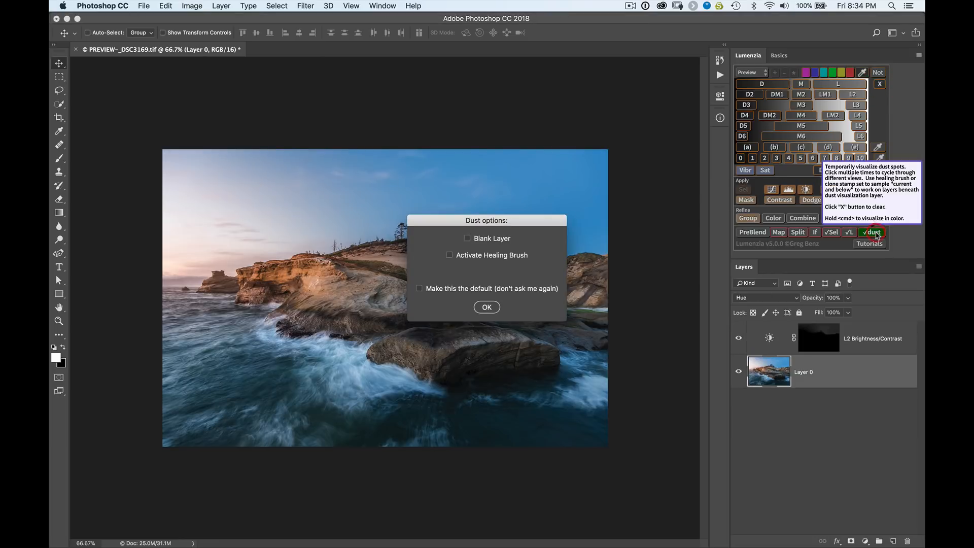
left_click(487, 307)
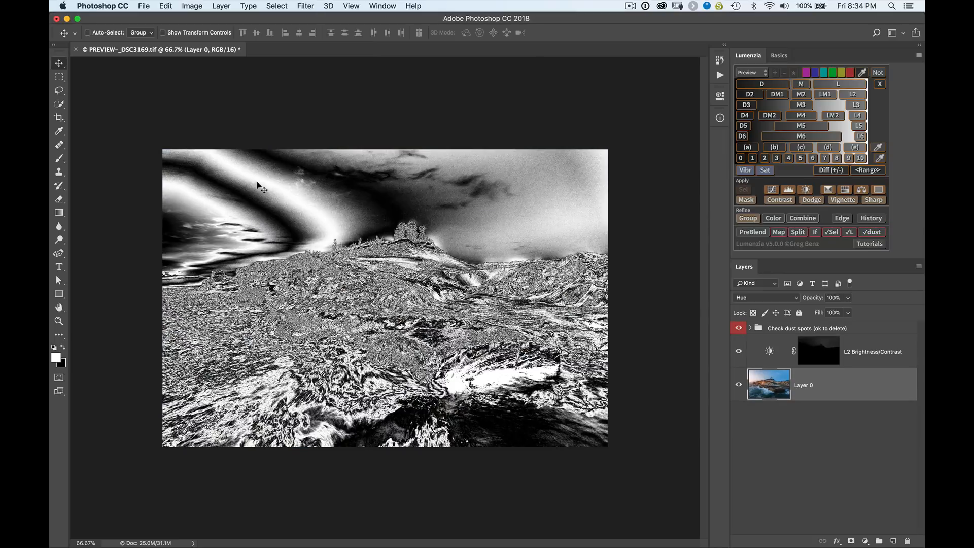
key("super+equal")
key("super+equal")
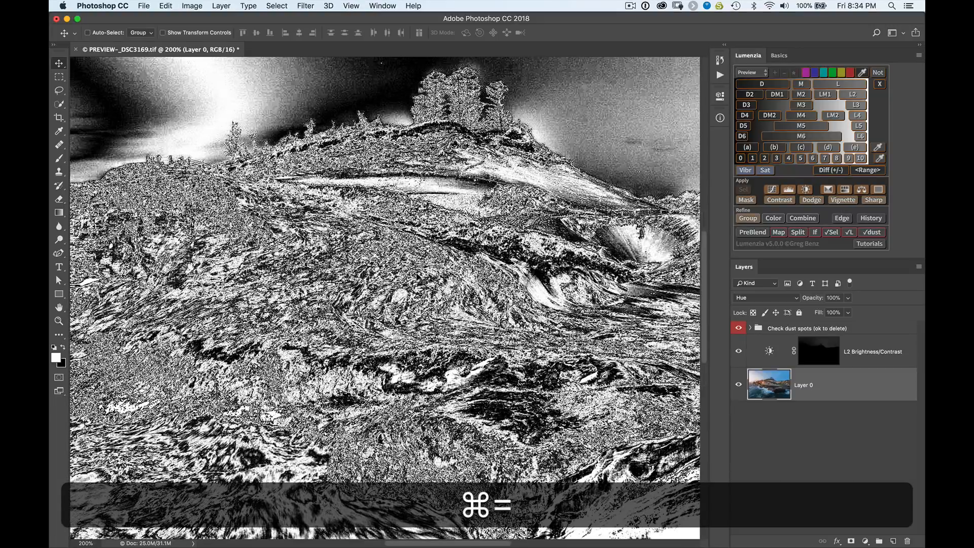
scroll(362, 216, "up", 5)
scroll(363, 215, "left", 5)
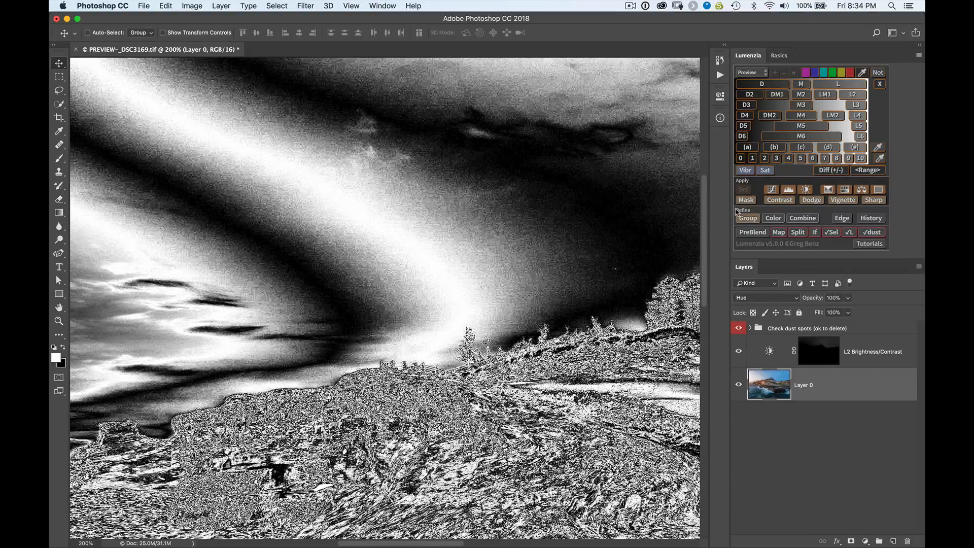
Cycle through further dust visualization views, scan the sky from edge to edge, and clear the visualization
left_click(876, 234)
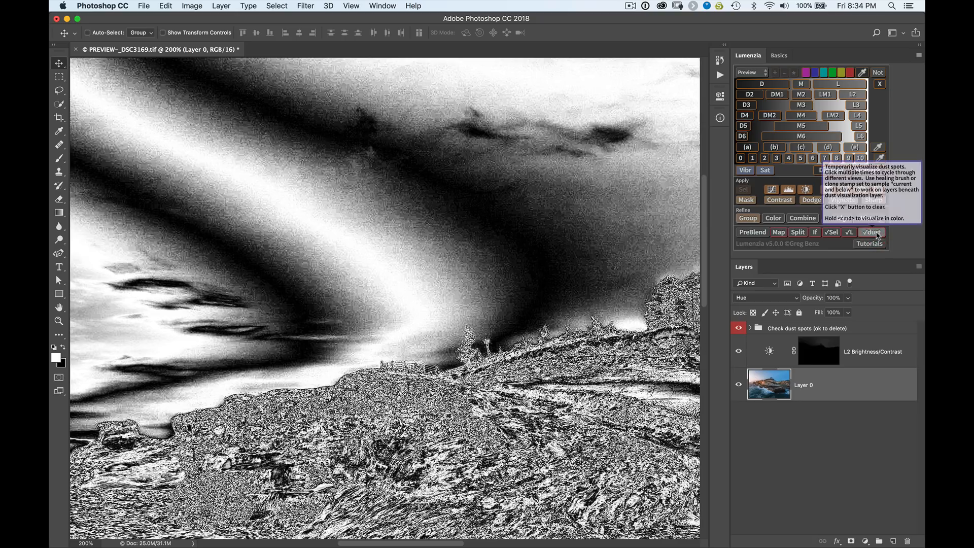
left_click(877, 233)
scroll(619, 256, "right", 10)
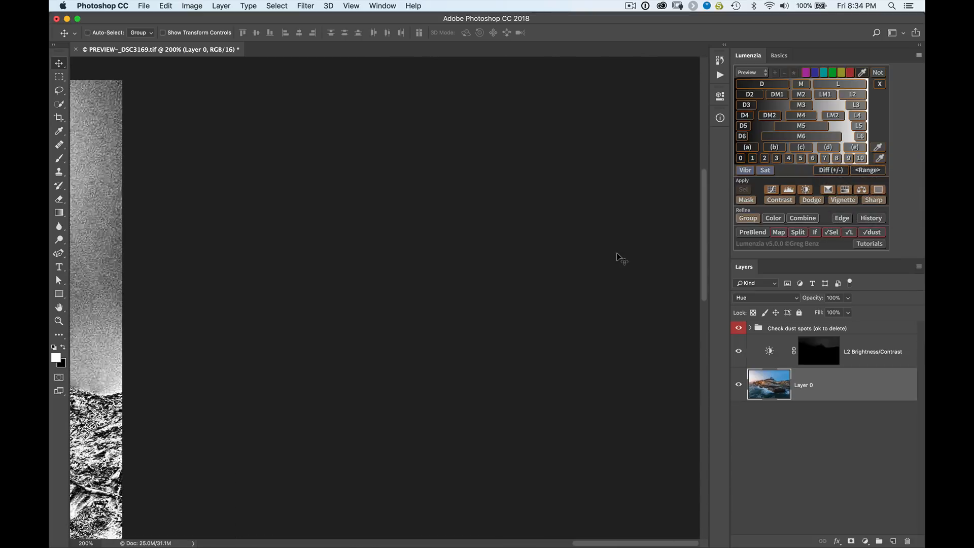
scroll(620, 258, "left", 15)
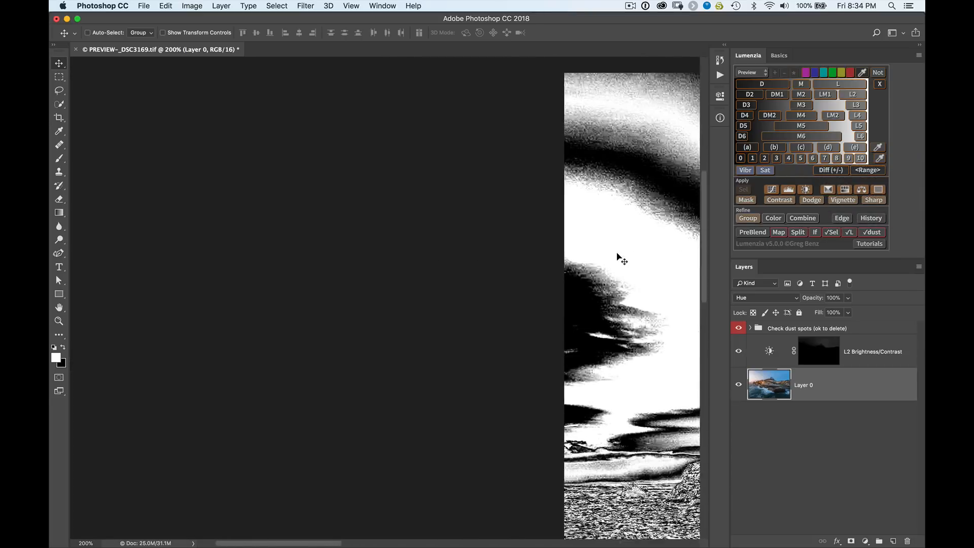
scroll(618, 258, "right", 6)
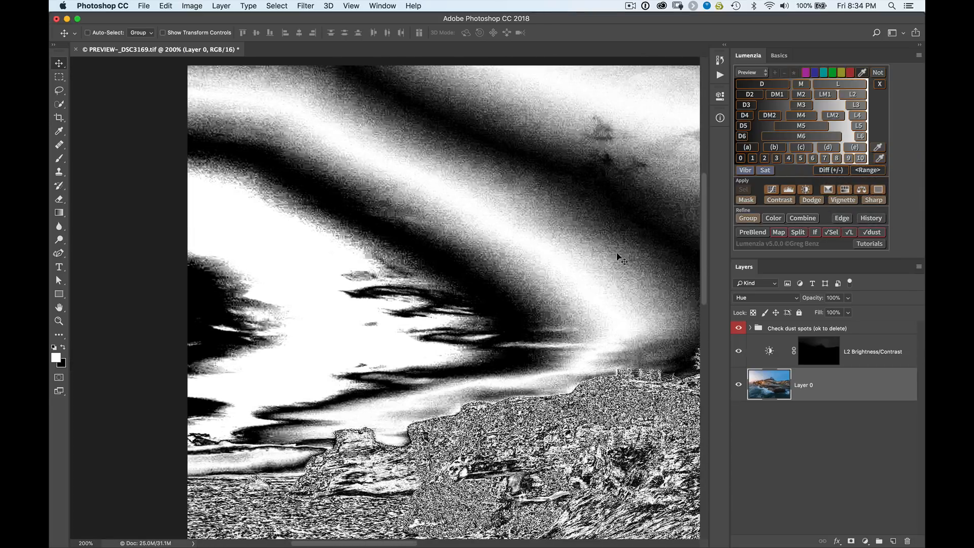
scroll(619, 257, "right", 3)
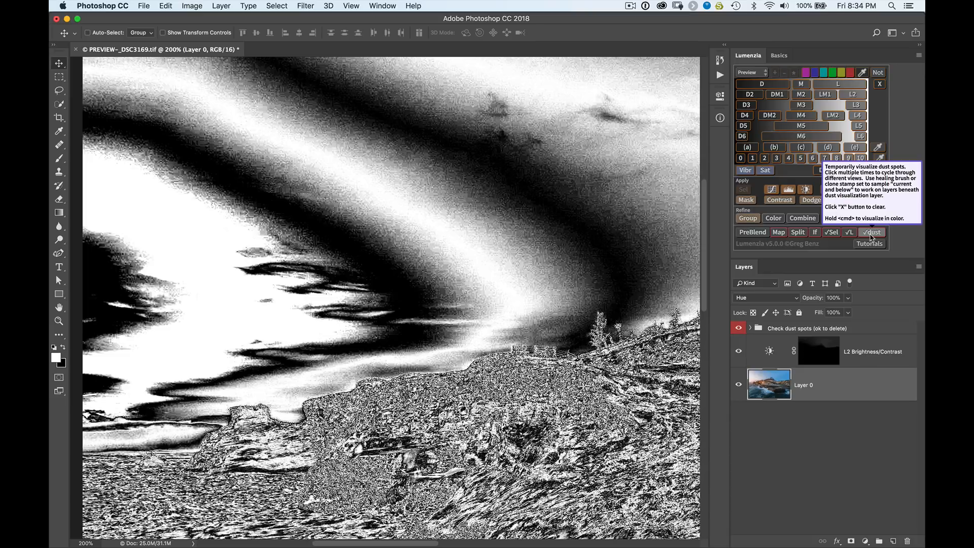
left_click(880, 85)
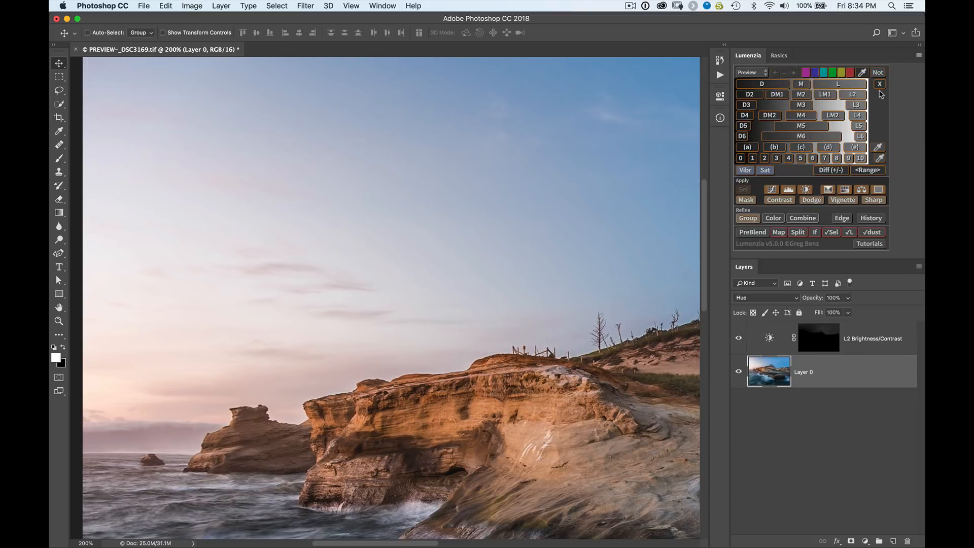
Run the Lumenzia utilities that optimize Photoshop's settings and load the Lumenzia actions
left_click(918, 56)
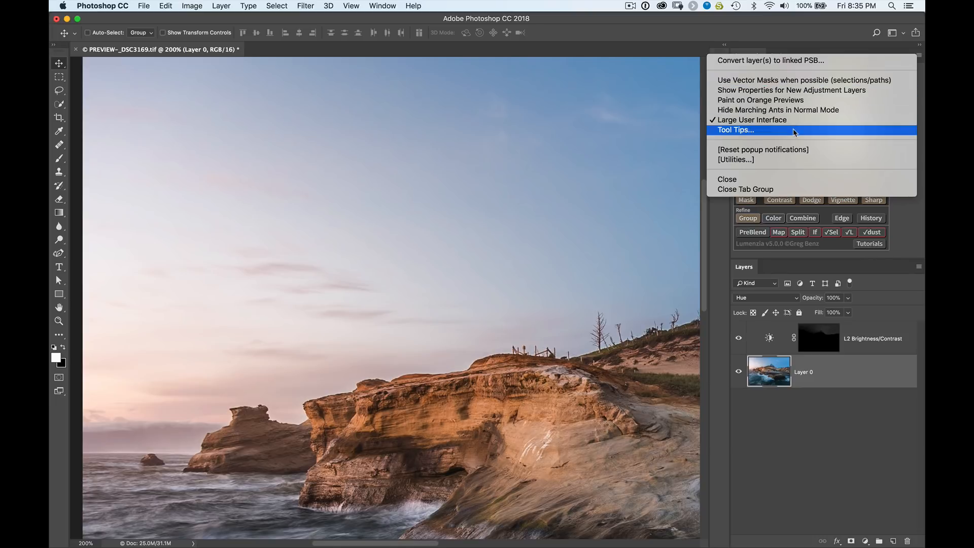
left_click(776, 160)
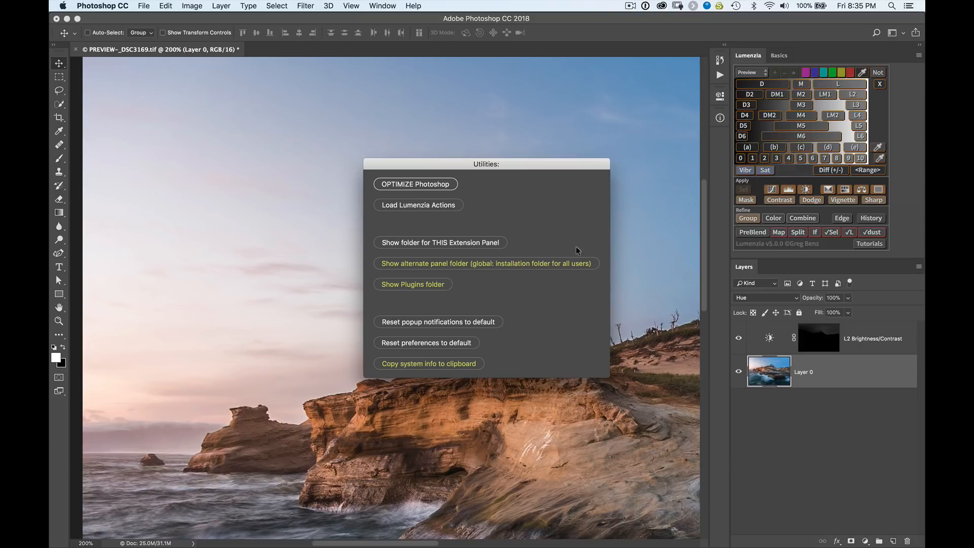
left_click(410, 186)
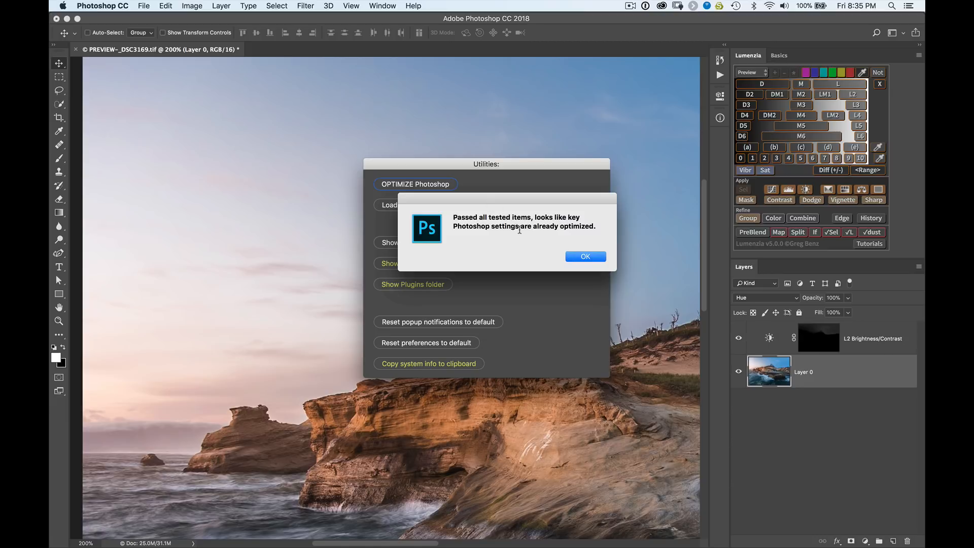
left_click(586, 258)
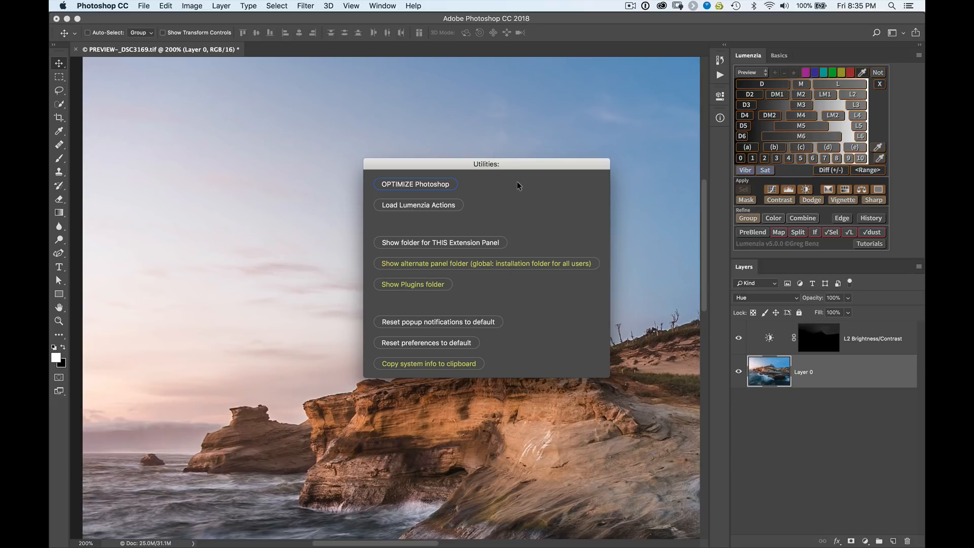
left_click(431, 206)
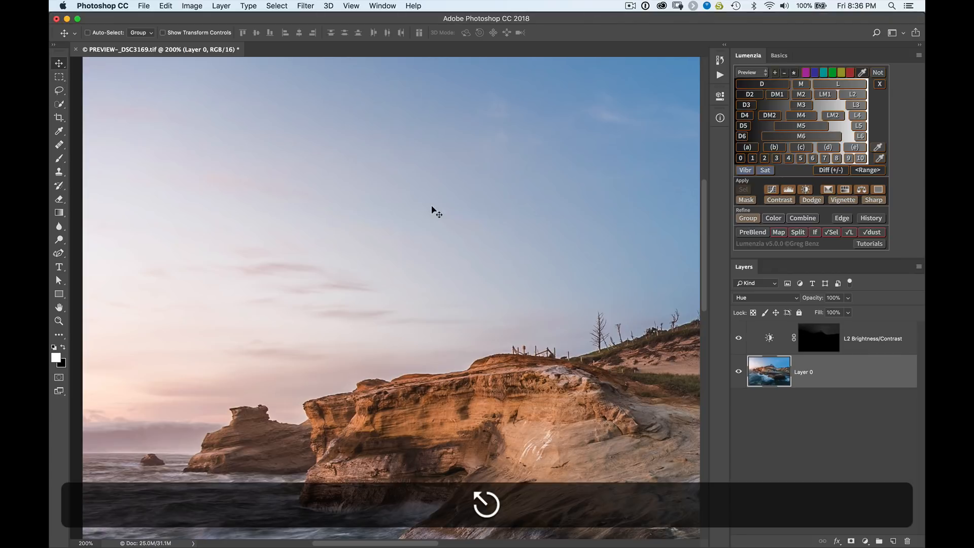